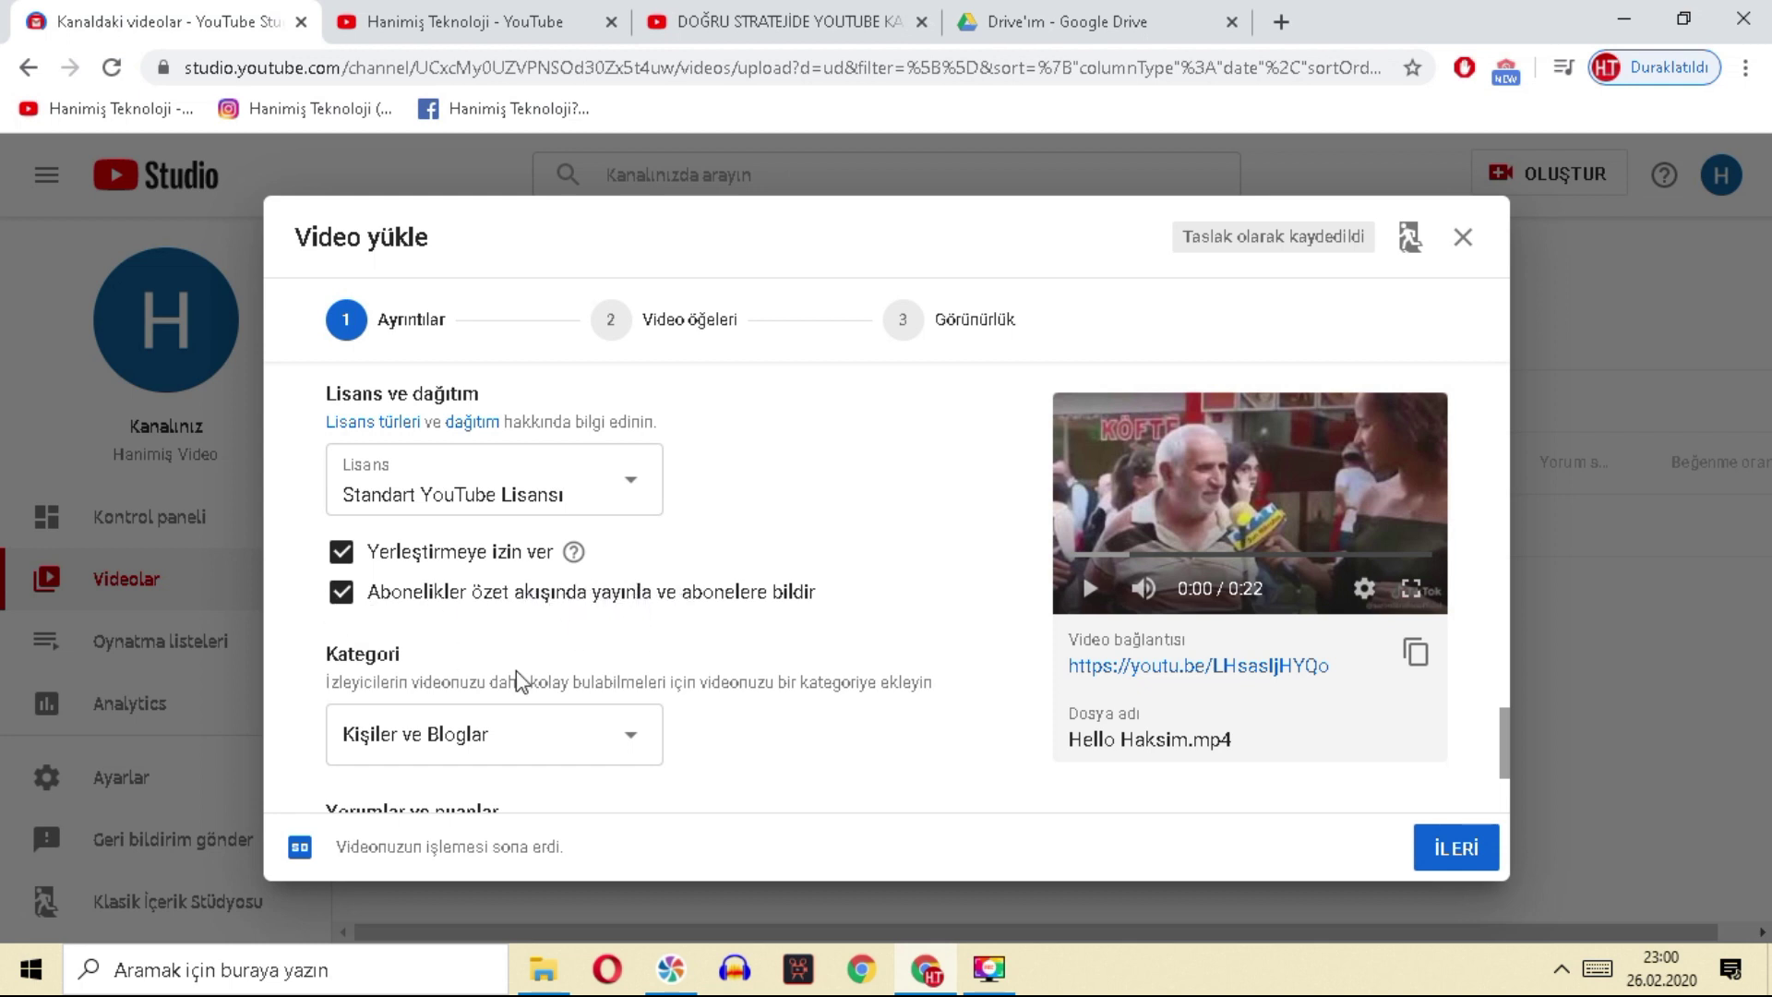
Step: Set the uploaded video's category to Eğitim
scroll(568, 595, "down", 2)
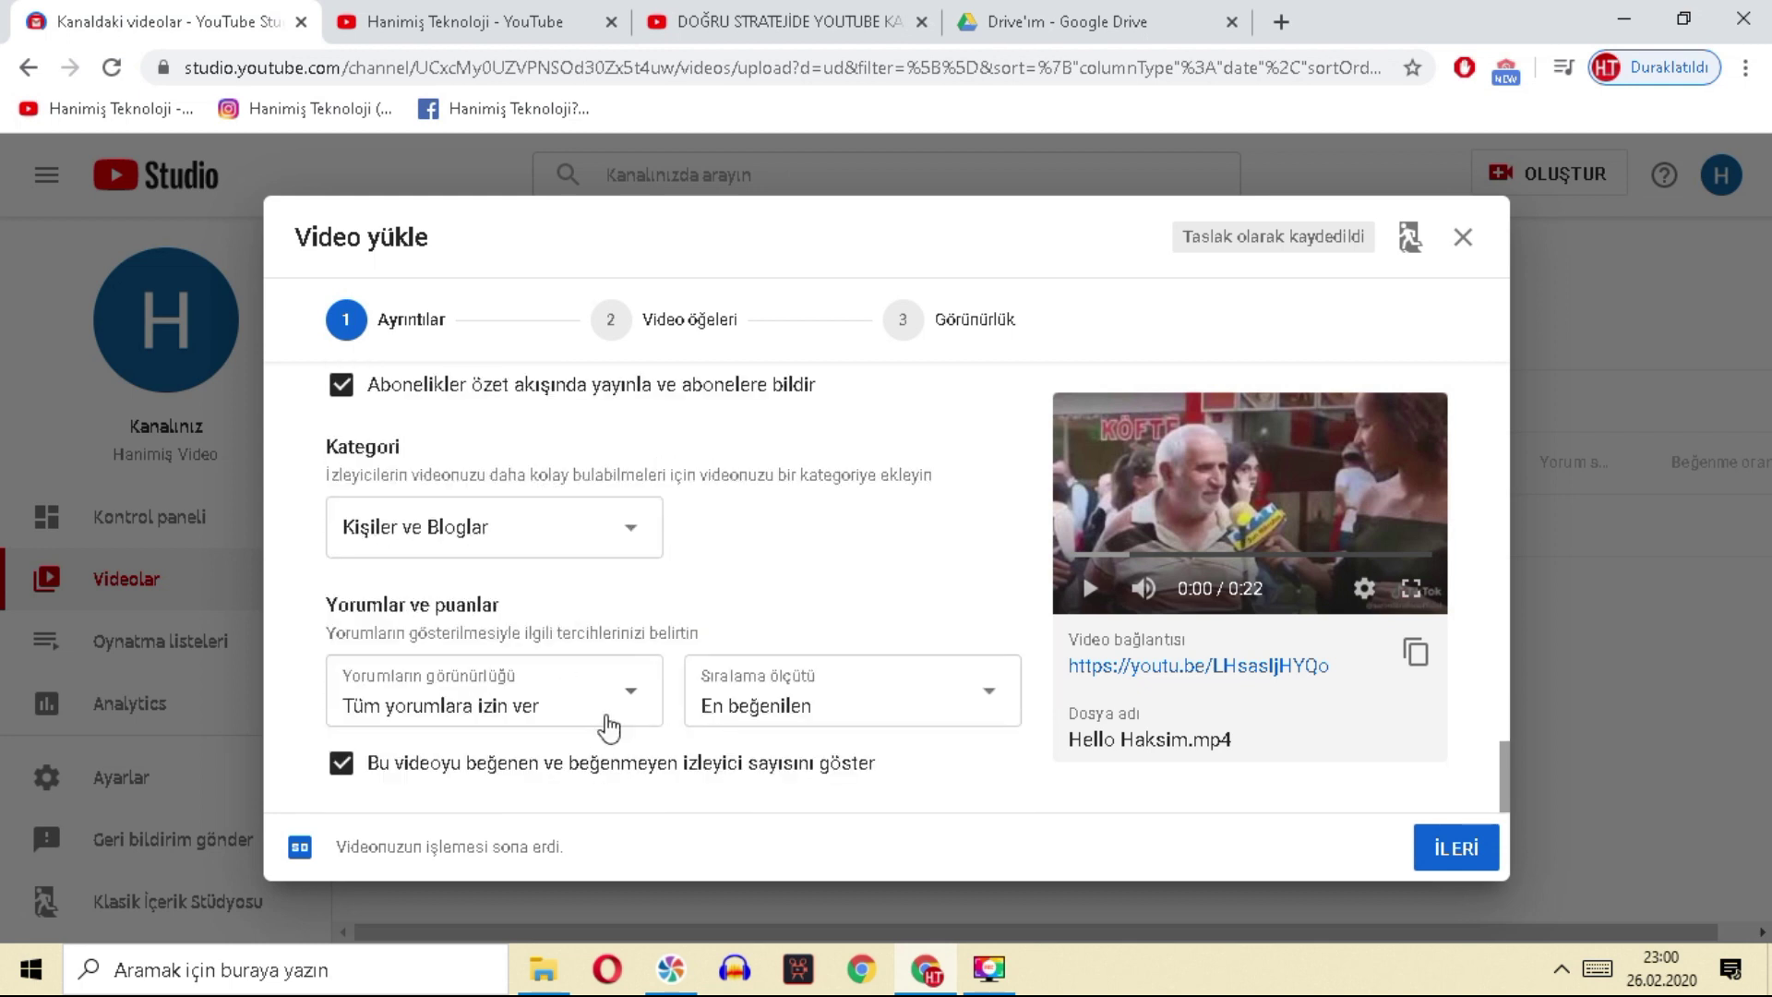
left_click(411, 554)
scroll(546, 646, "down", 3)
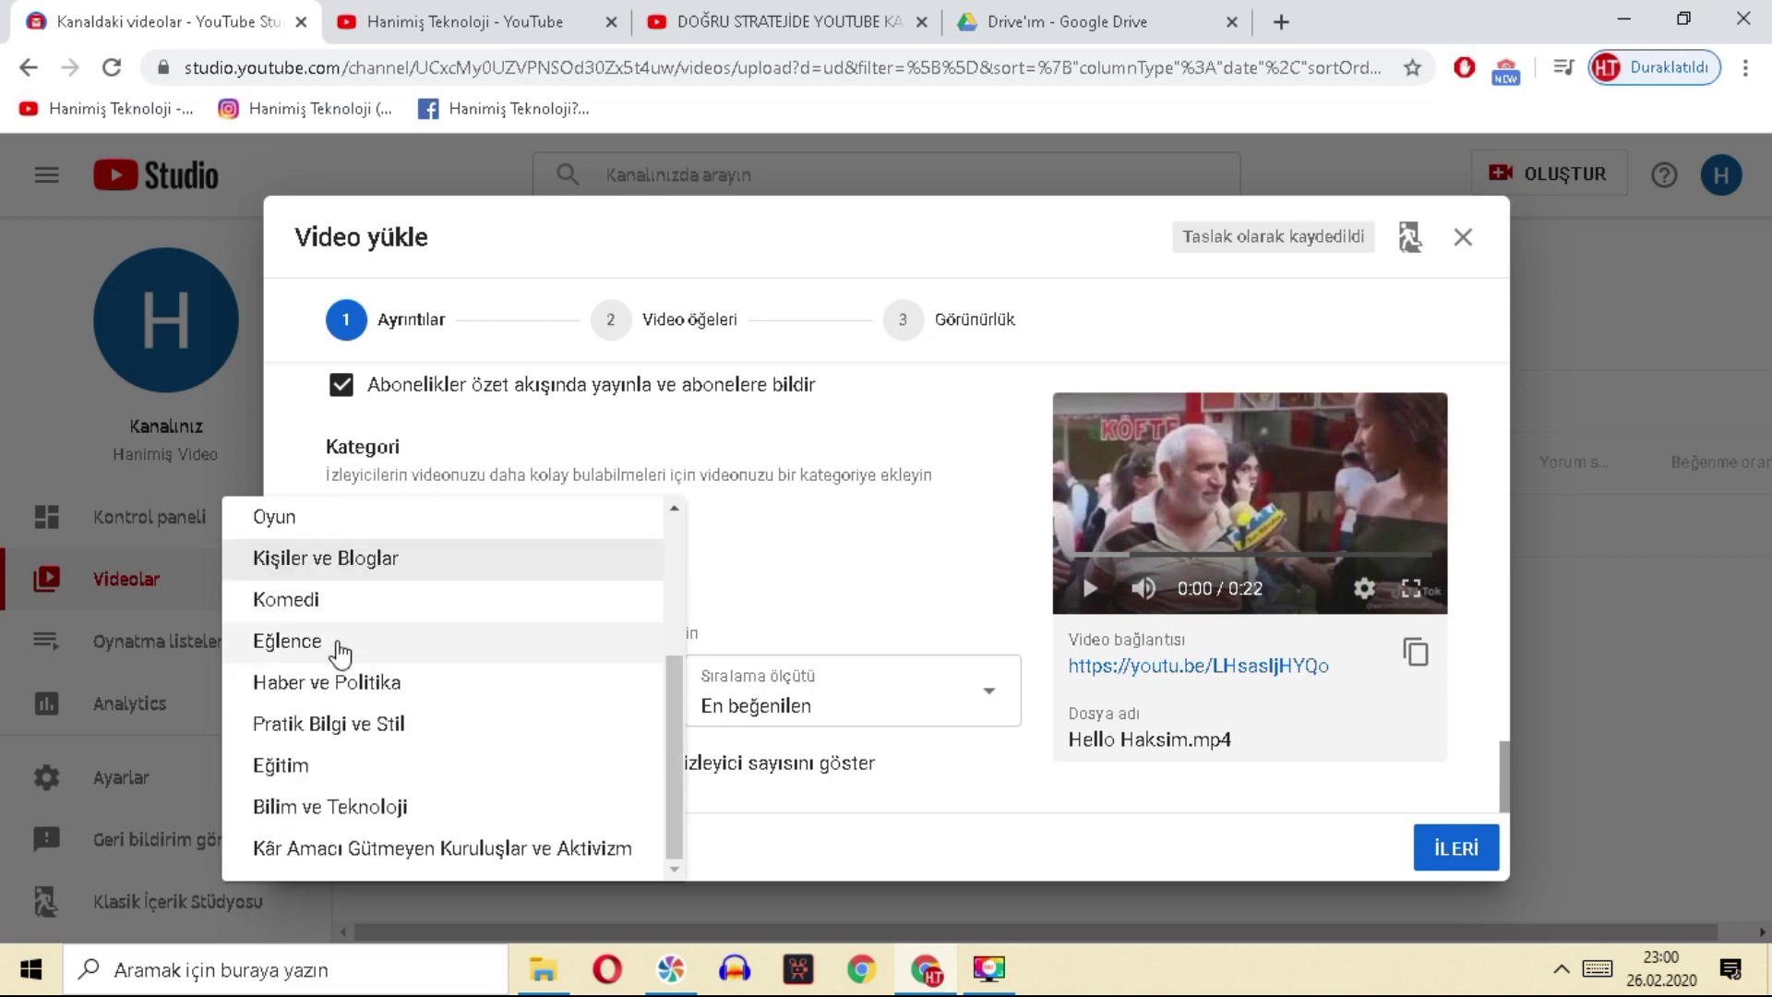
left_click(346, 766)
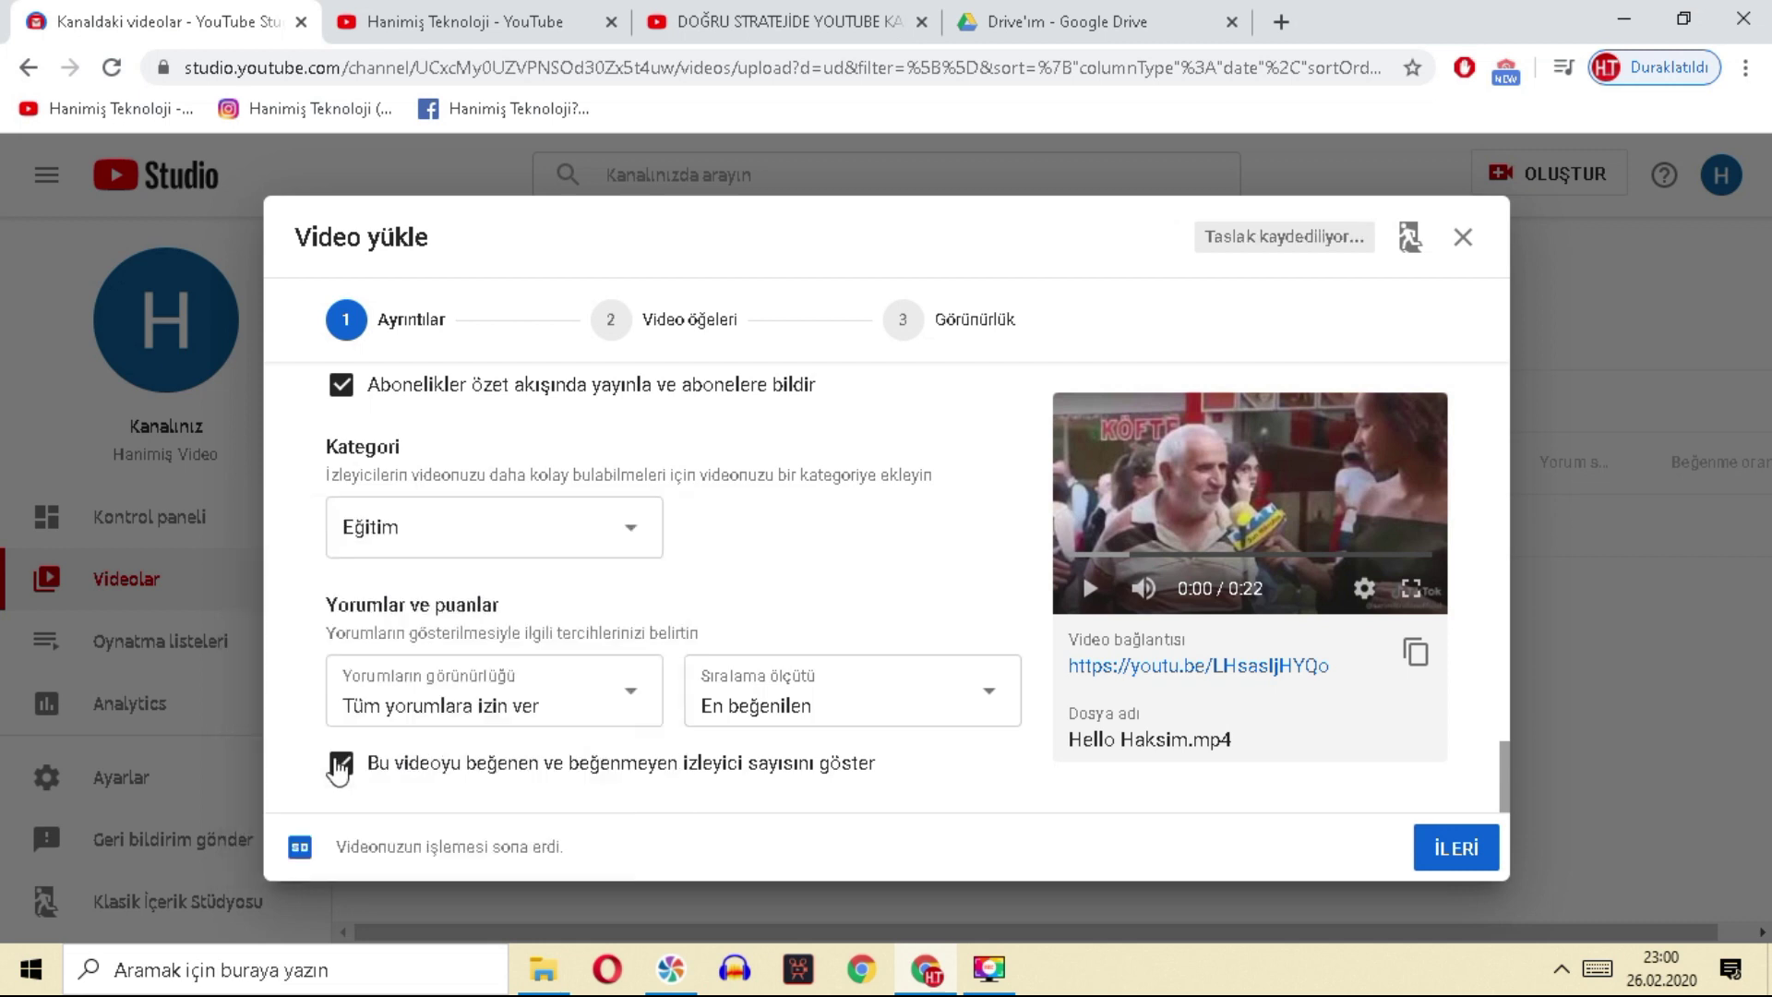
Step: Choose Tüm yorumlara izin ver for comment visibility and En beğenilen as the comment sort order
scroll(732, 502, "up", 2)
scroll(705, 566, "down", 2)
left_click(508, 715)
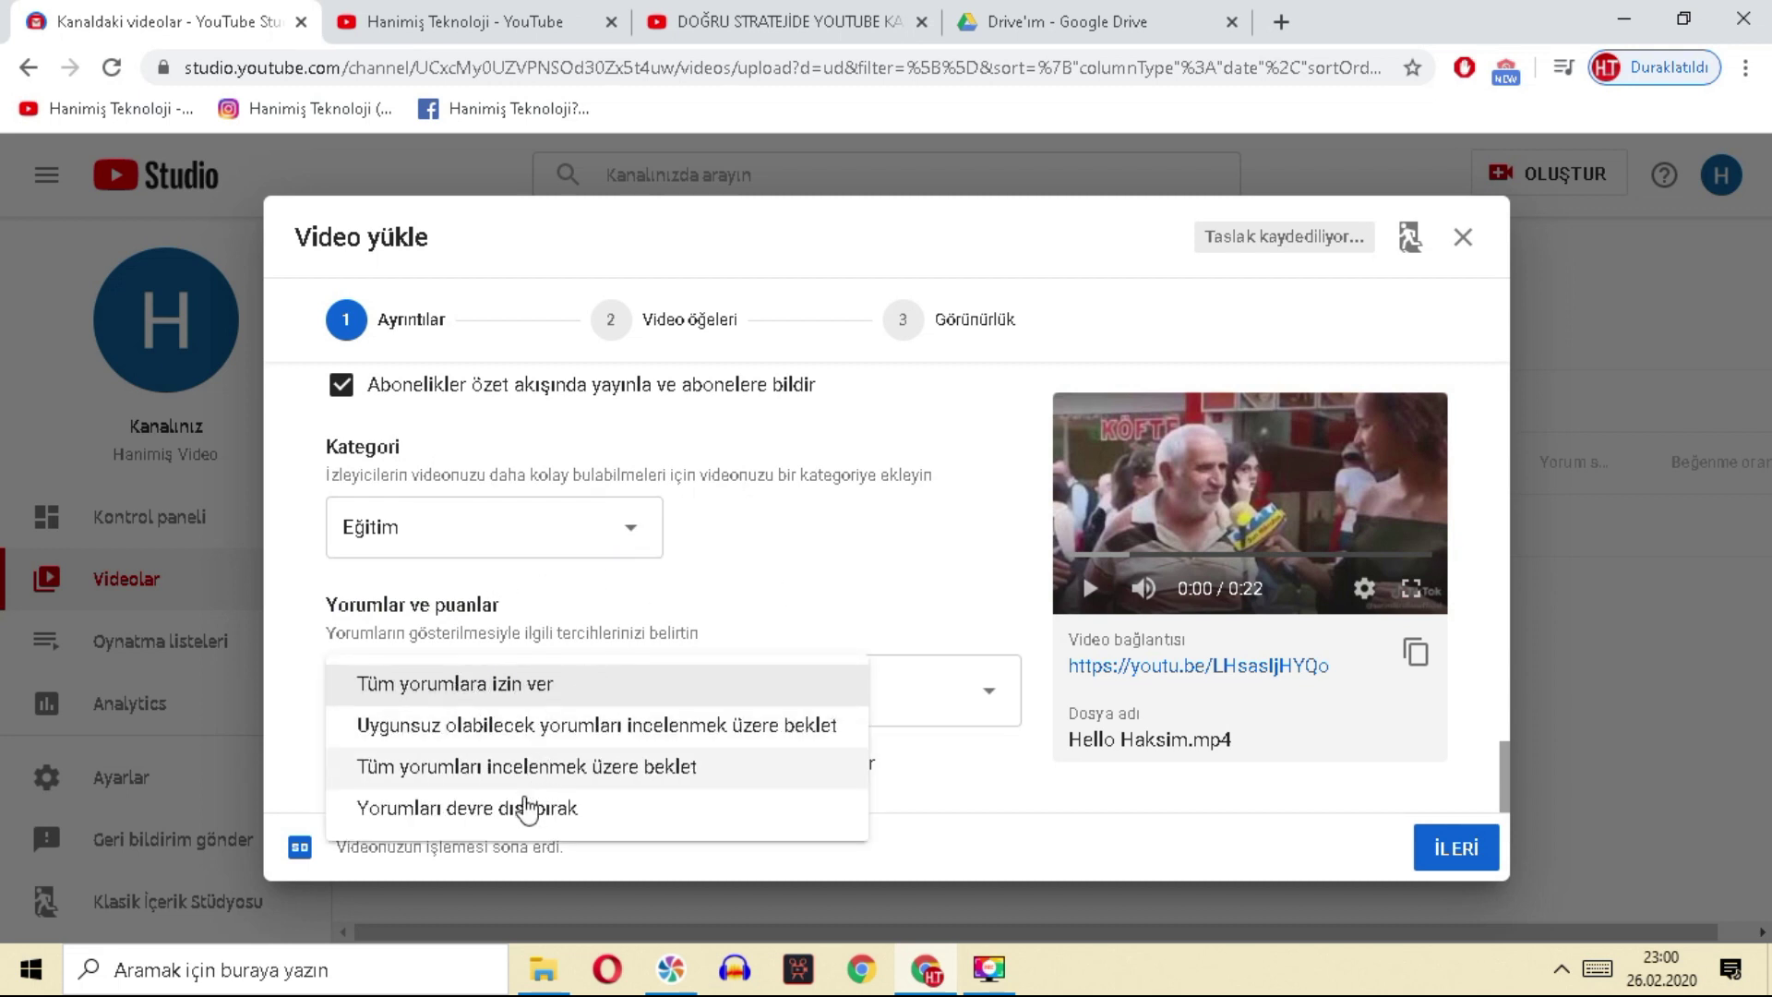
left_click(613, 683)
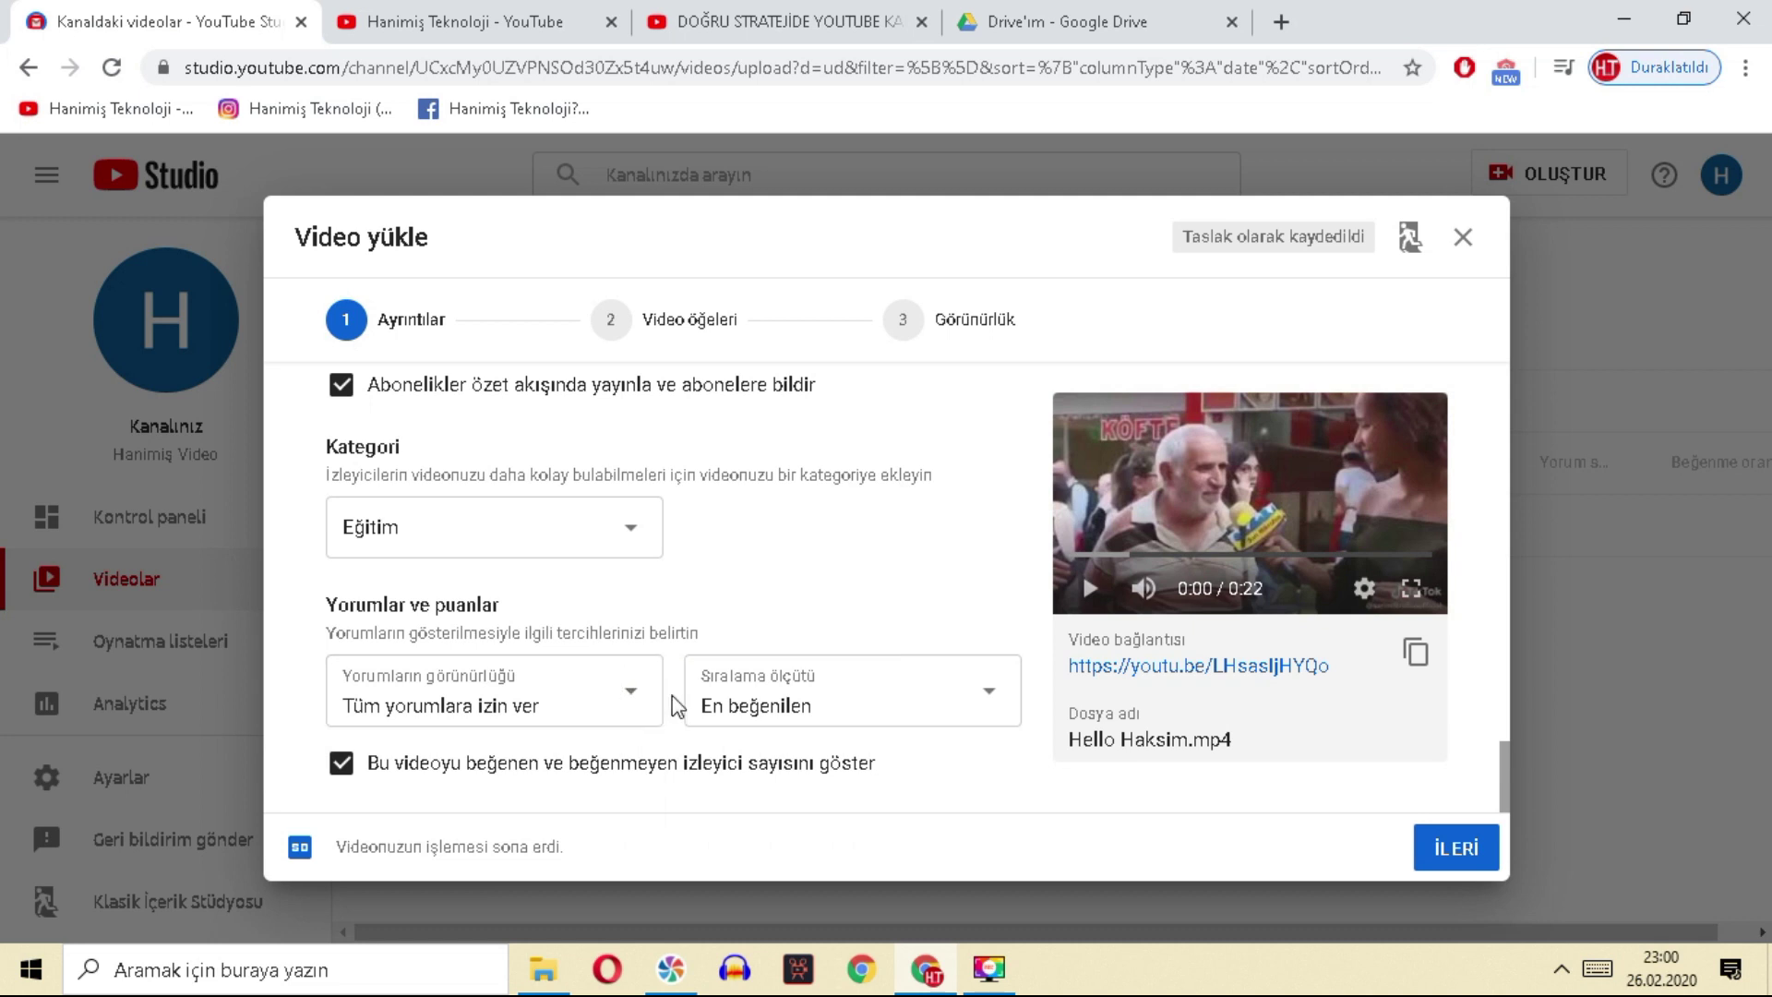
left_click(791, 701)
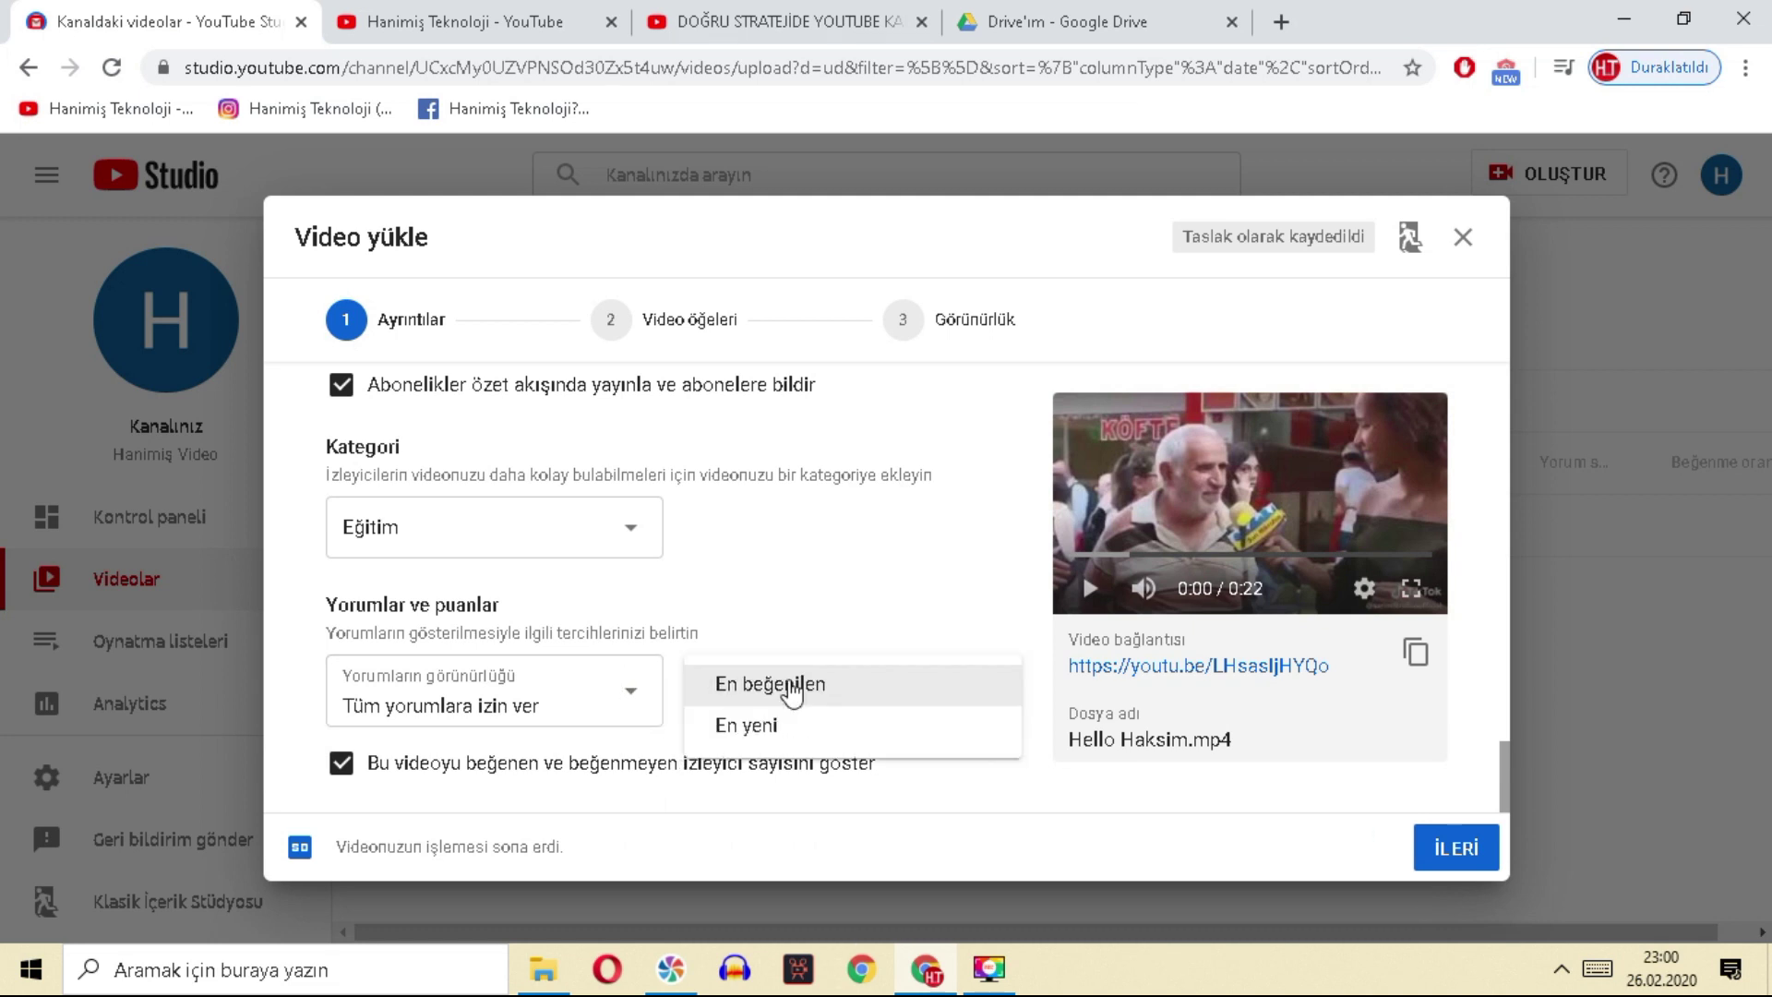
left_click(792, 688)
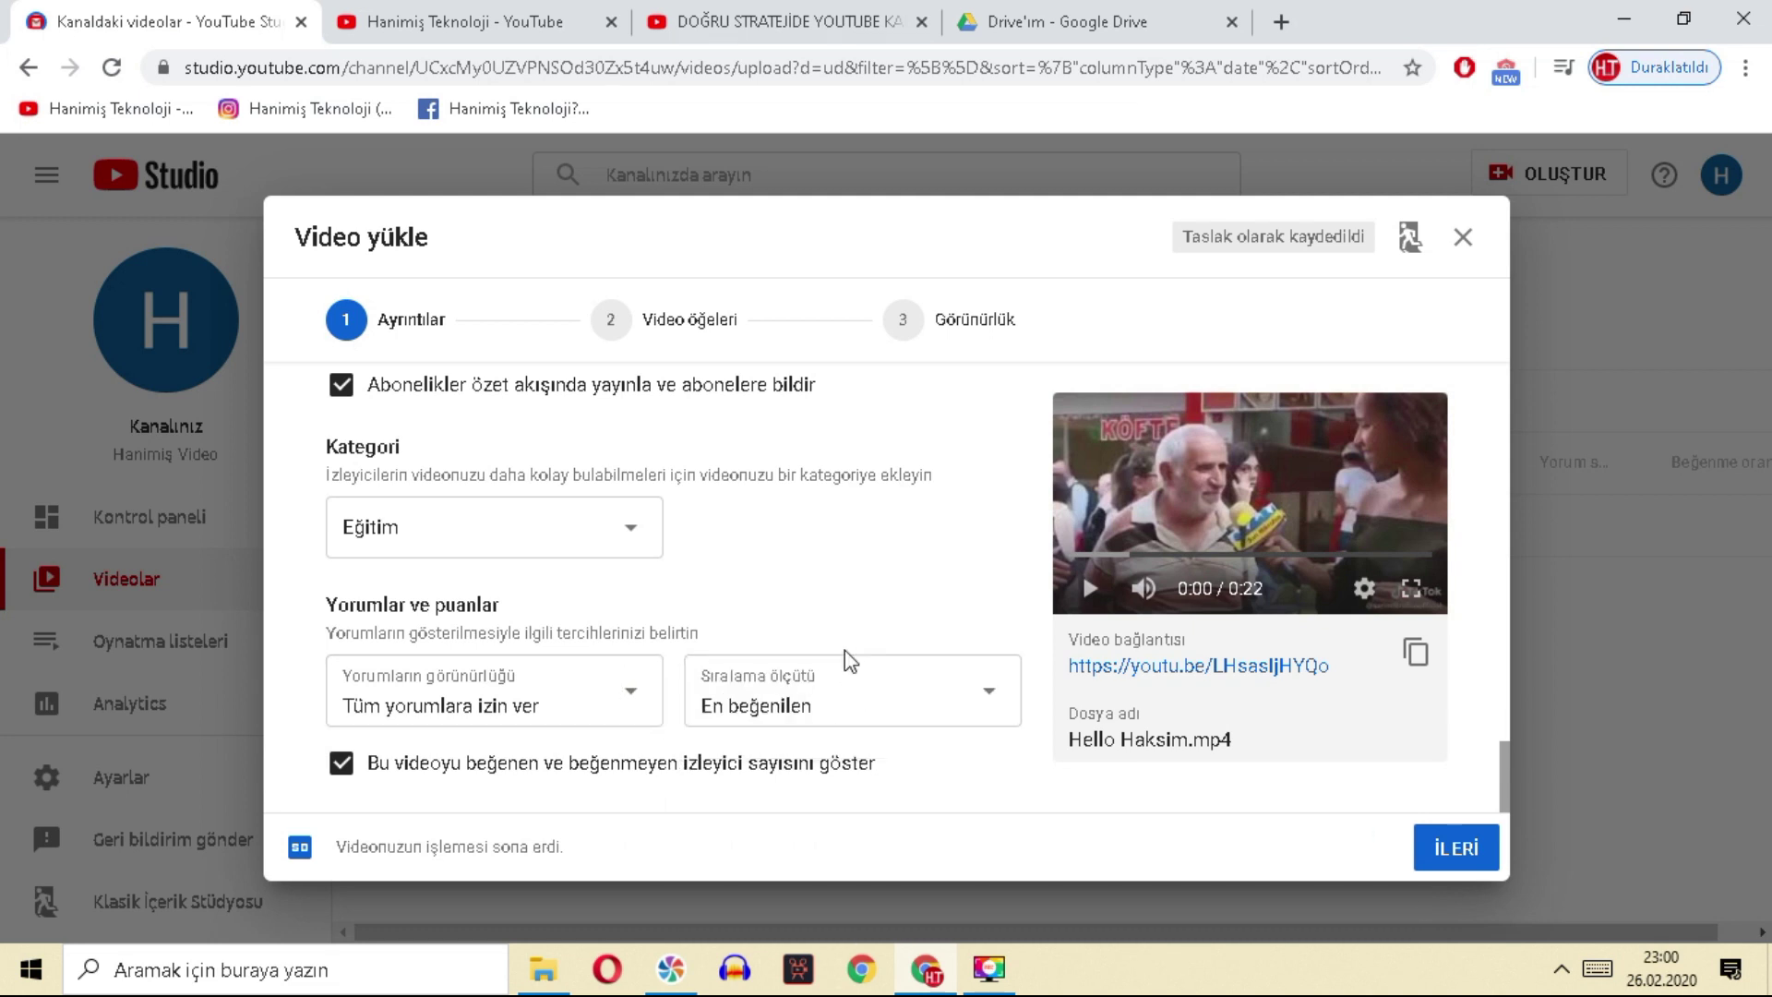
left_click(848, 697)
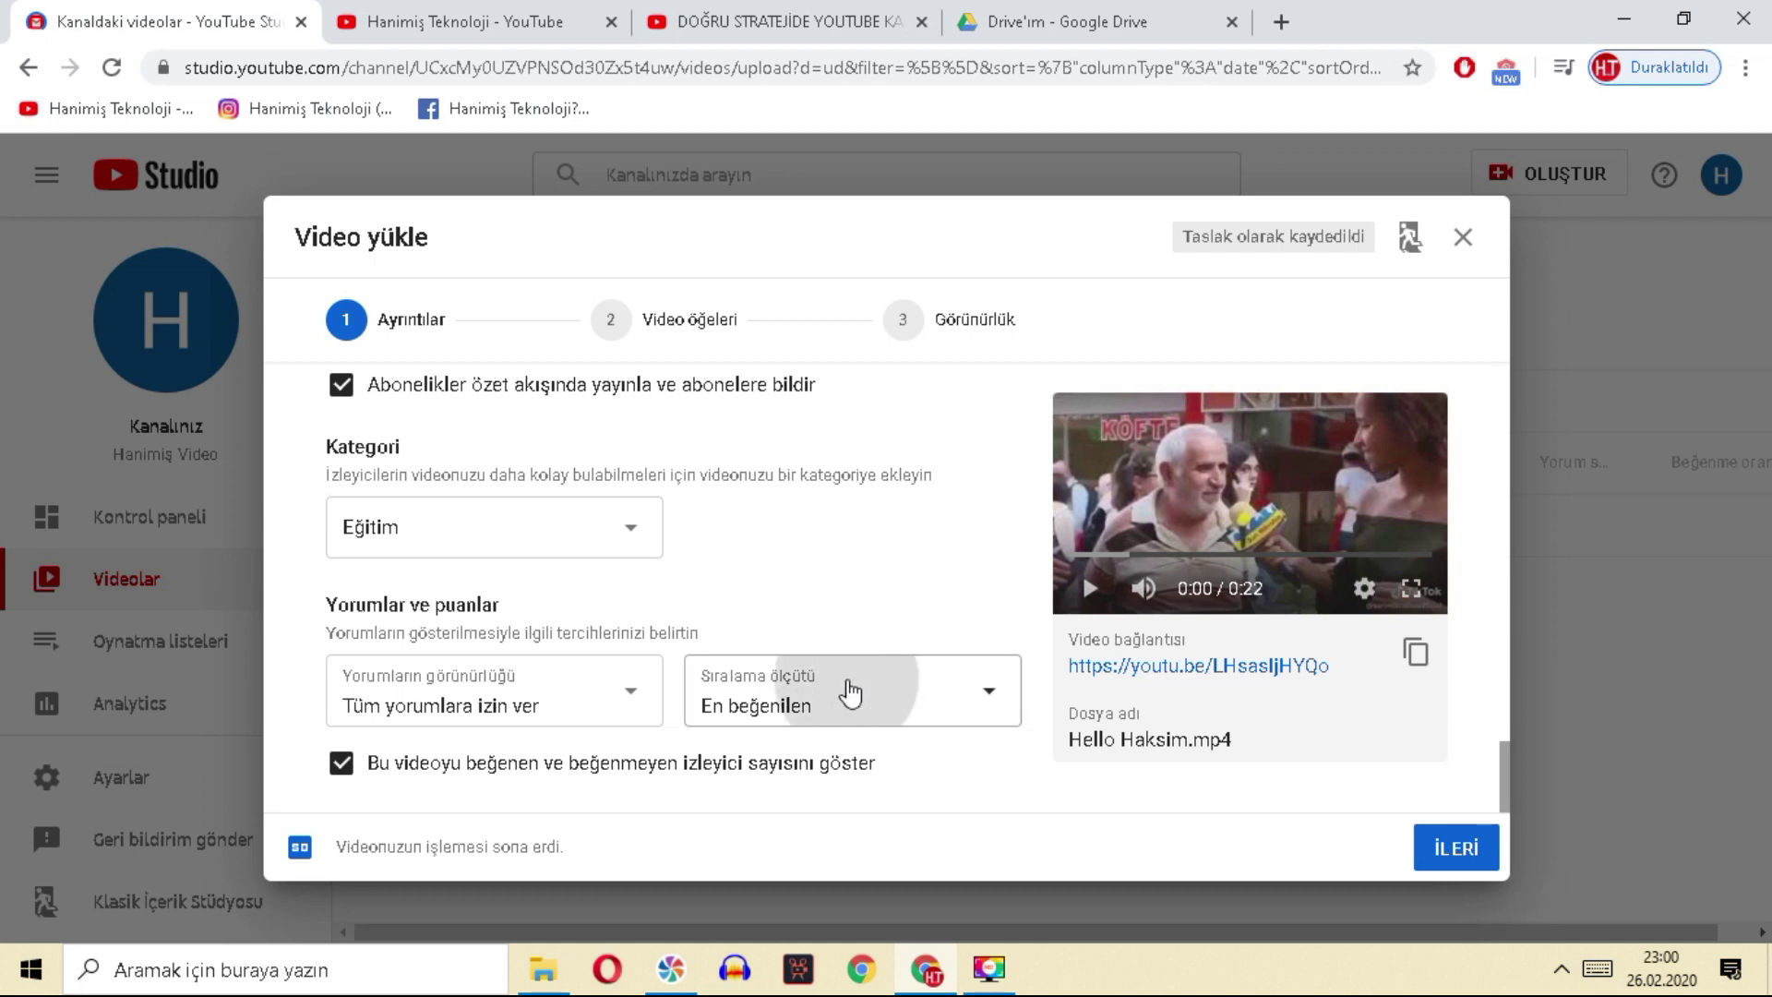
left_click(754, 725)
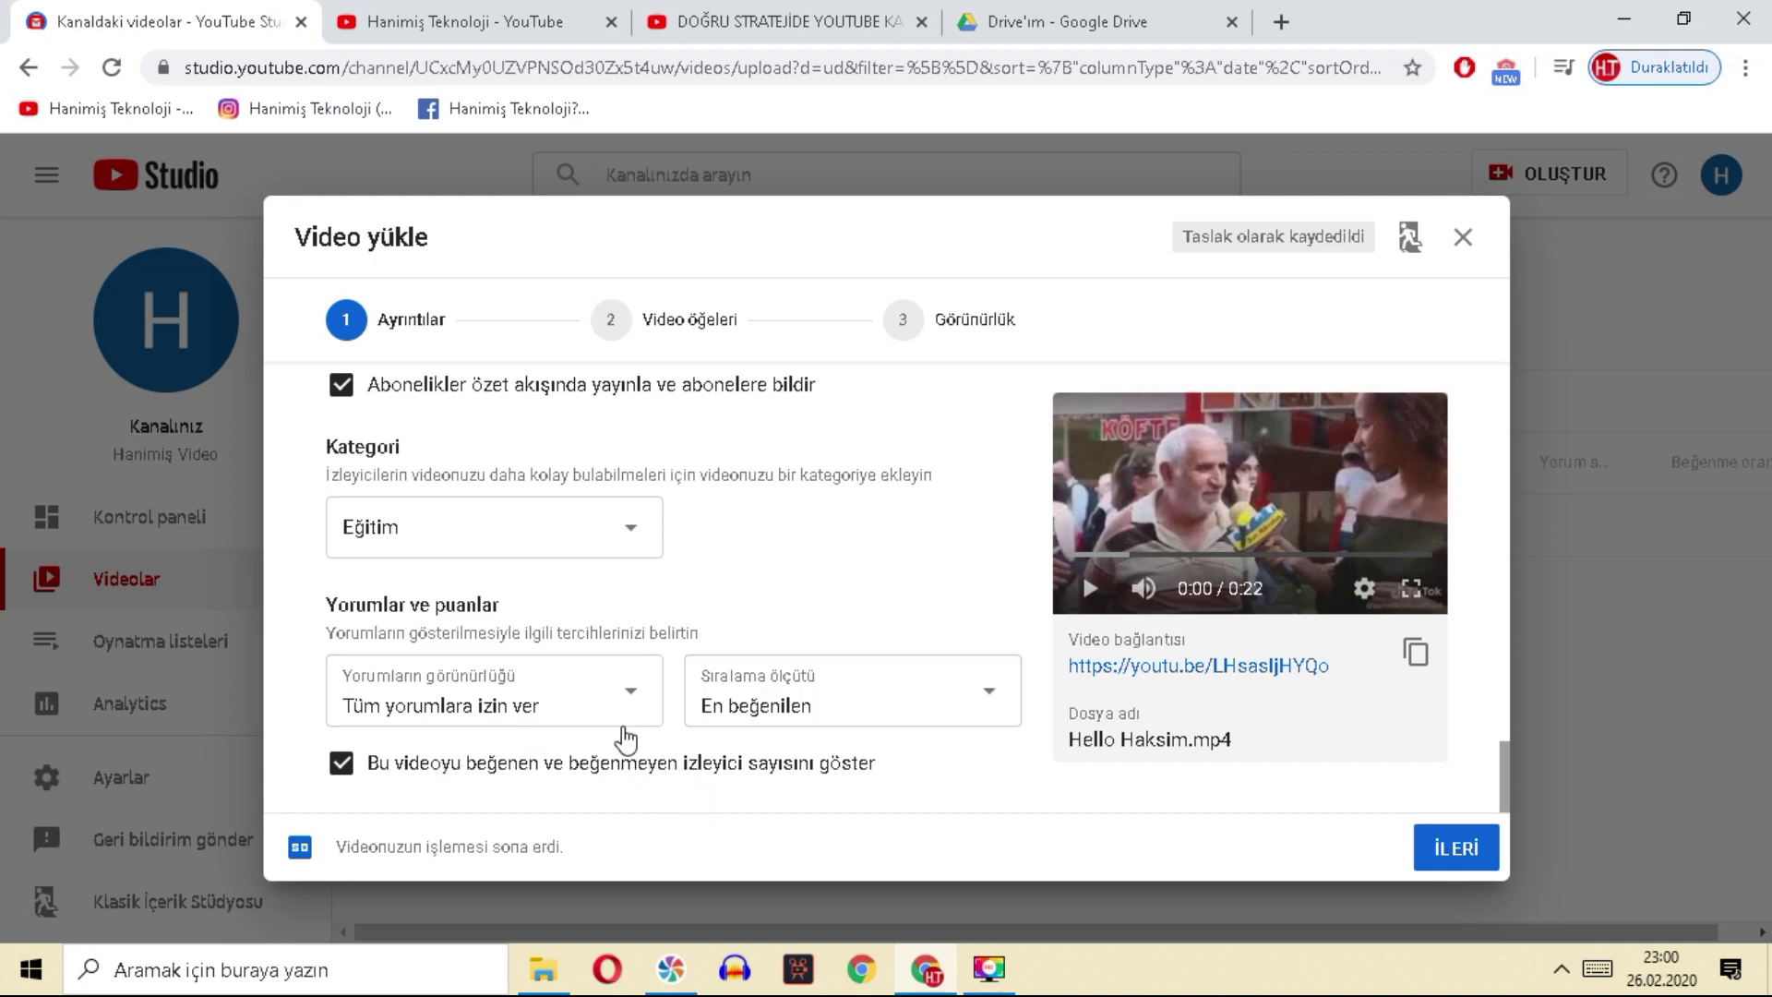
Step: Switch to the open YouTube video "DOĞRU STRATEJİDE YOUTUBE KANAL AÇMA" and like it
left_click(462, 21)
left_click(701, 21)
left_click(185, 21)
left_click(746, 18)
scroll(772, 474, "down", 4)
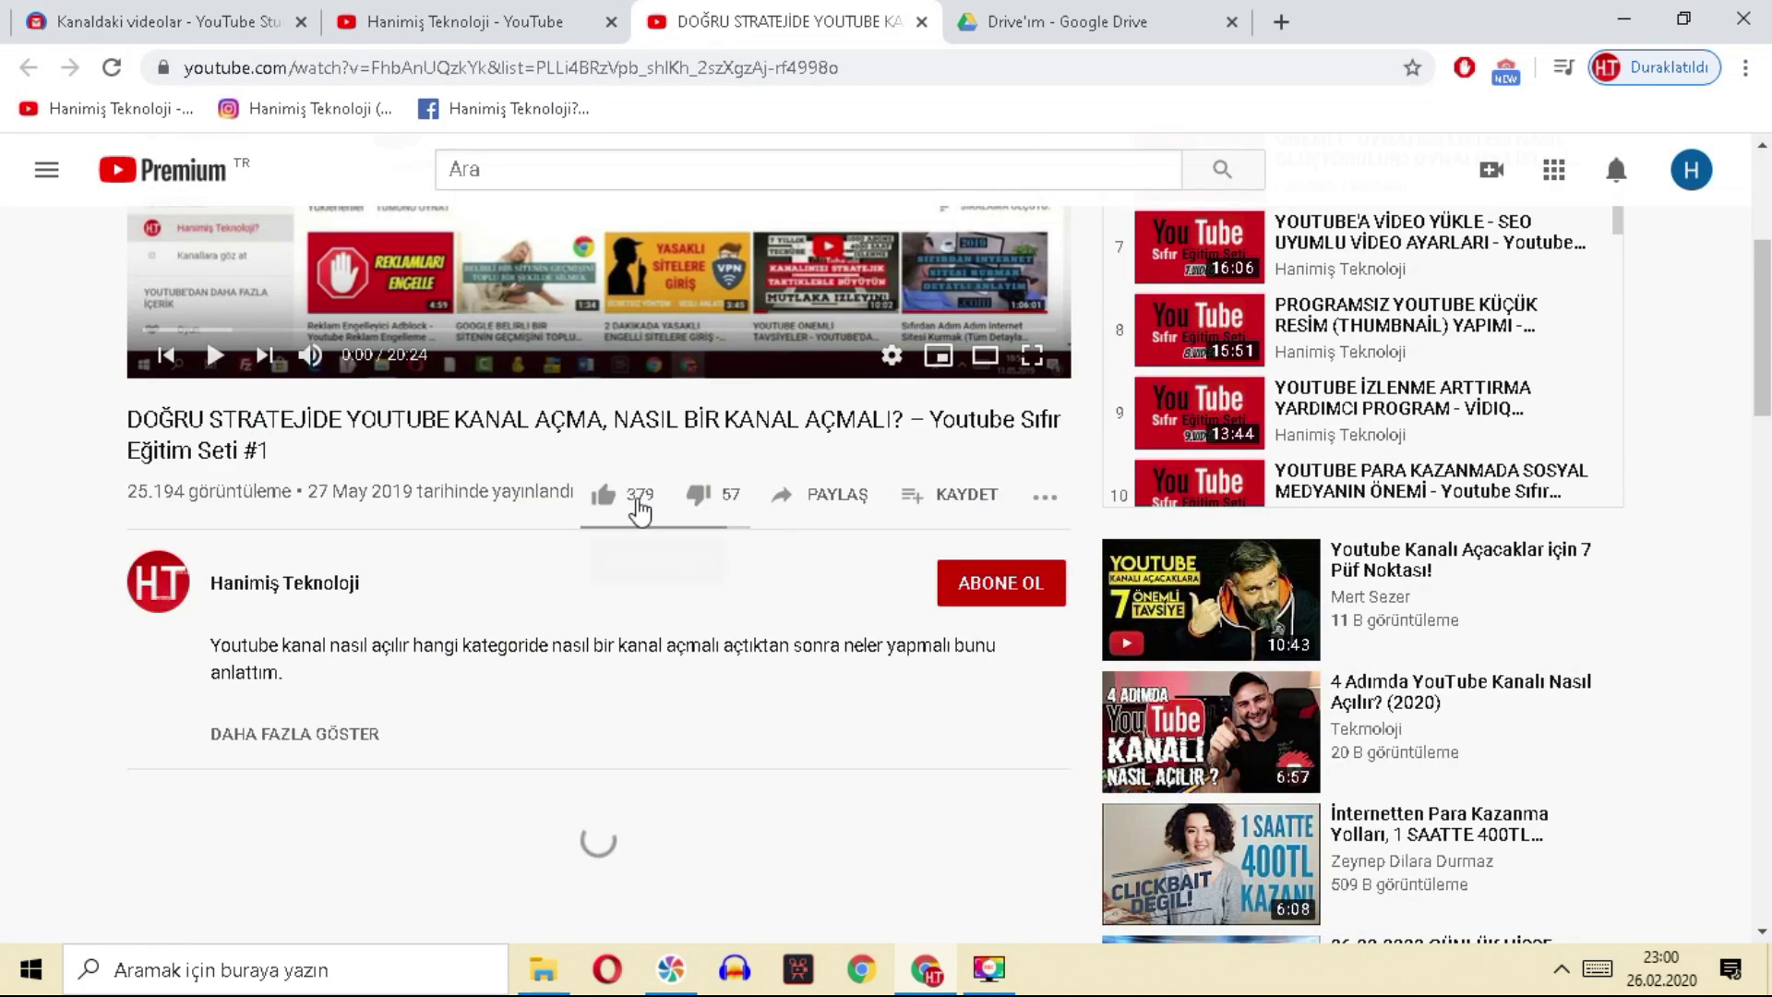
left_click(609, 505)
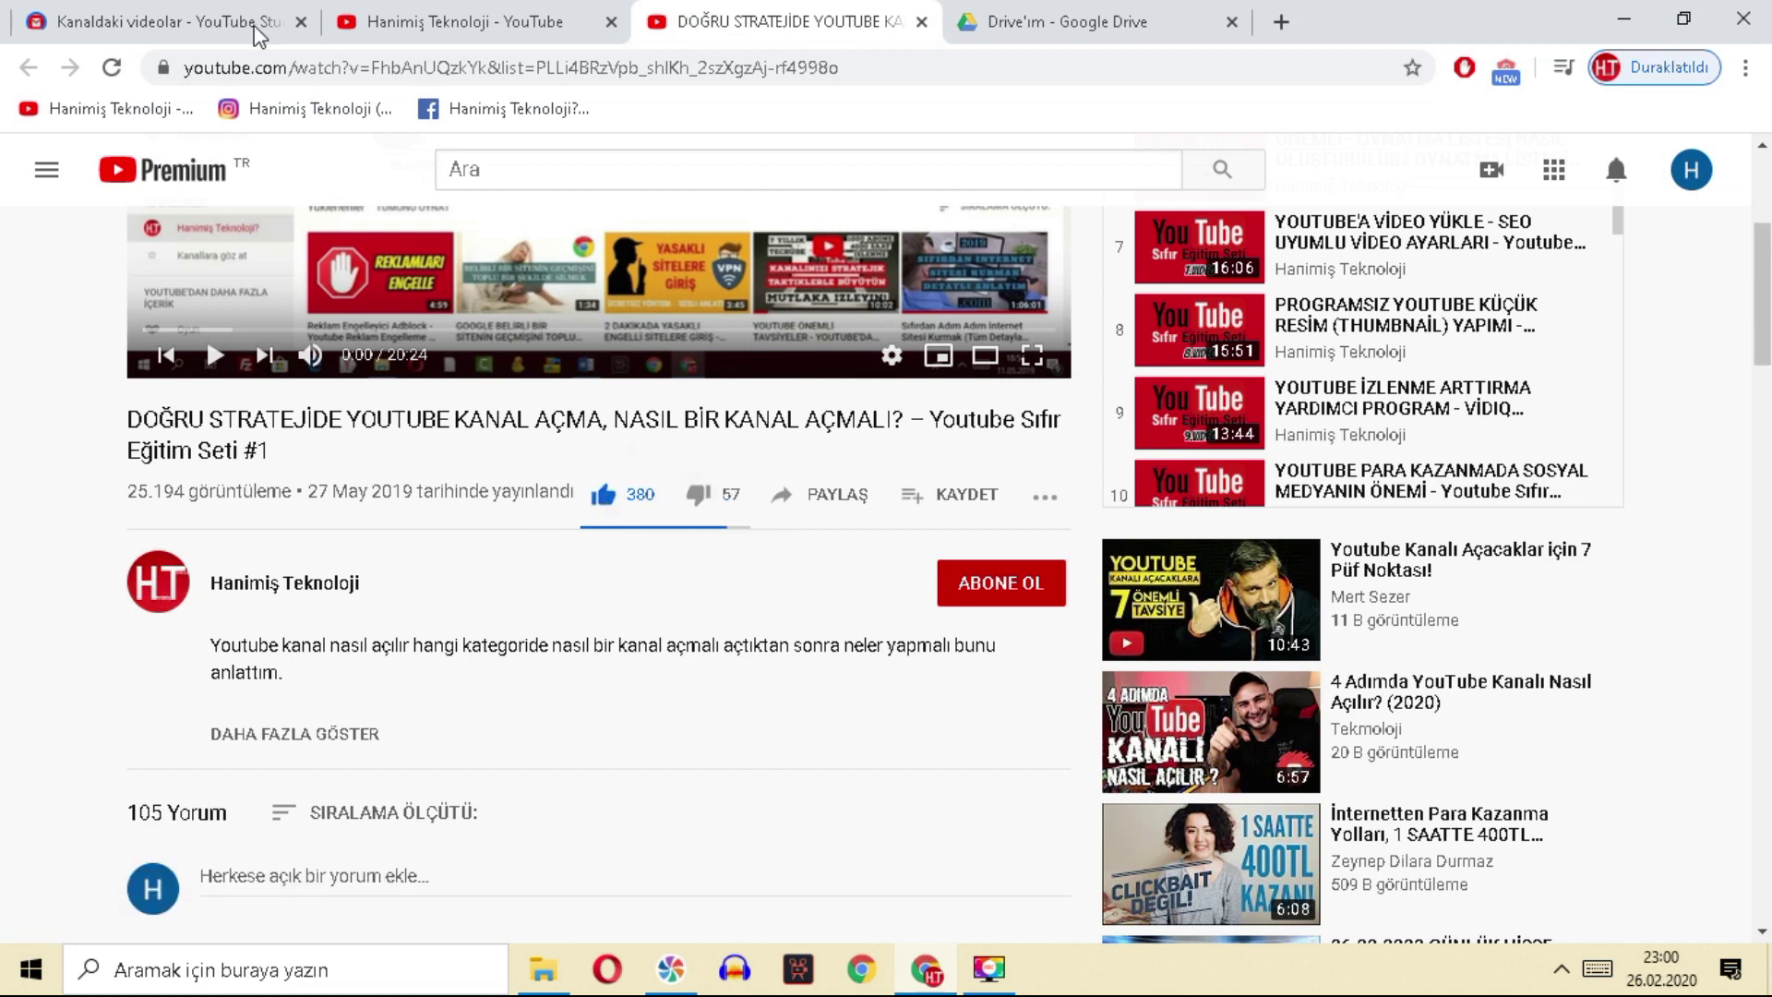
Step: Return to the video upload in YouTube Studio and advance past Video öğeleri to the Görünürlük stage without adding elements
left_click(209, 16)
left_click(782, 18)
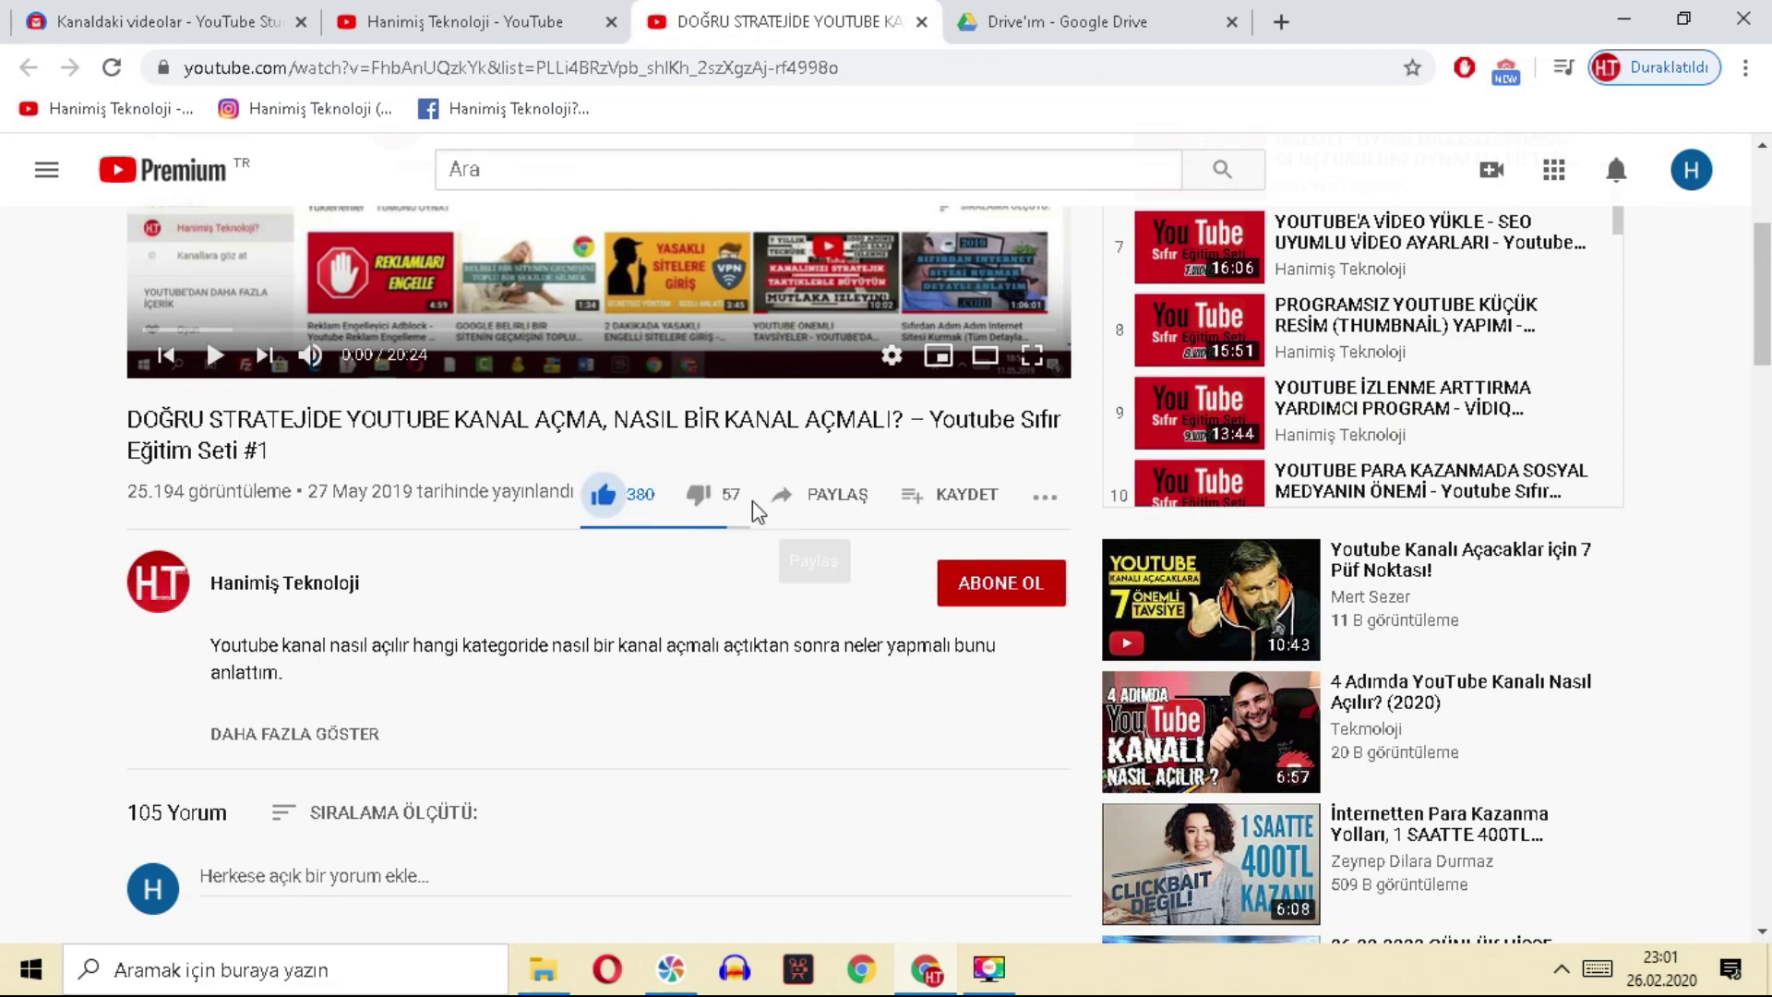
left_click(159, 13)
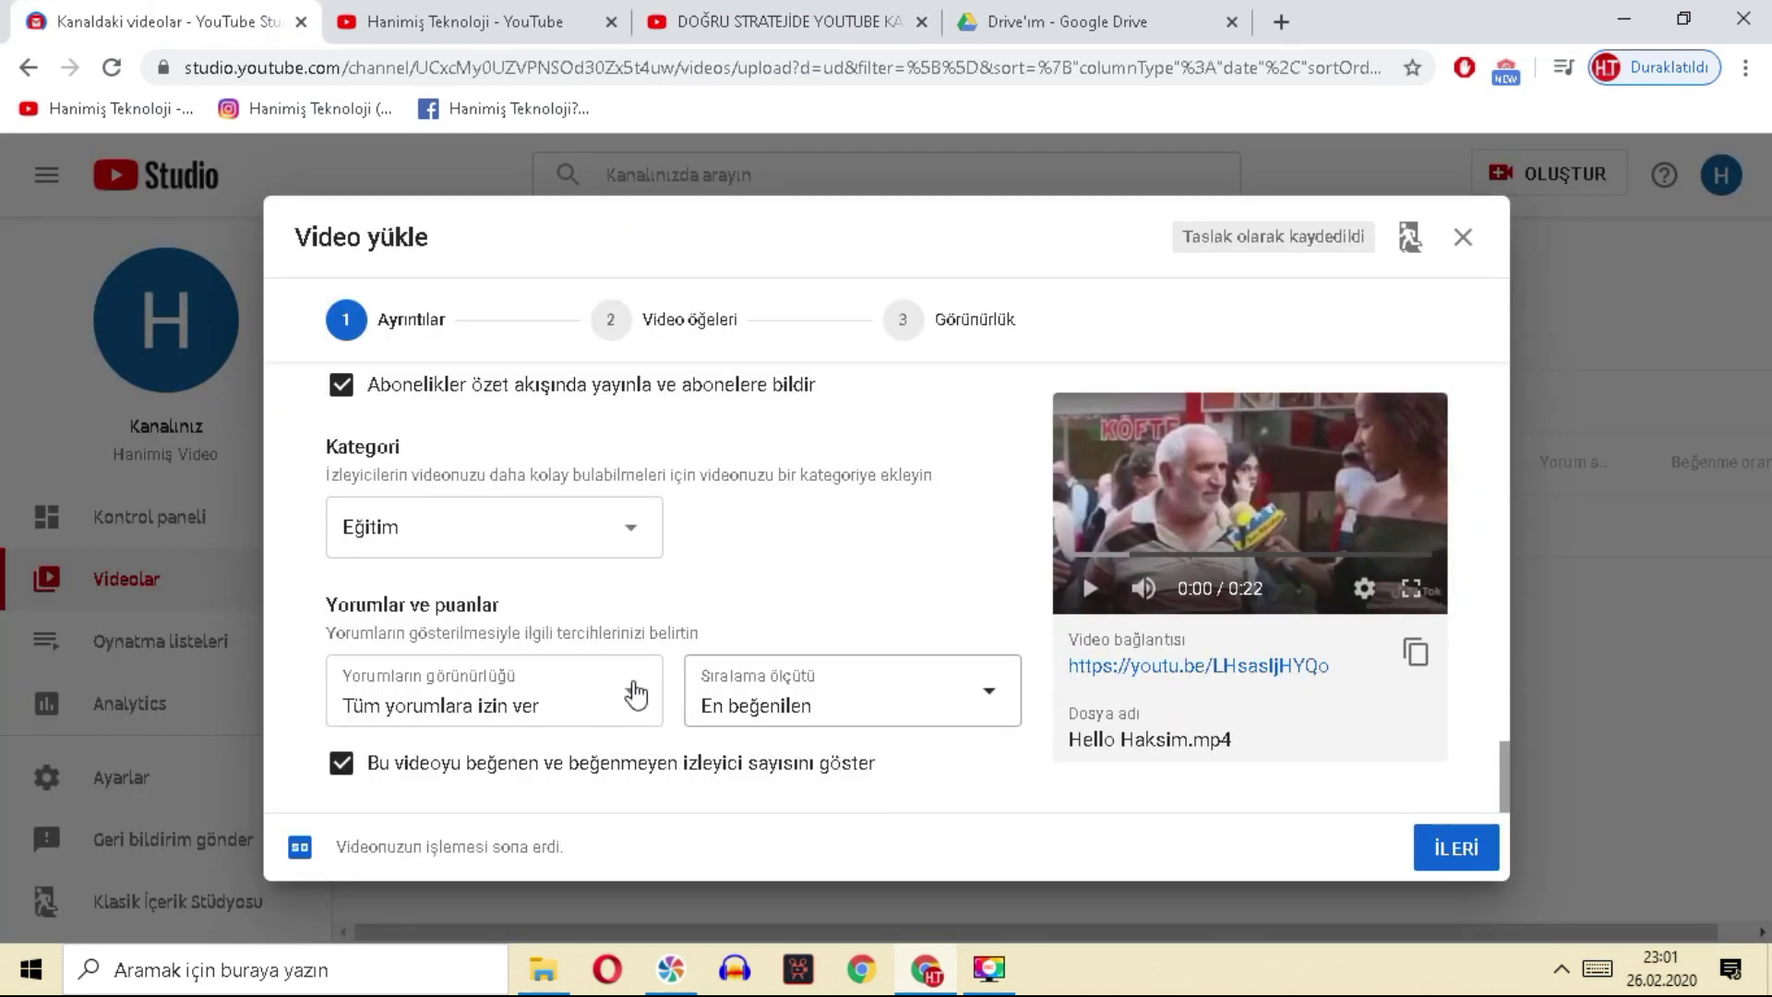
left_click(1467, 857)
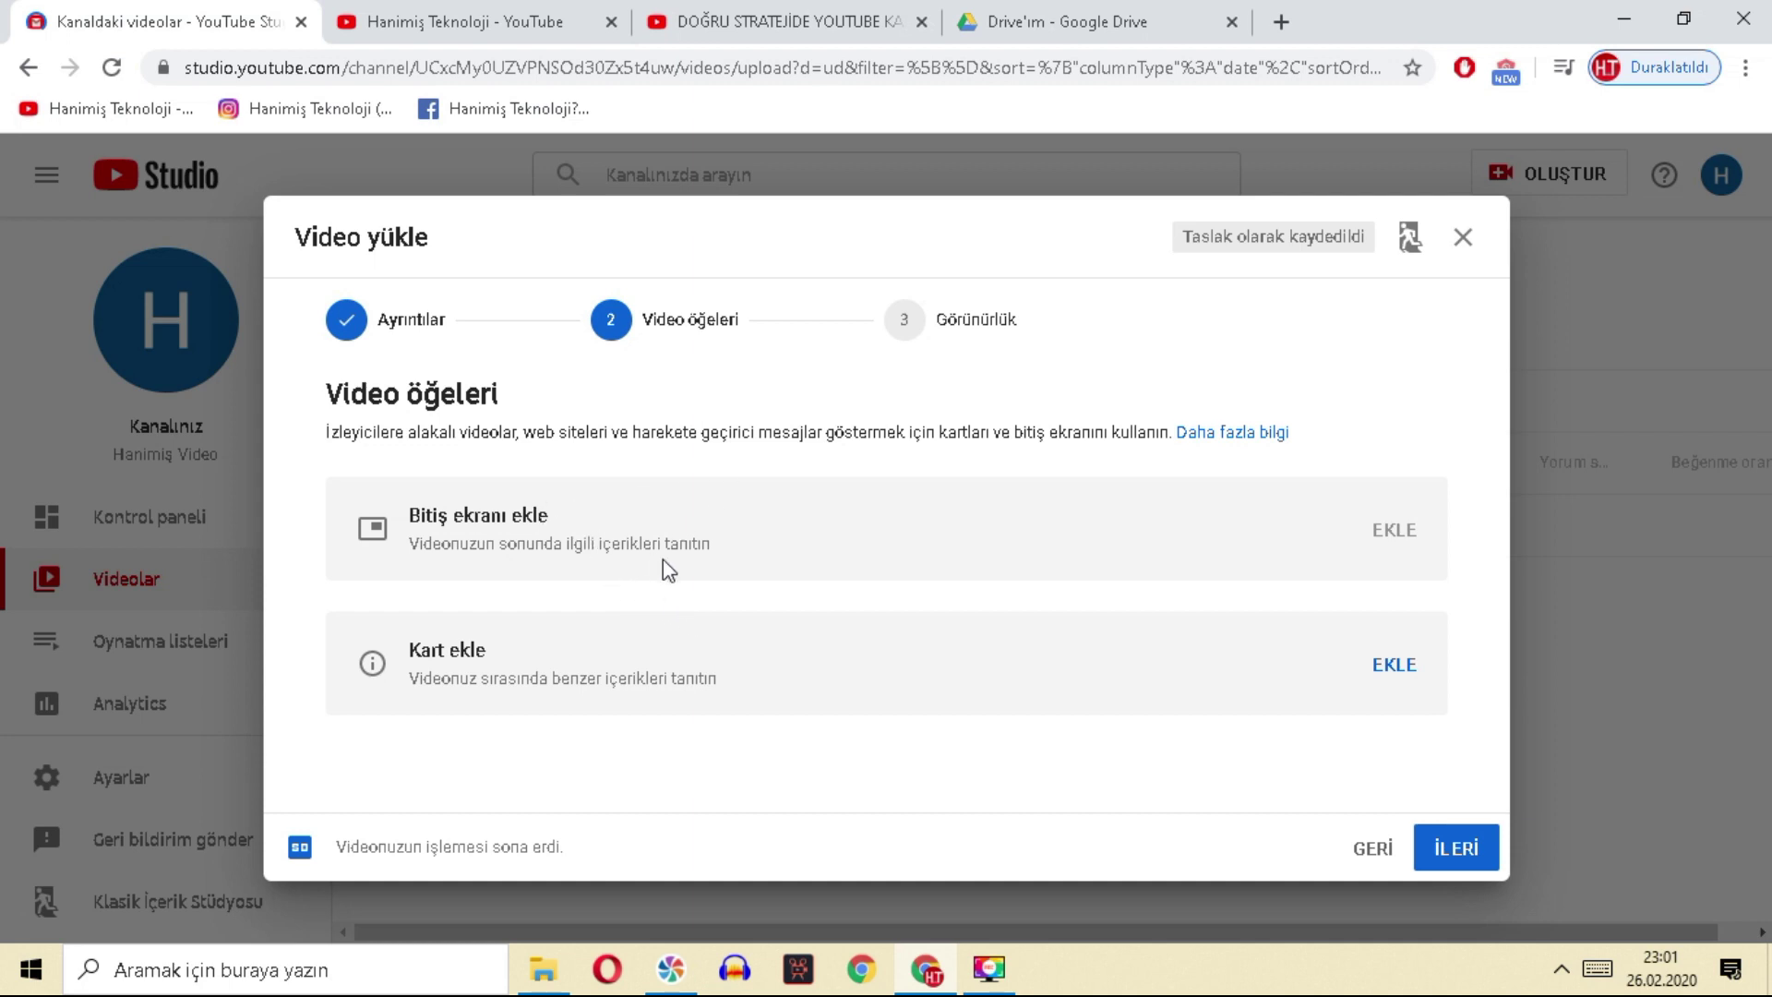
left_click(1440, 831)
Step: Set the video's visibility to Gizli under the Hemen yayınlayın options in the upload dialog
left_click(462, 18)
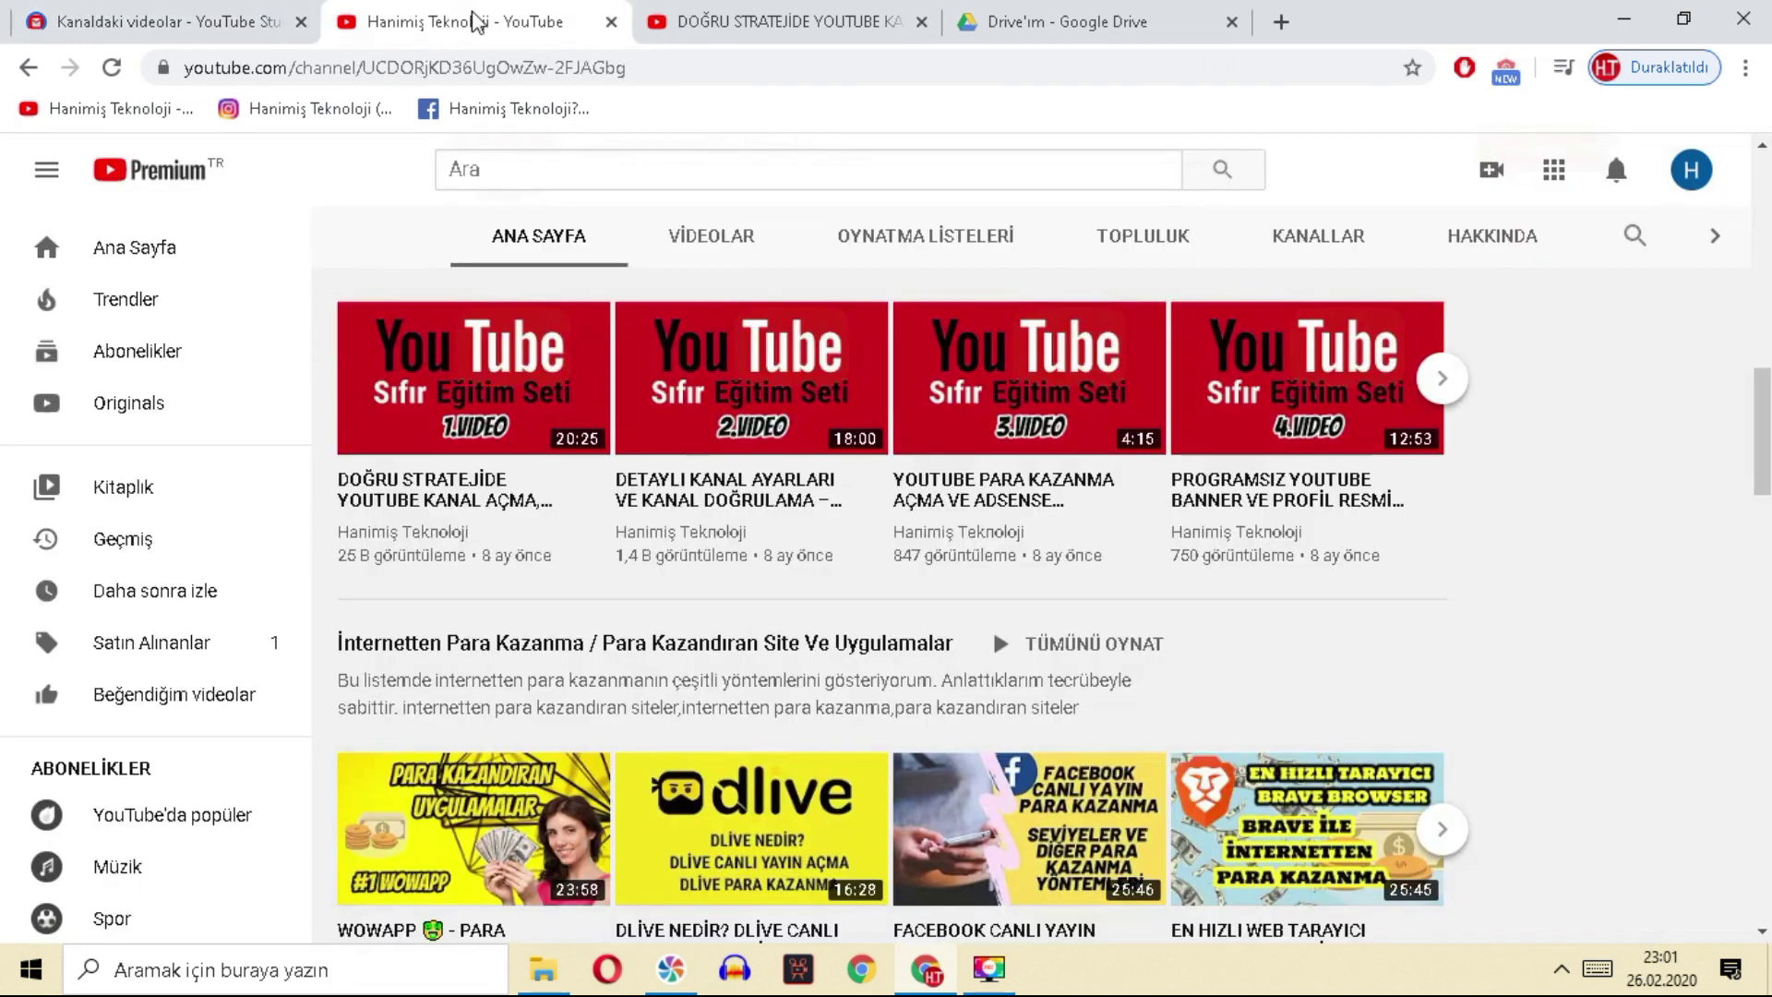
left_click(139, 17)
scroll(870, 601, "down", 1)
scroll(871, 601, "up", 1)
left_click(718, 545)
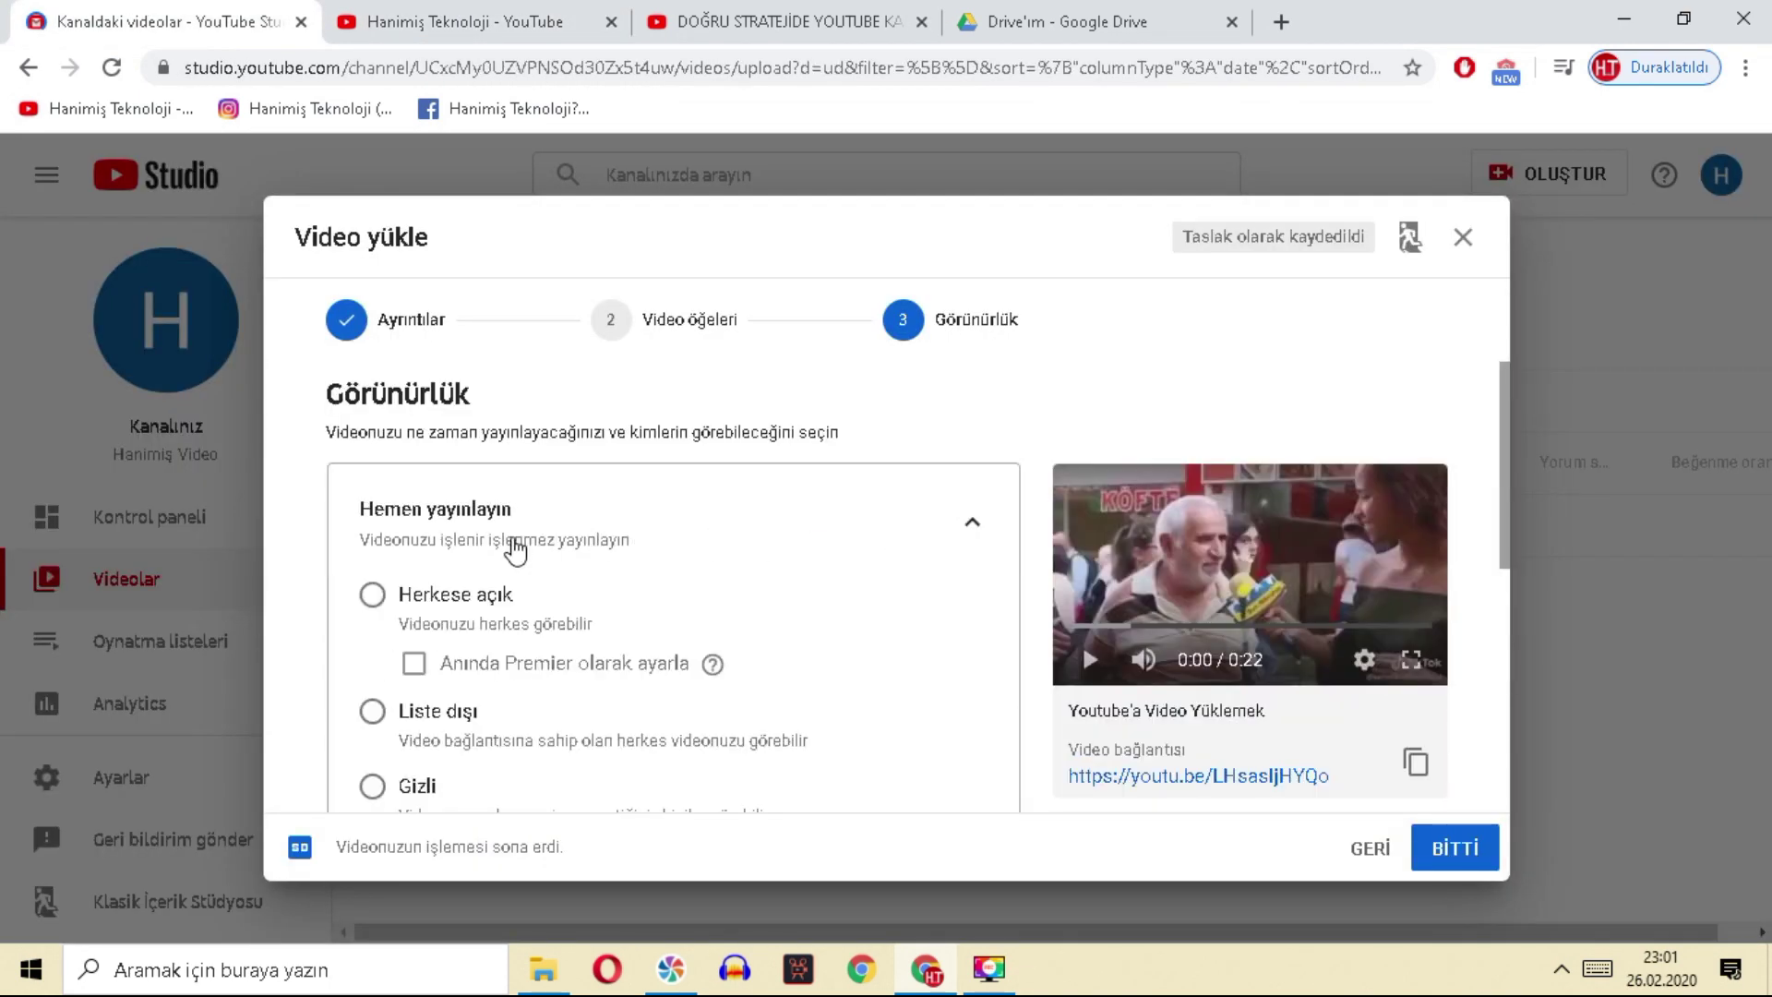
scroll(489, 591, "down", 3)
left_click(419, 527)
scroll(669, 627, "up", 1)
scroll(672, 632, "up", 2)
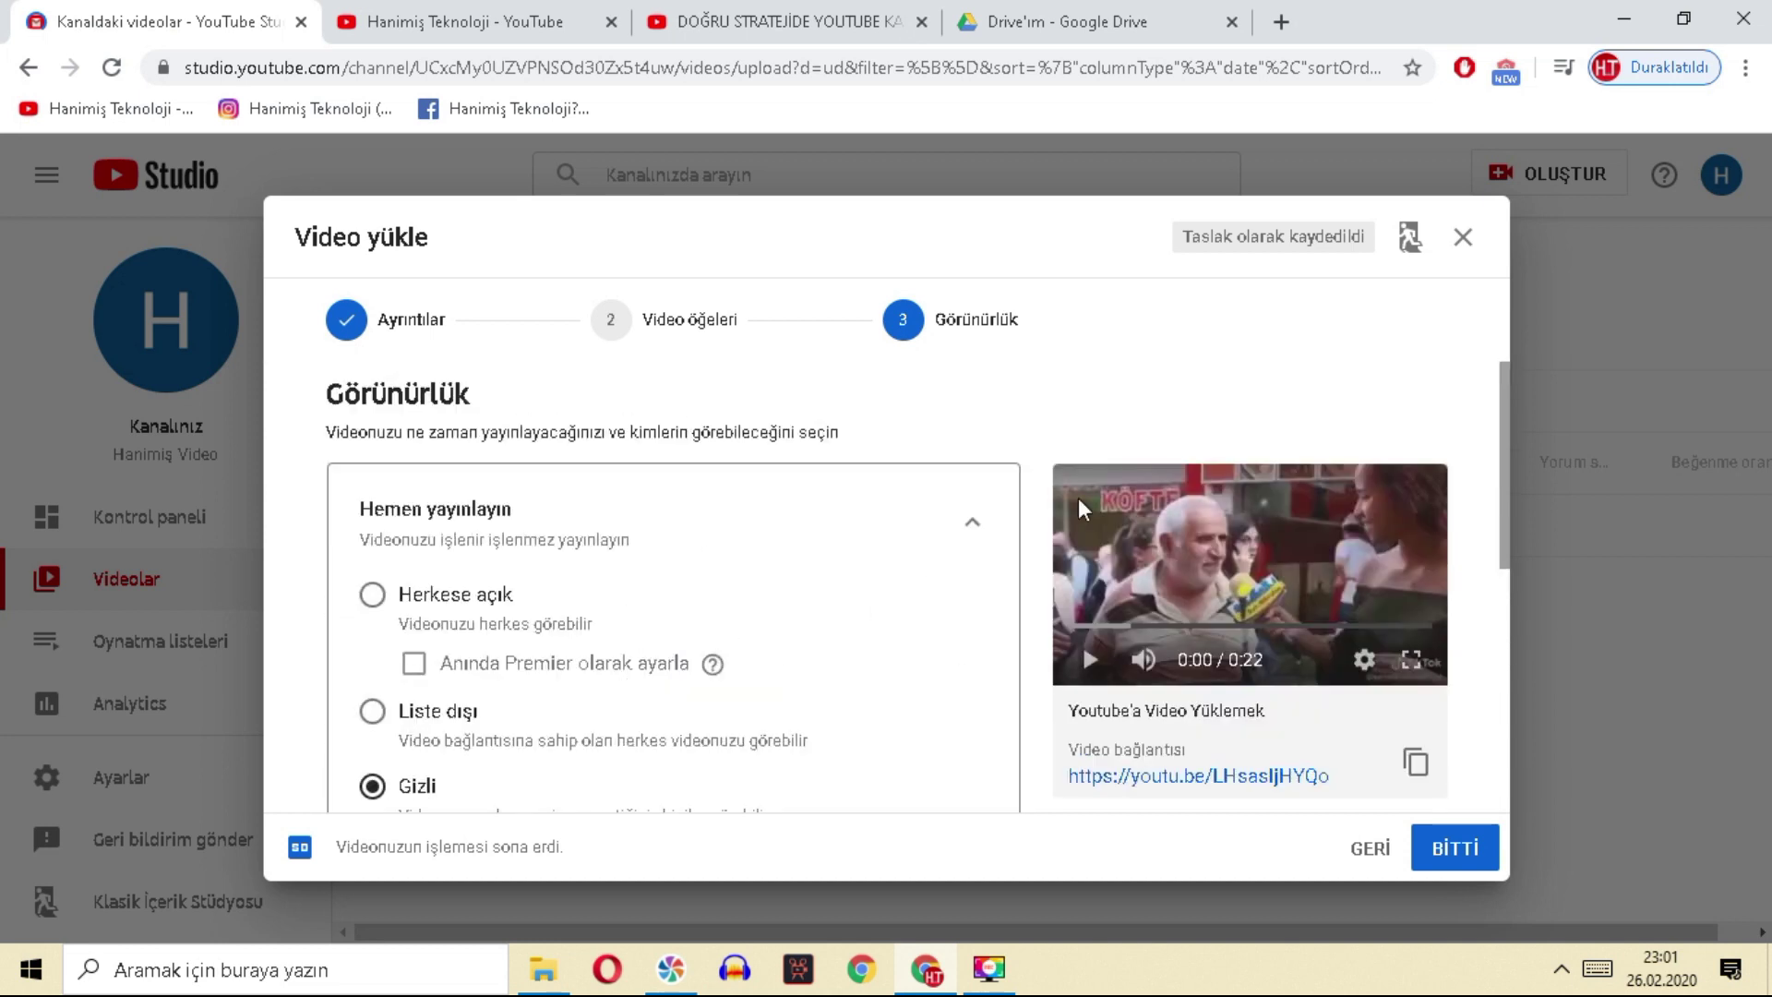
left_click(975, 523)
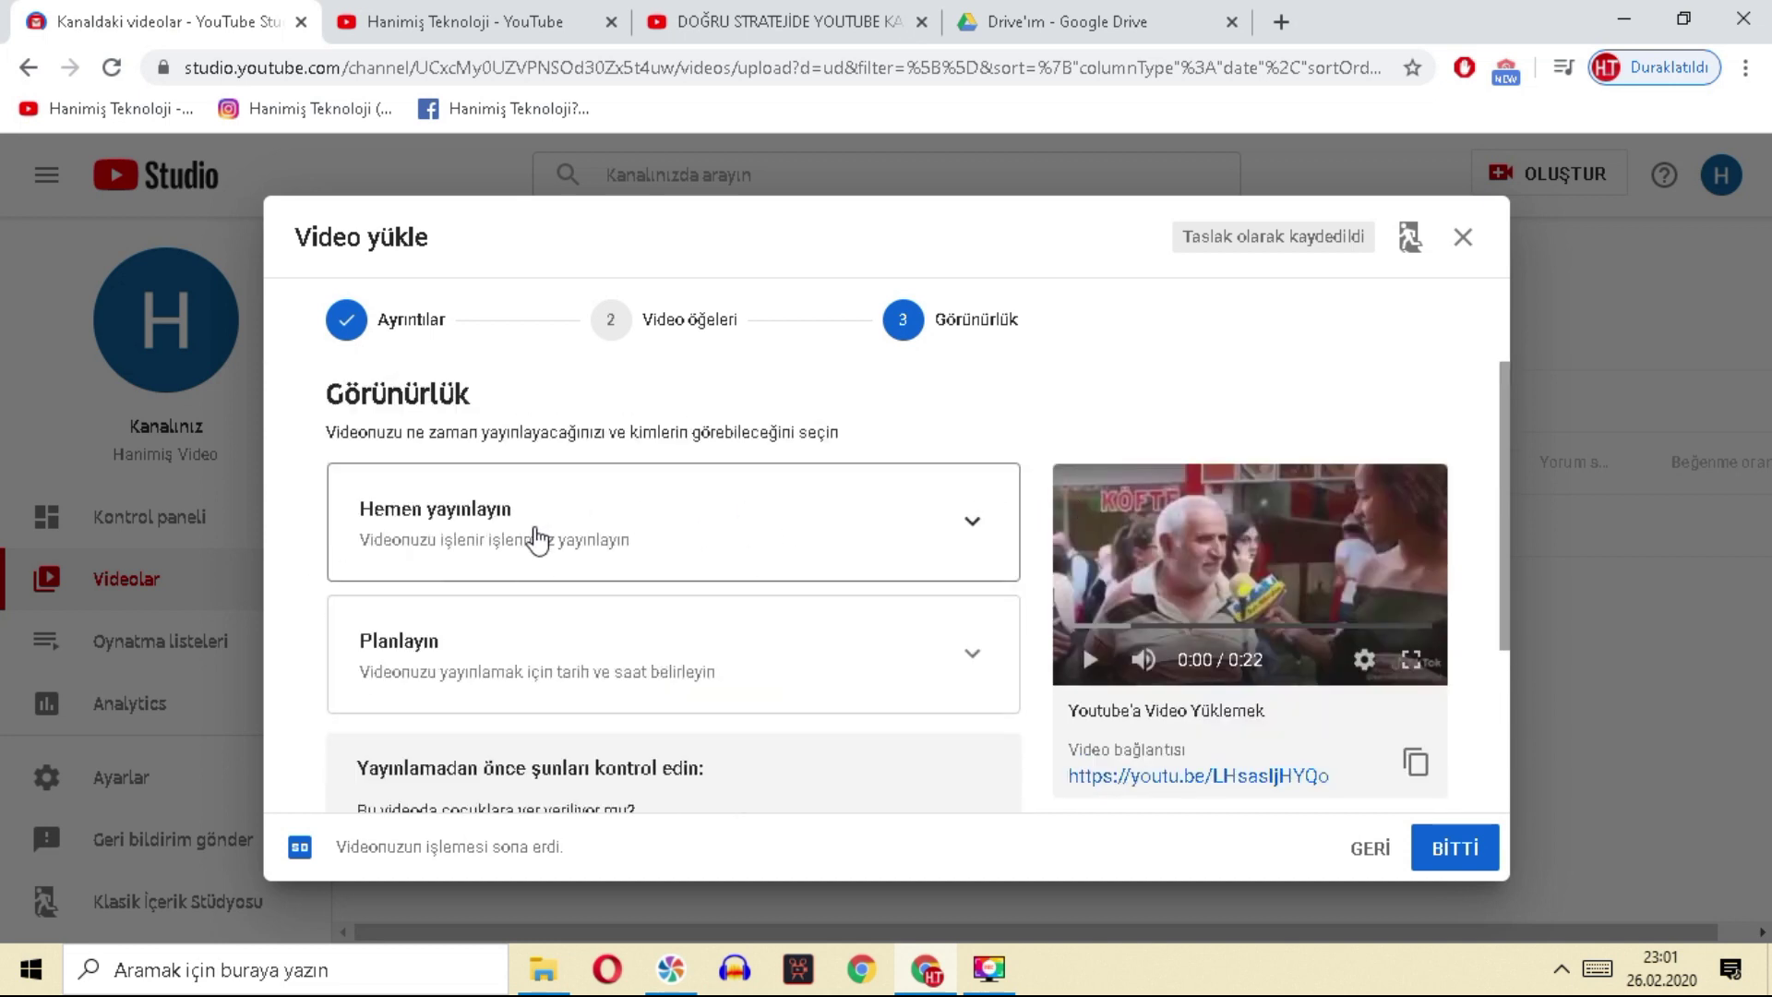
Step: Look over the pre-publication checks and finish the video upload
scroll(753, 715, "down", 1)
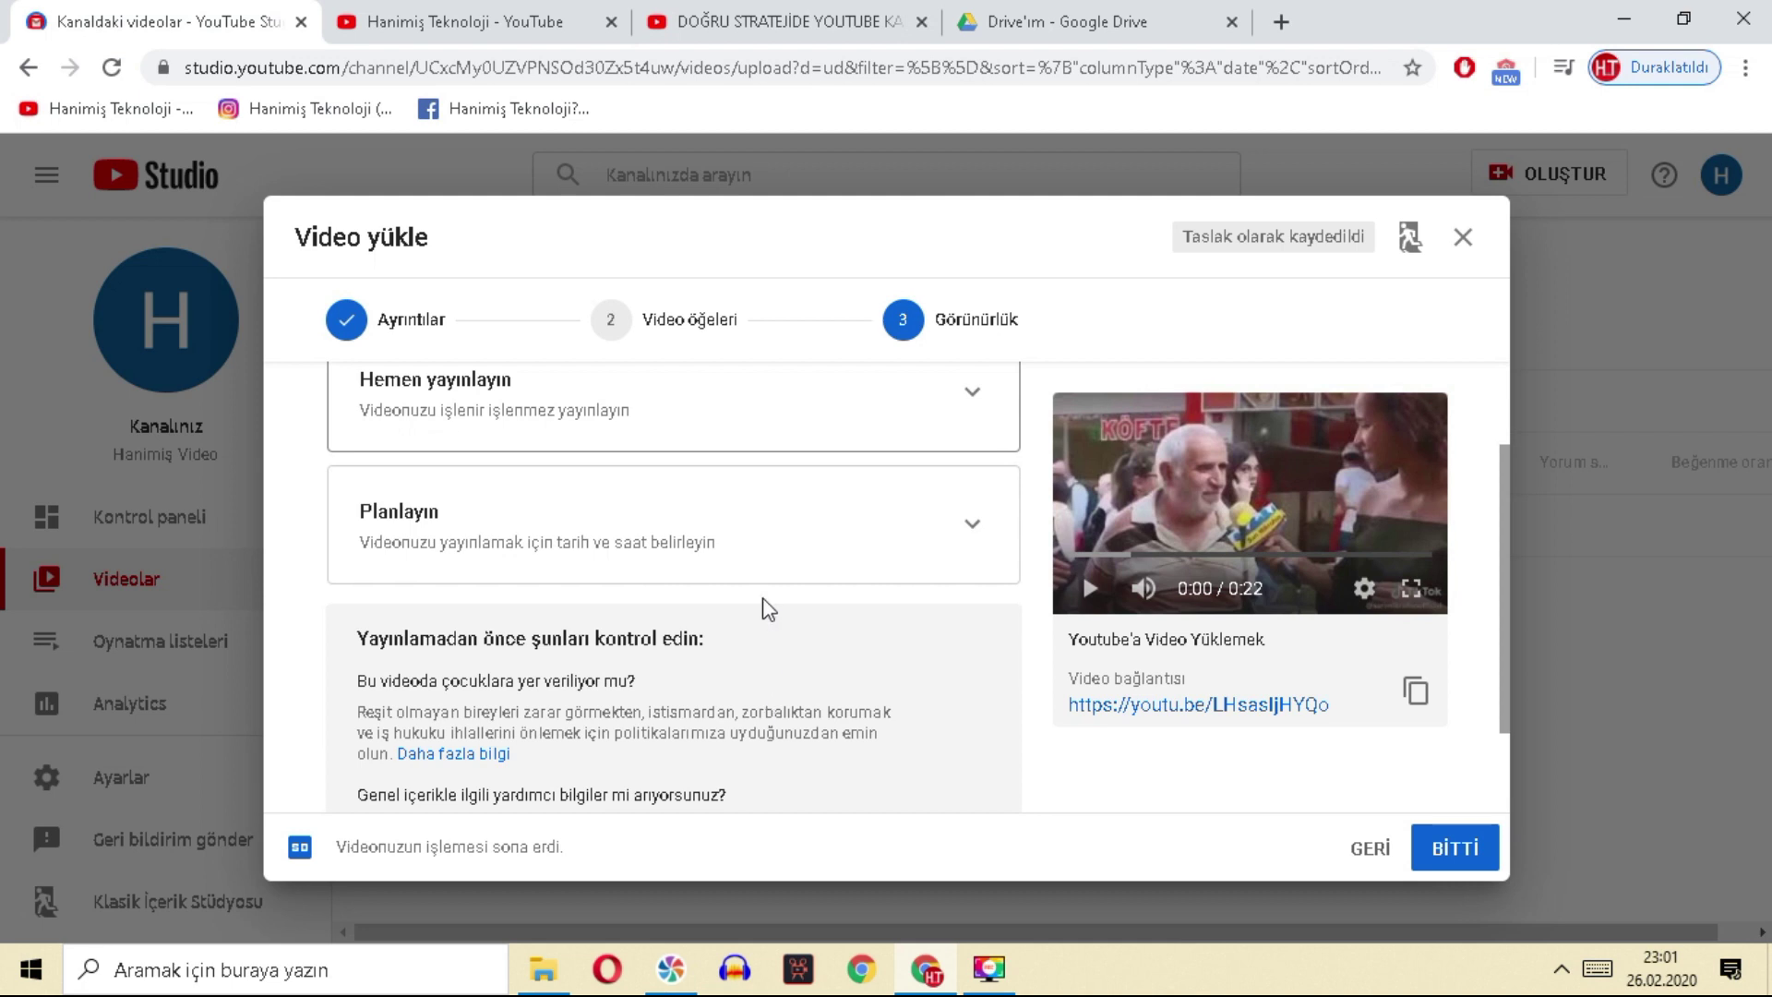
scroll(785, 568, "down", 1)
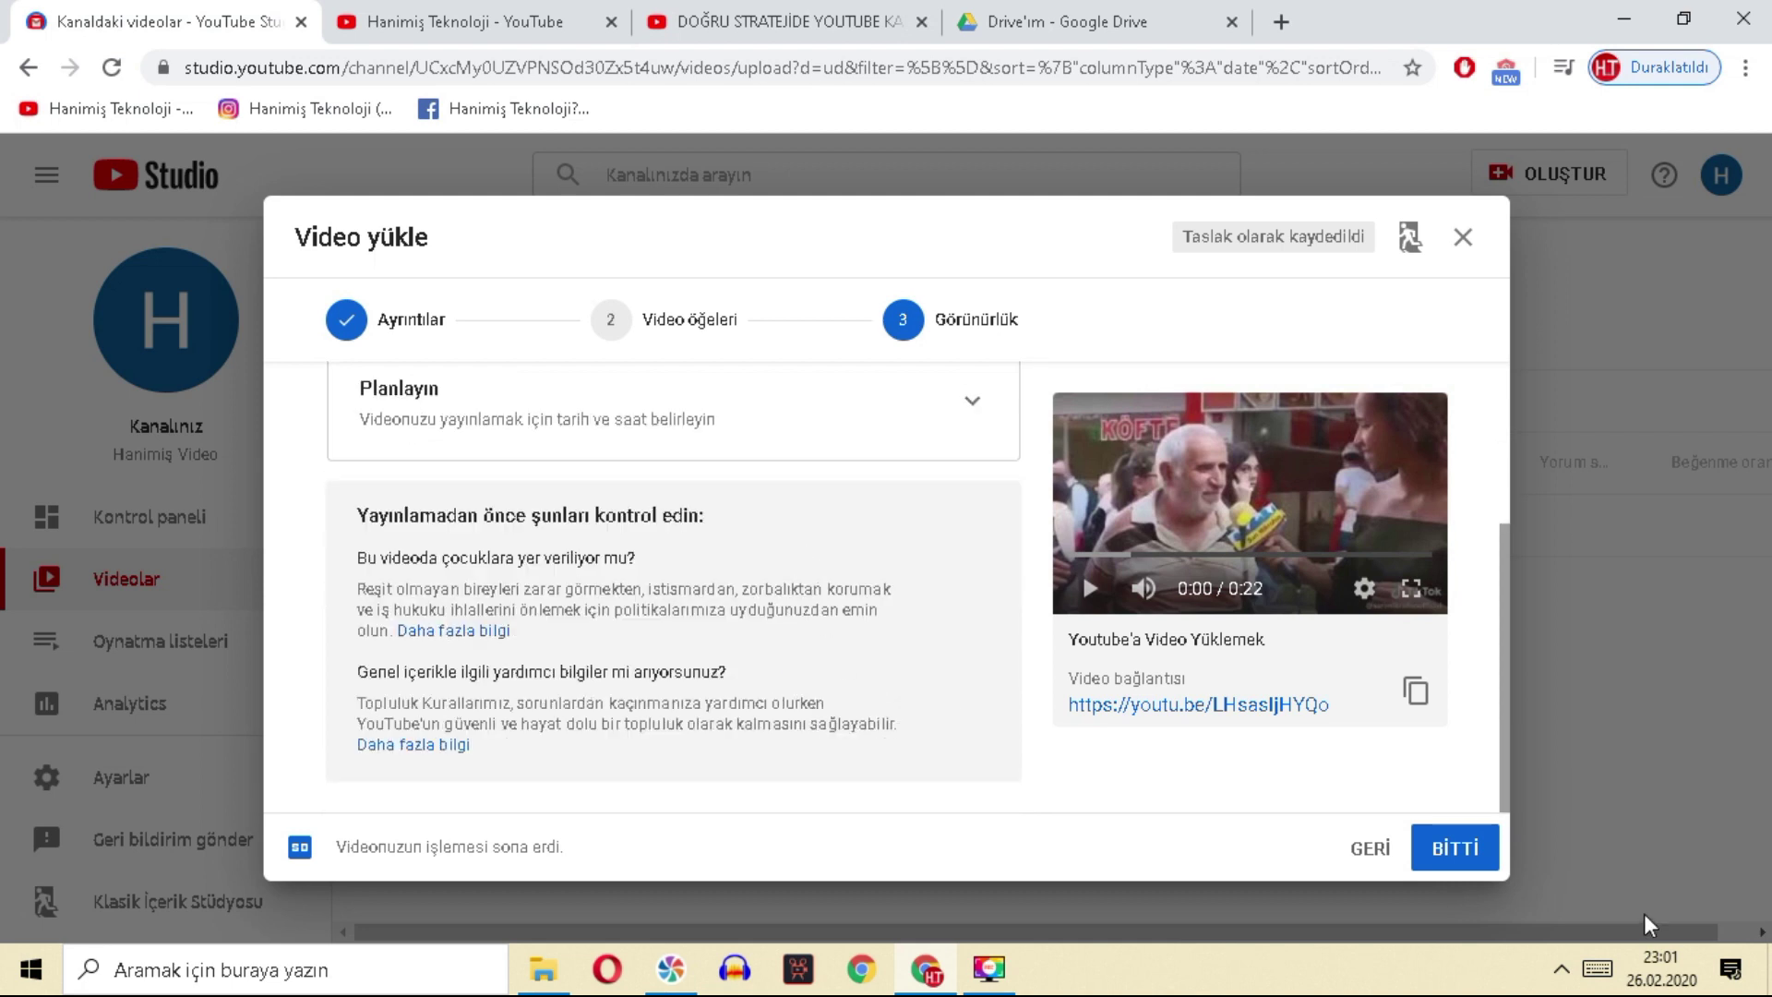
left_click(1451, 850)
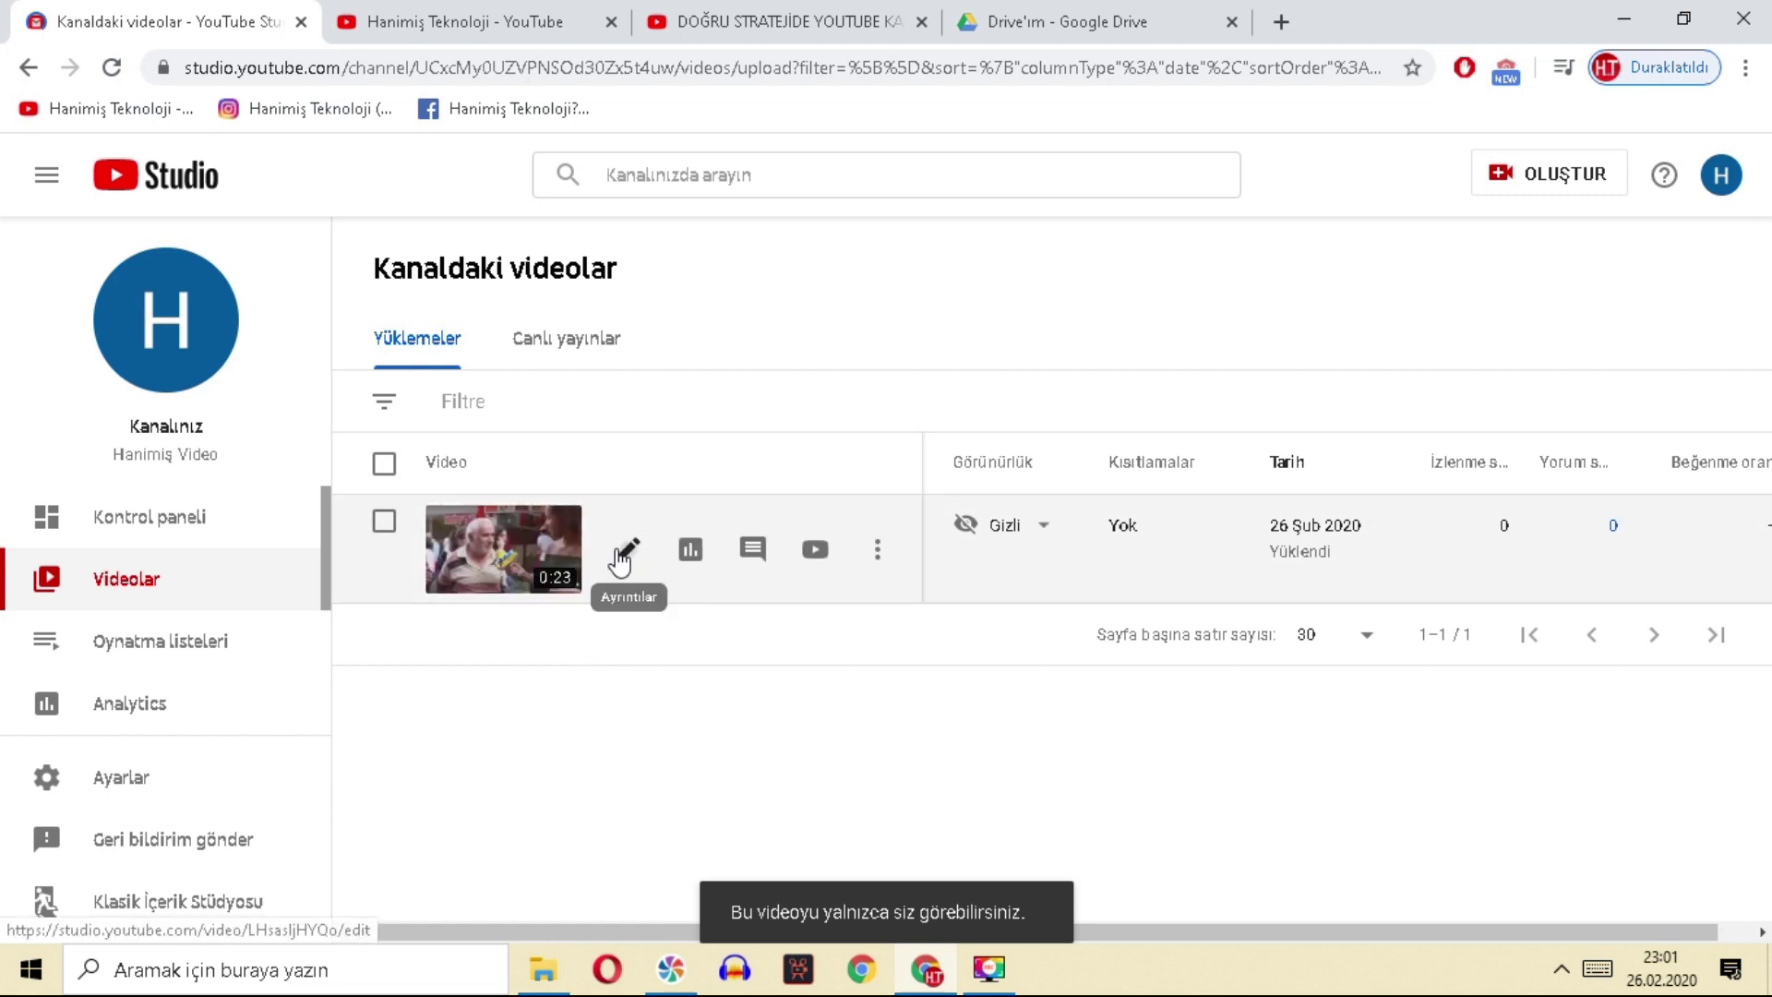
Step: Open the uploaded video's details, dismiss the menu introduction, and review the basic settings such as description, thumbnail, audience and cards
left_click(621, 544)
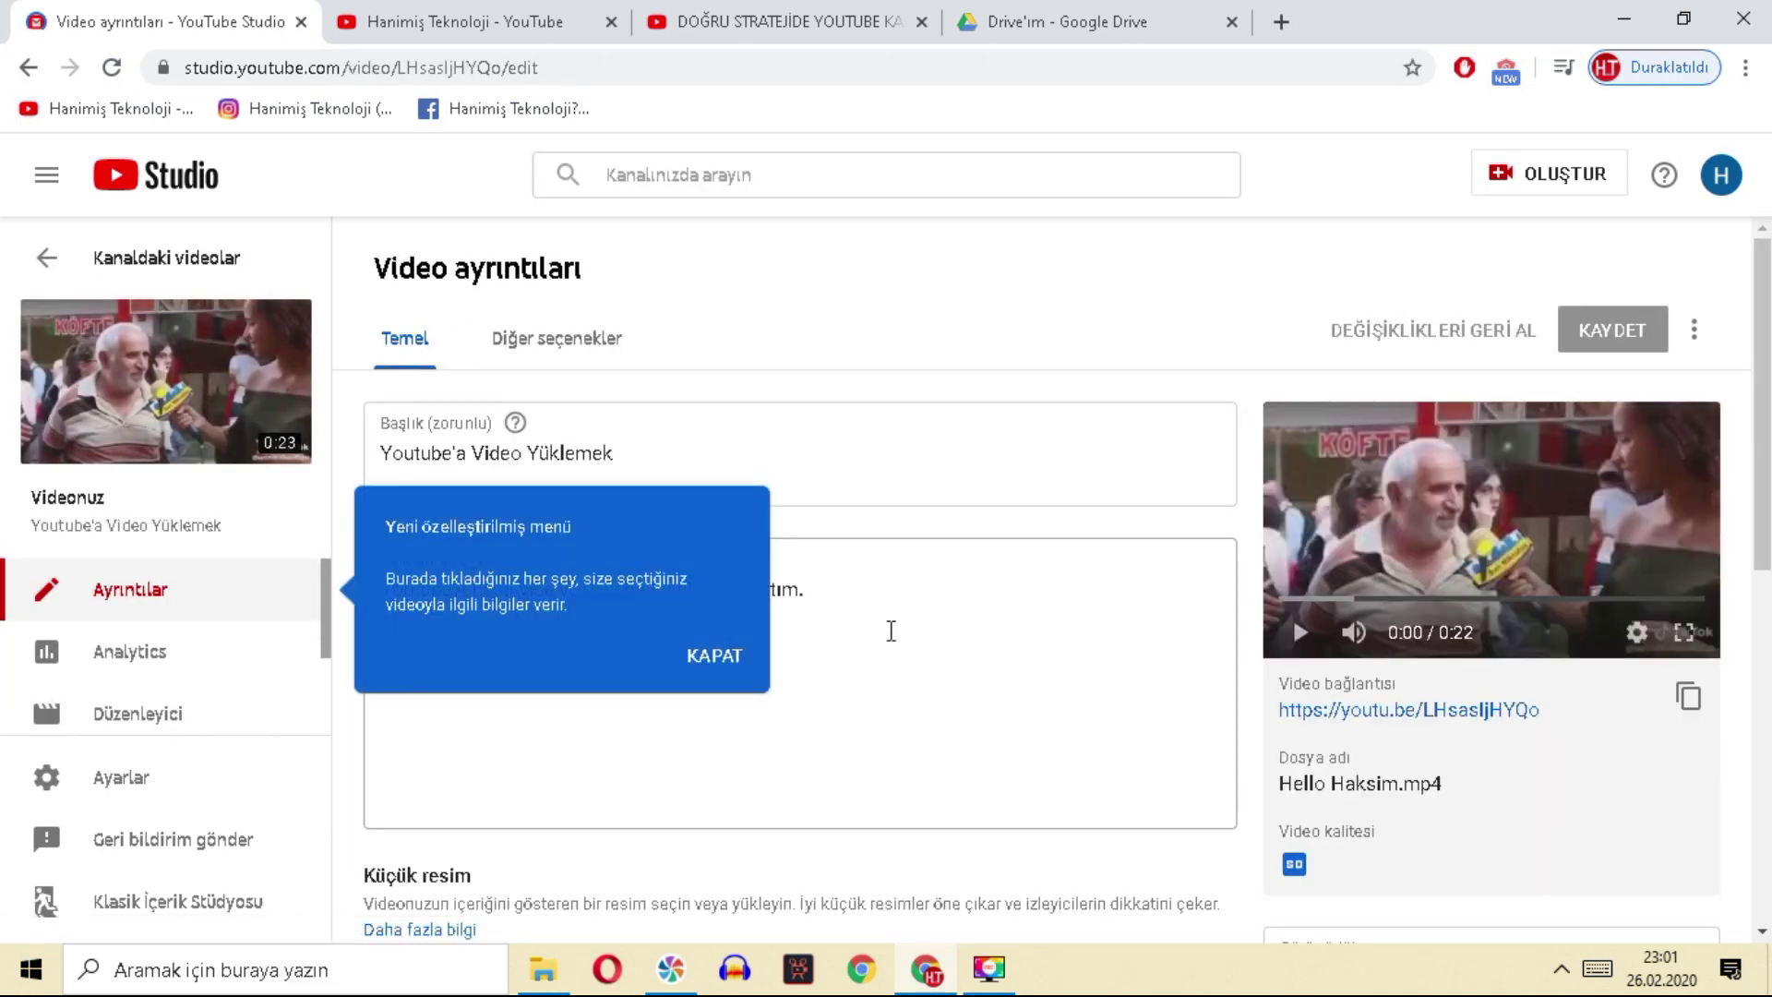
left_click(719, 659)
left_click(909, 616)
scroll(957, 633, "down", 10)
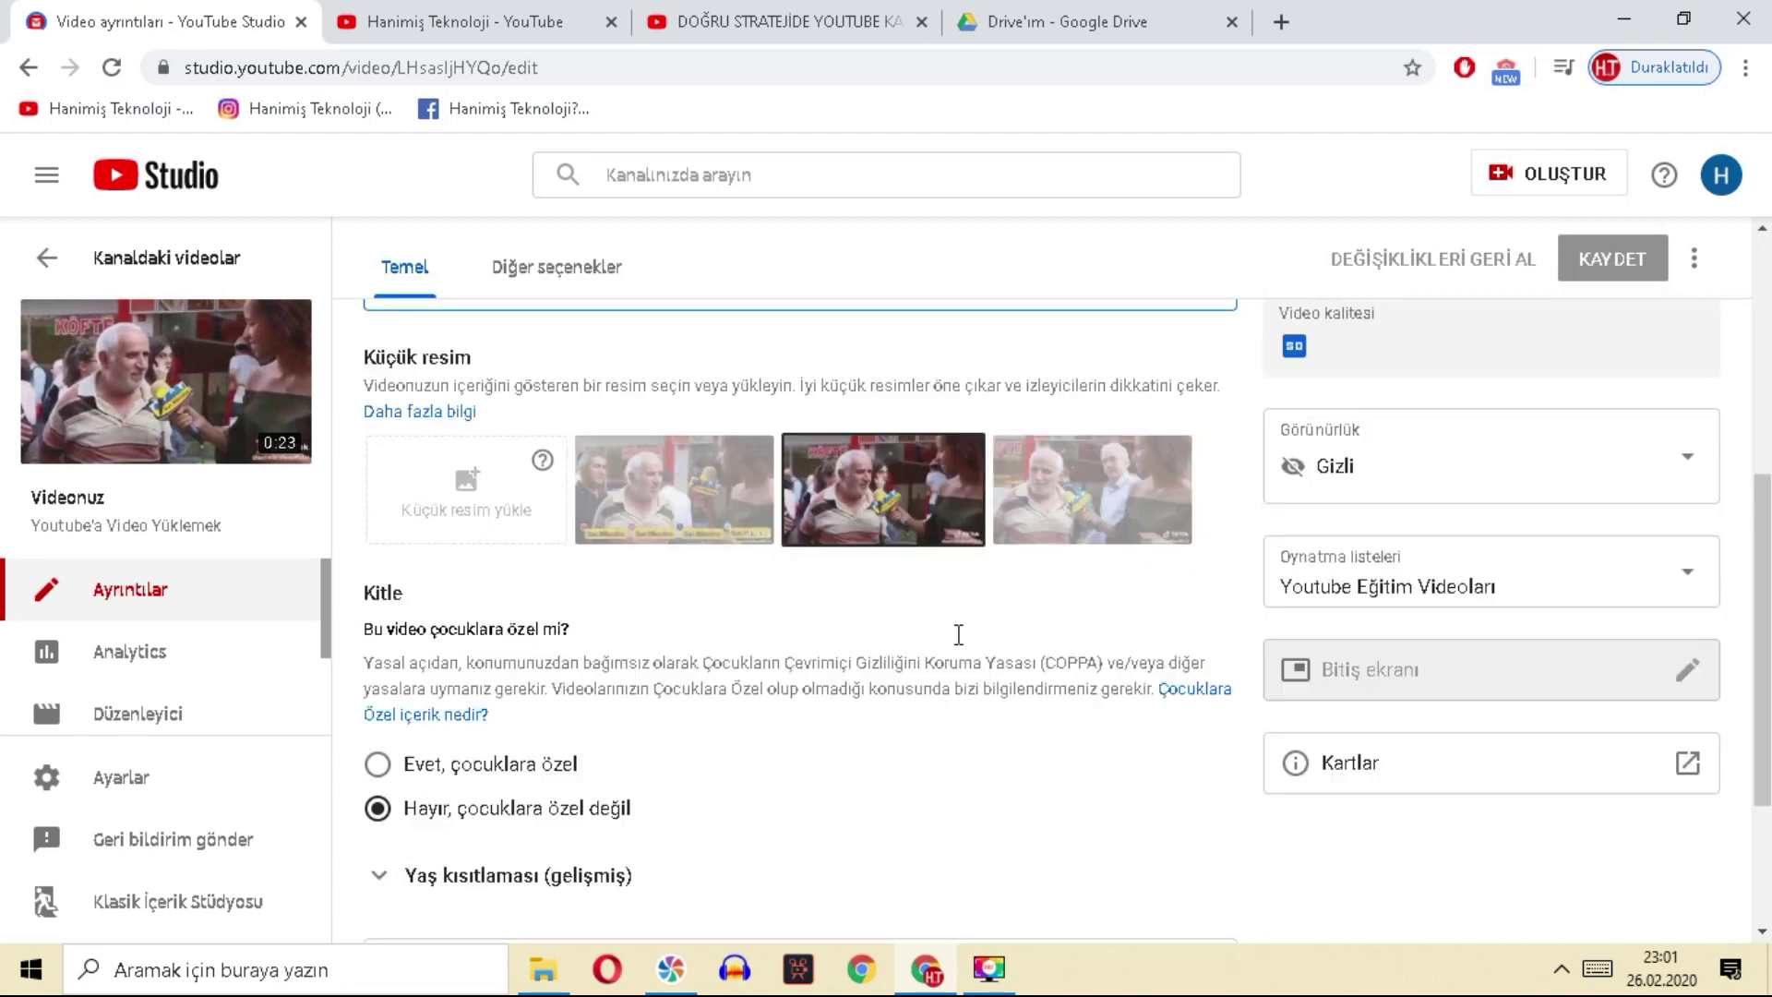
scroll(779, 664, "up", 5)
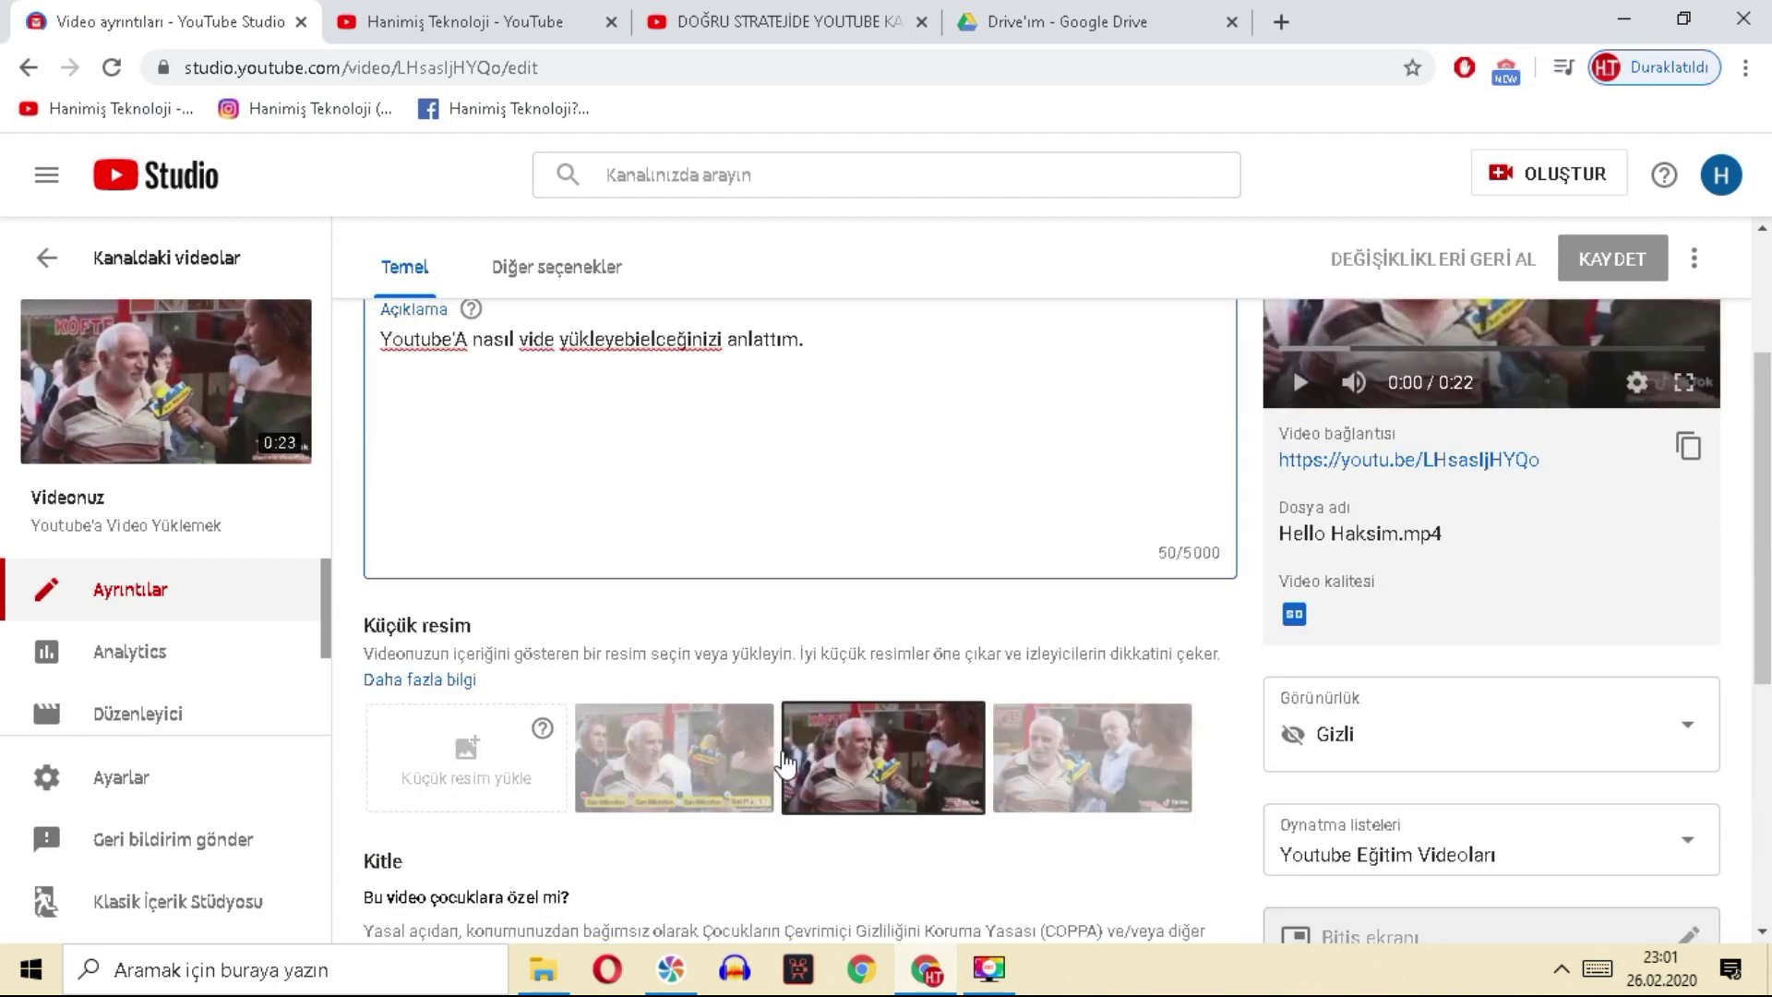
scroll(1230, 681, "down", 3)
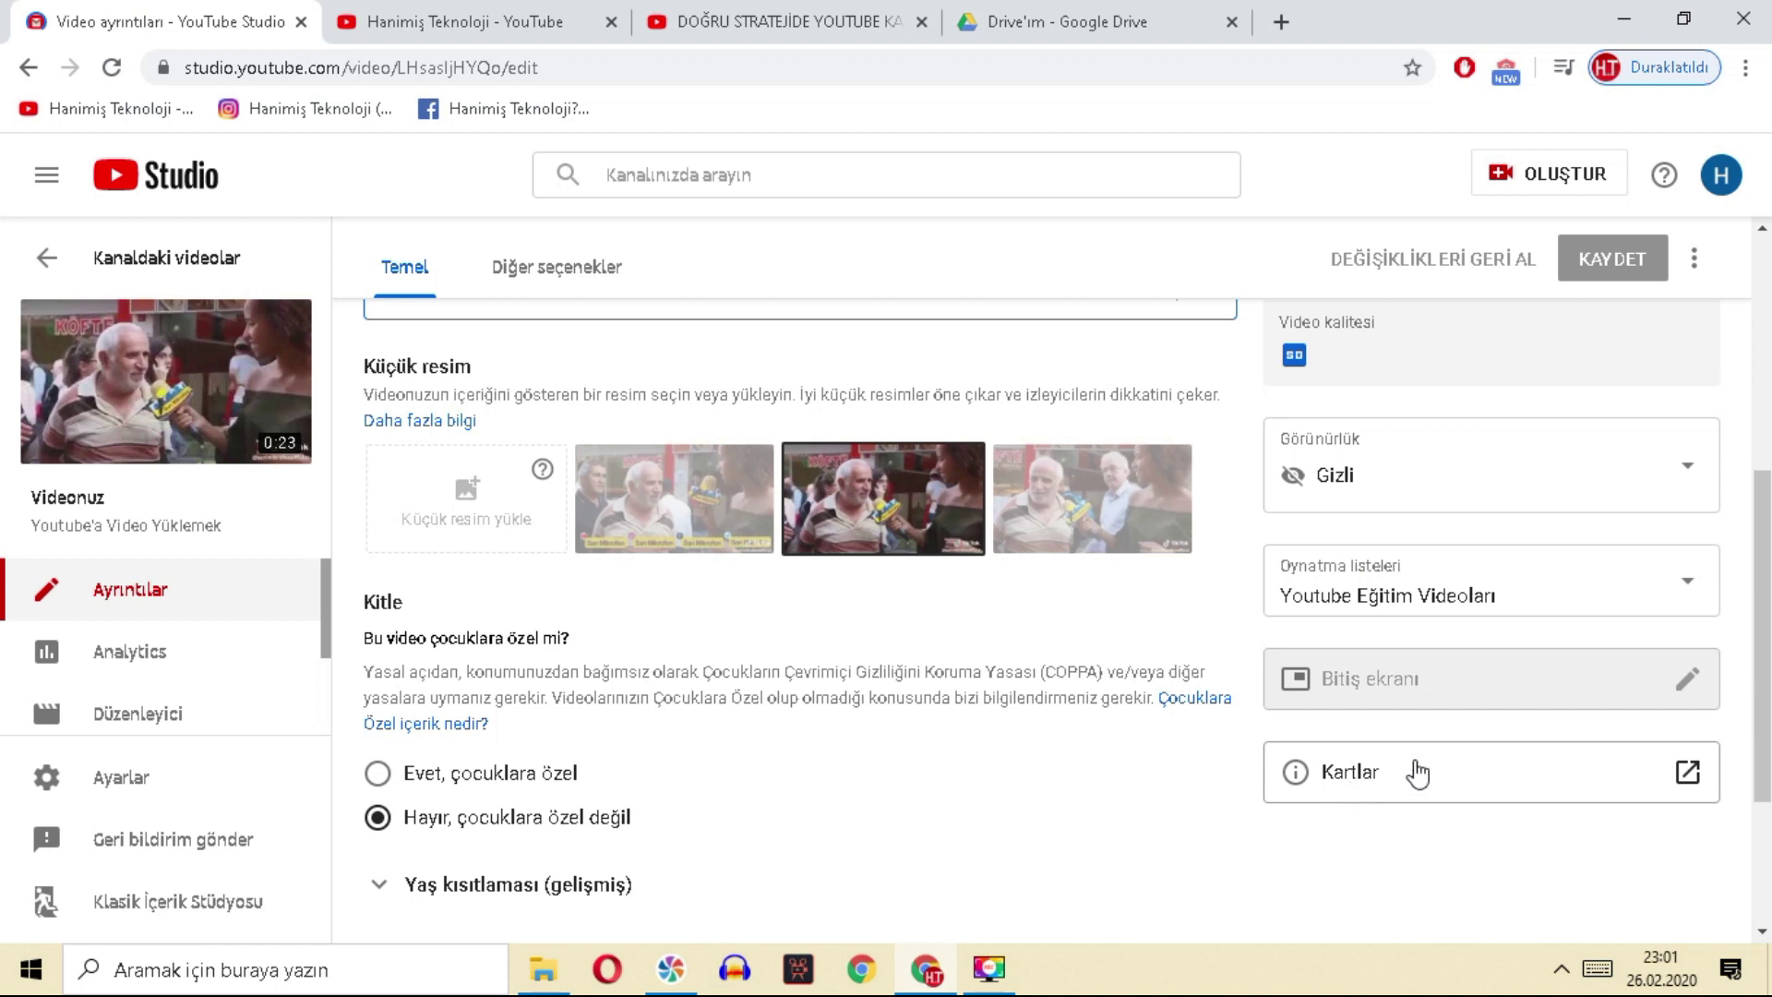
mouse_move(1518, 687)
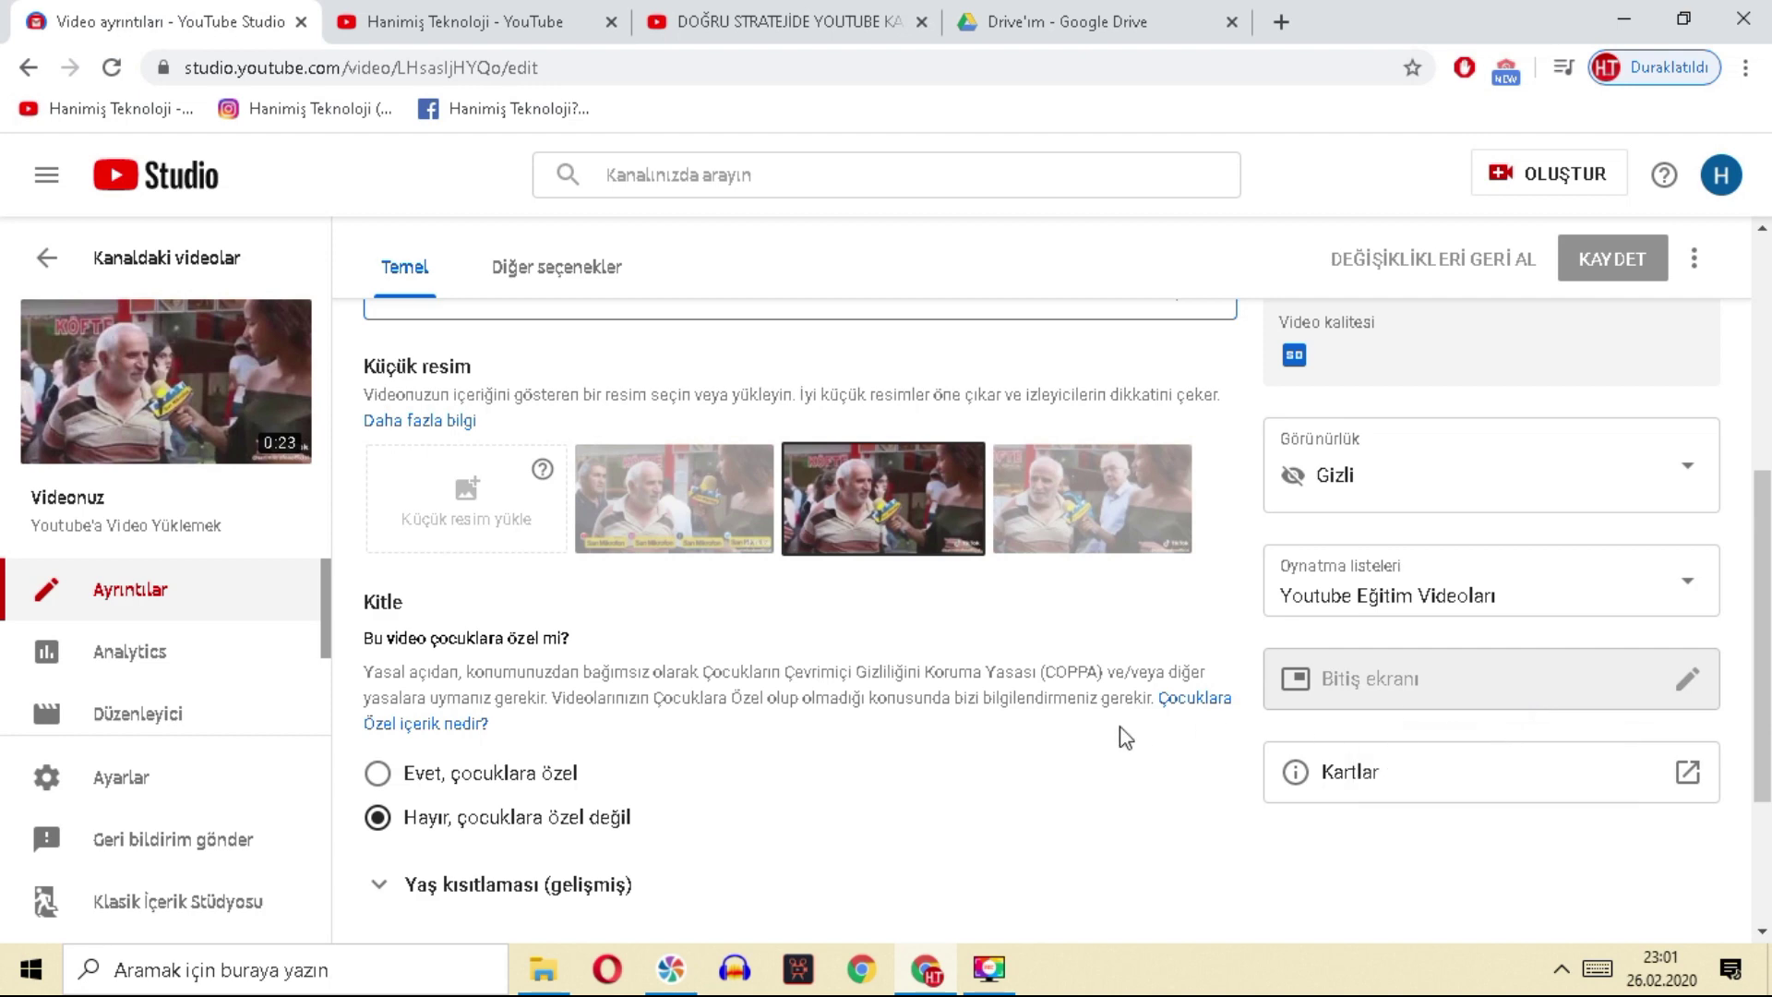
scroll(644, 557, "up", 1)
scroll(815, 675, "up", 4)
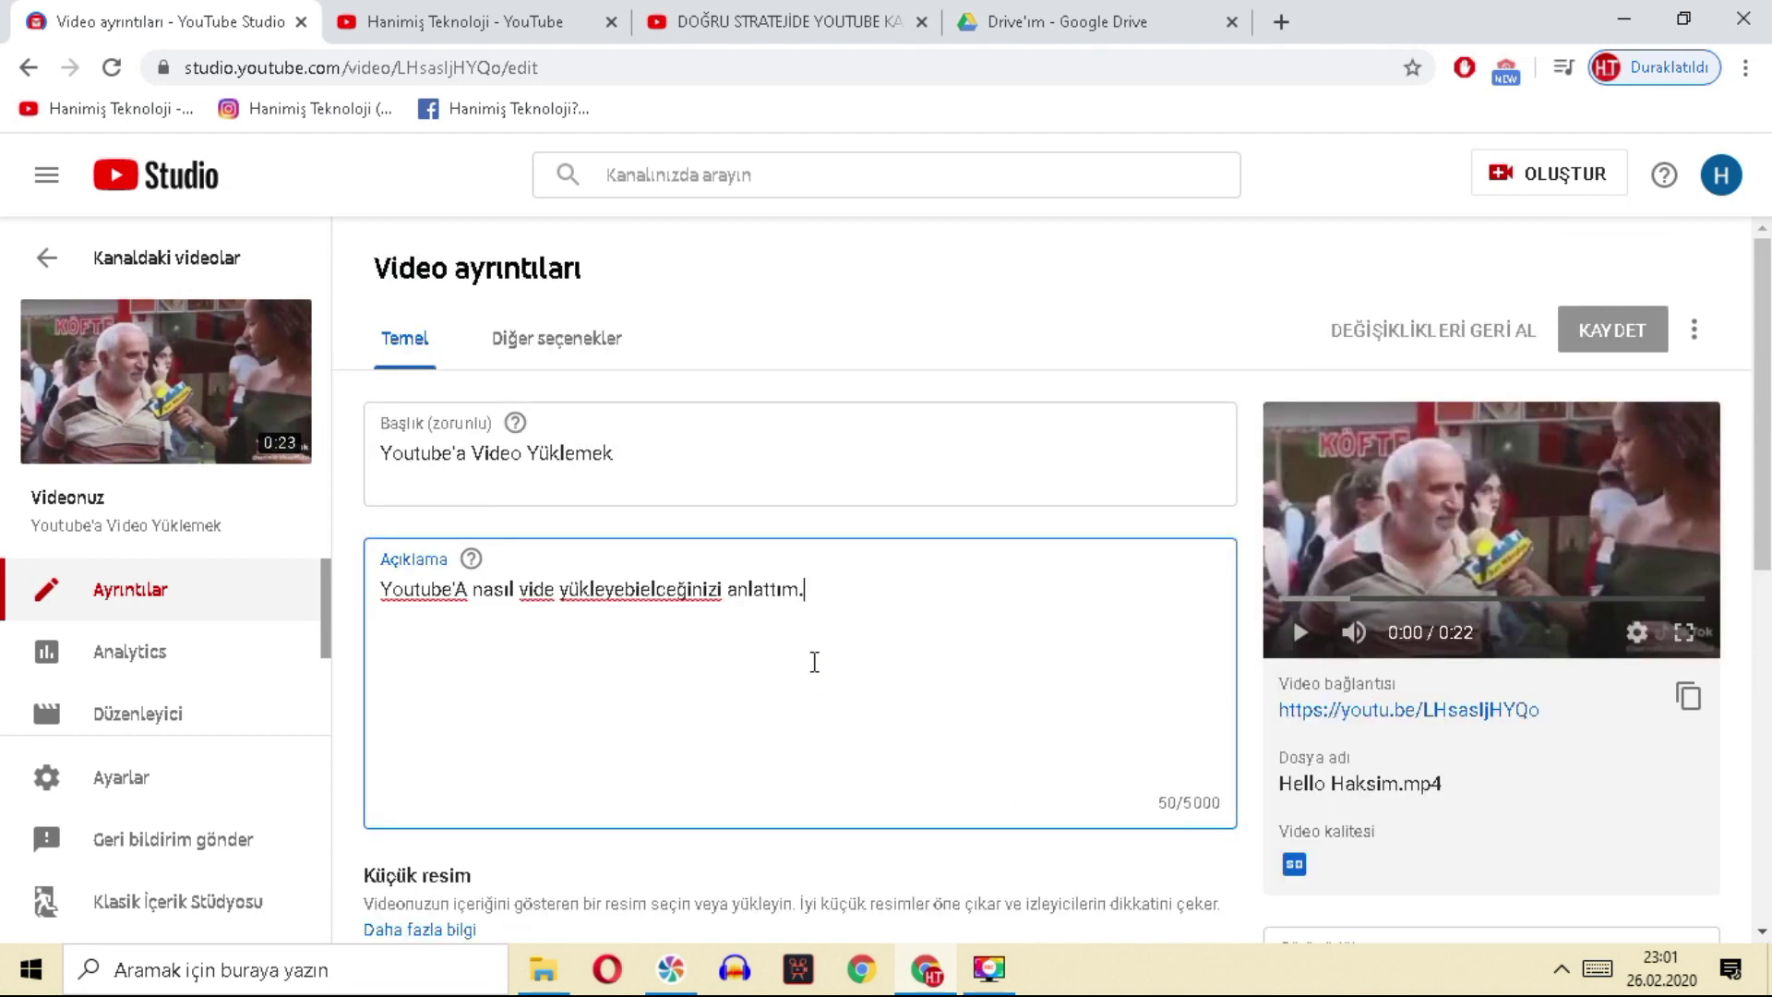
Step: Review the video's Diğer seçenekler settings, including licence, category, language, comments and additional options
left_click(526, 362)
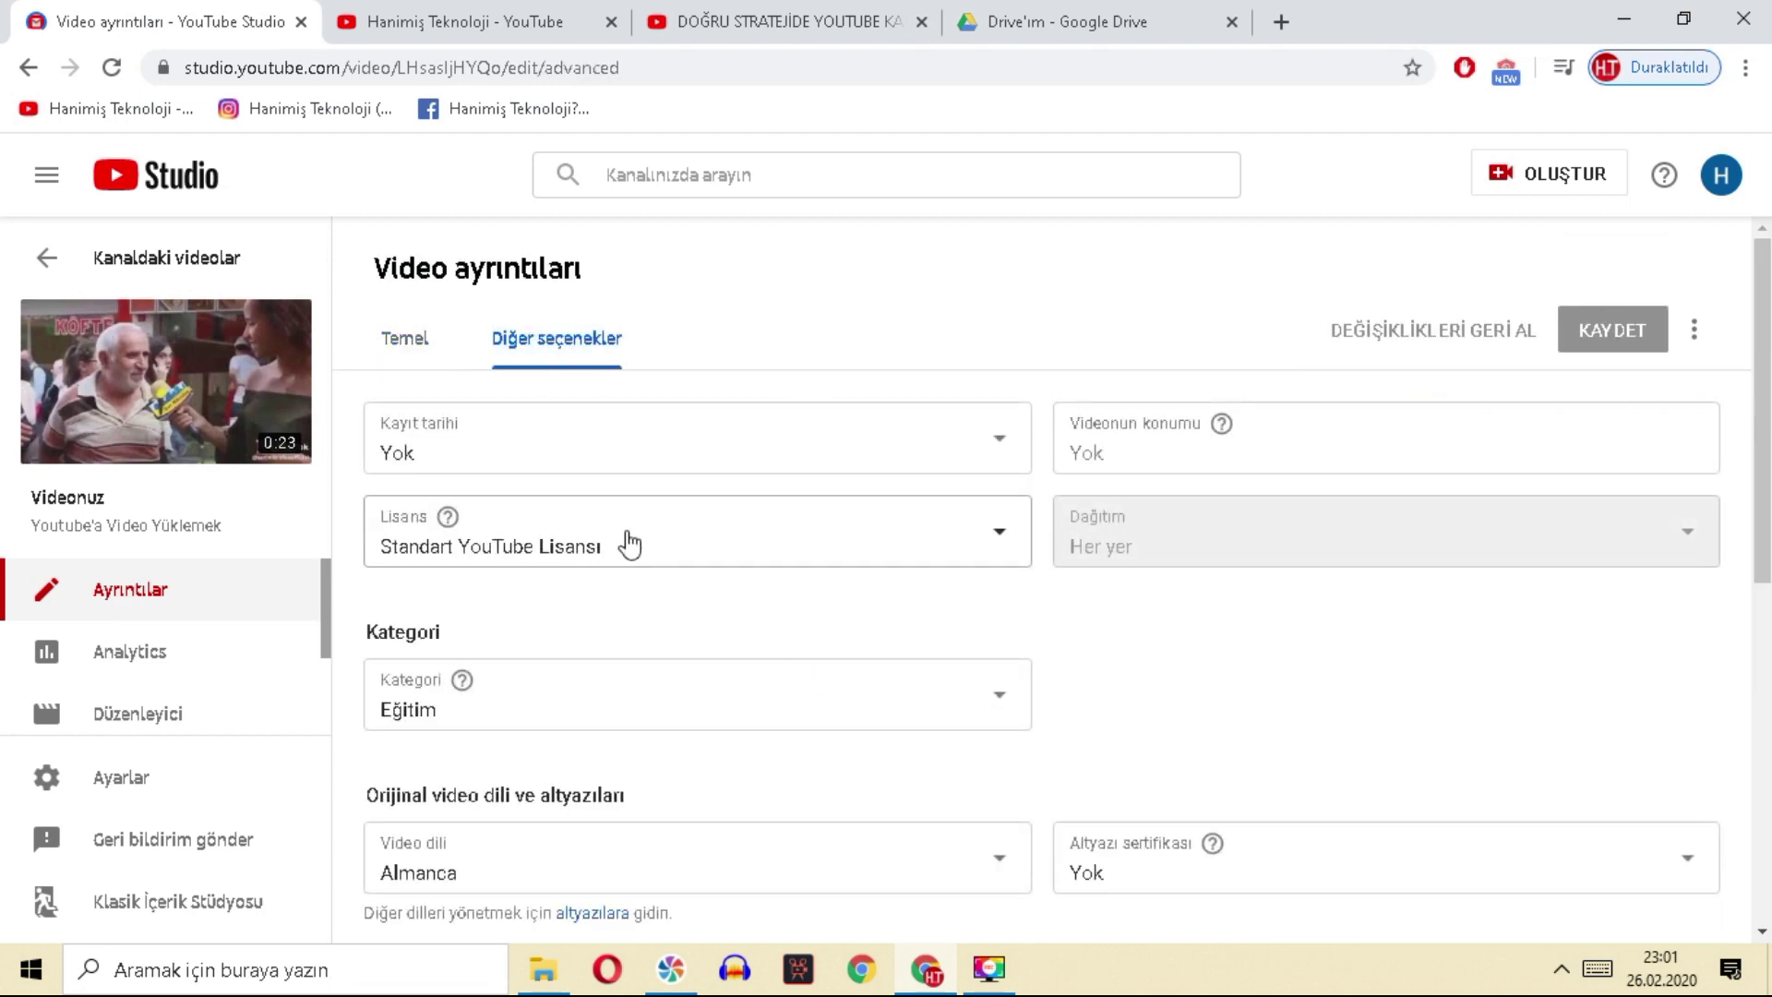
scroll(631, 545, "down", 7)
scroll(1061, 651, "up", 7)
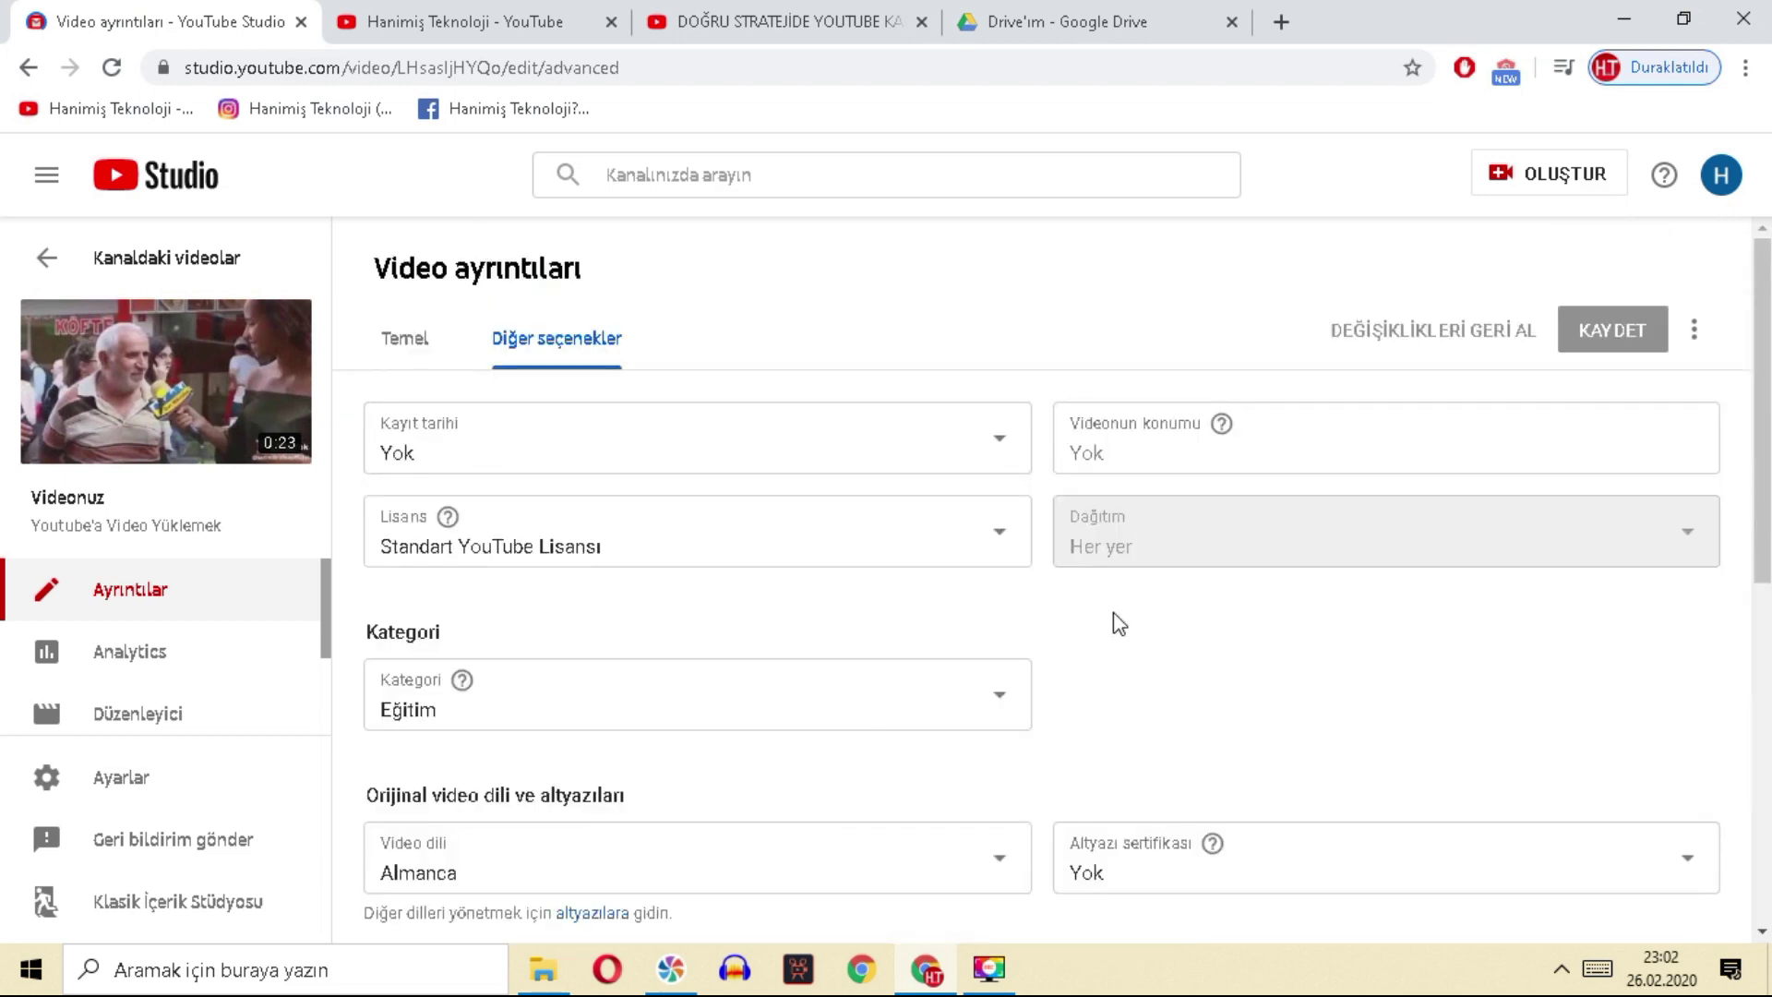
scroll(754, 634, "down", 7)
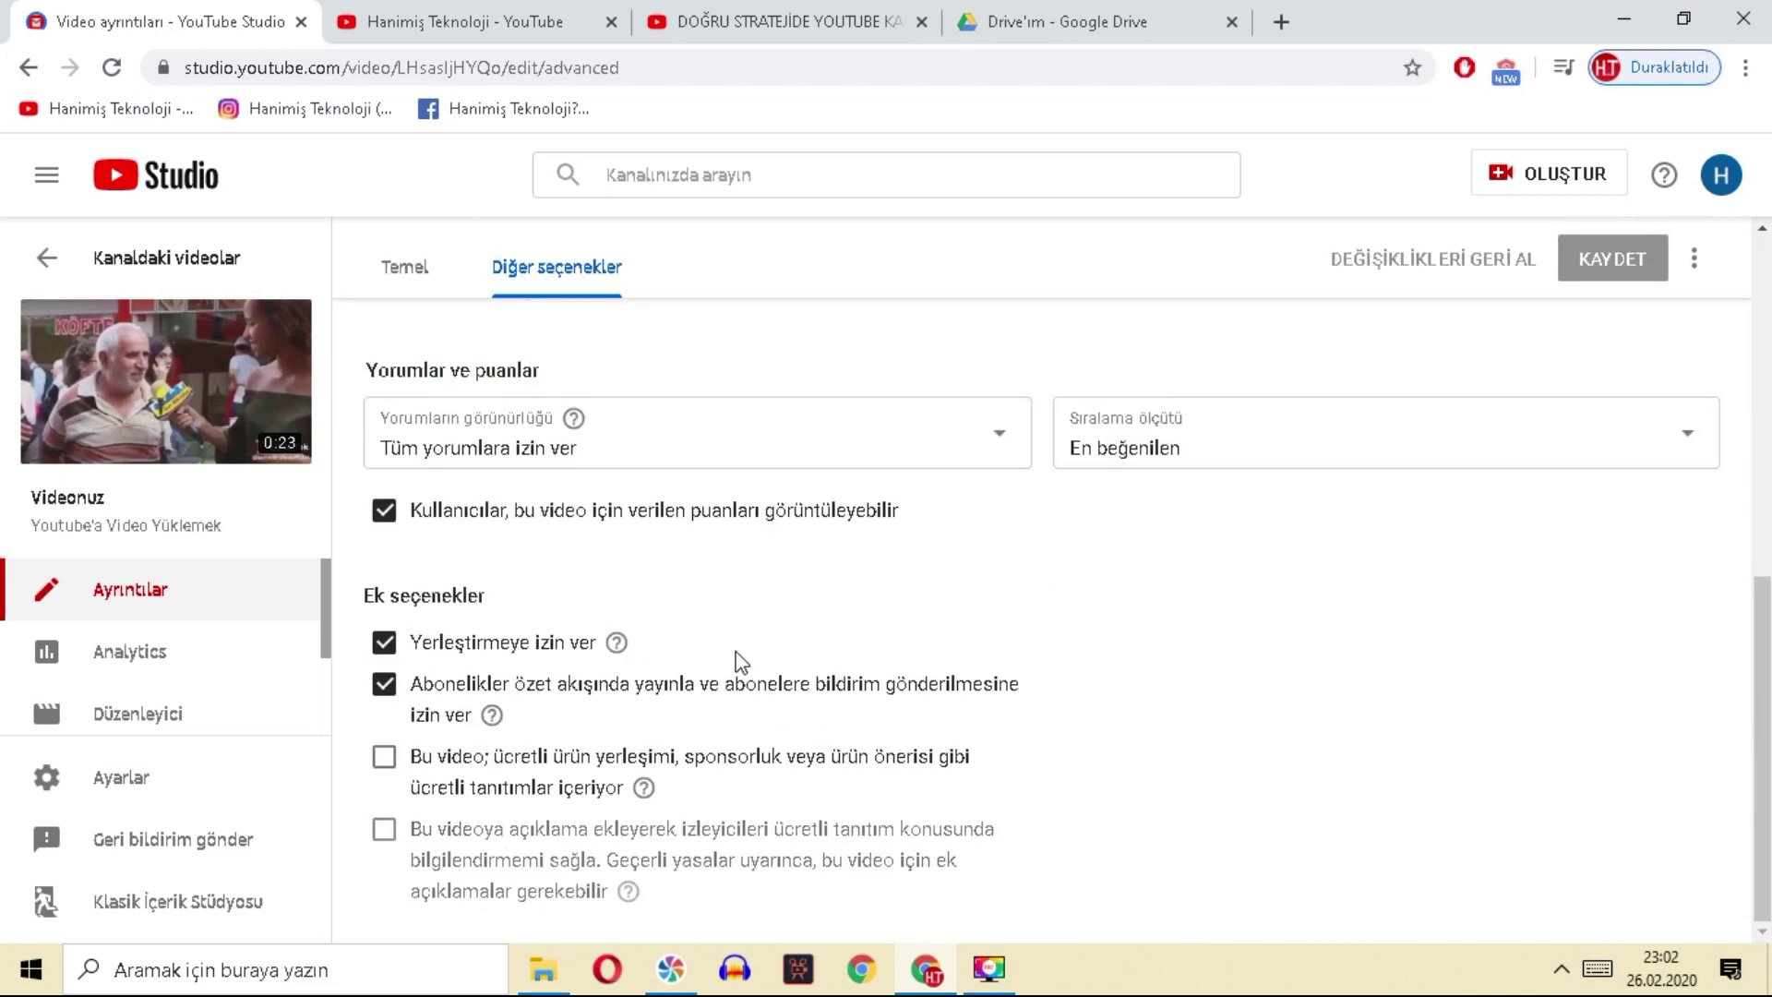
scroll(739, 661, "up", 7)
scroll(772, 684, "down", 7)
scroll(771, 684, "up", 7)
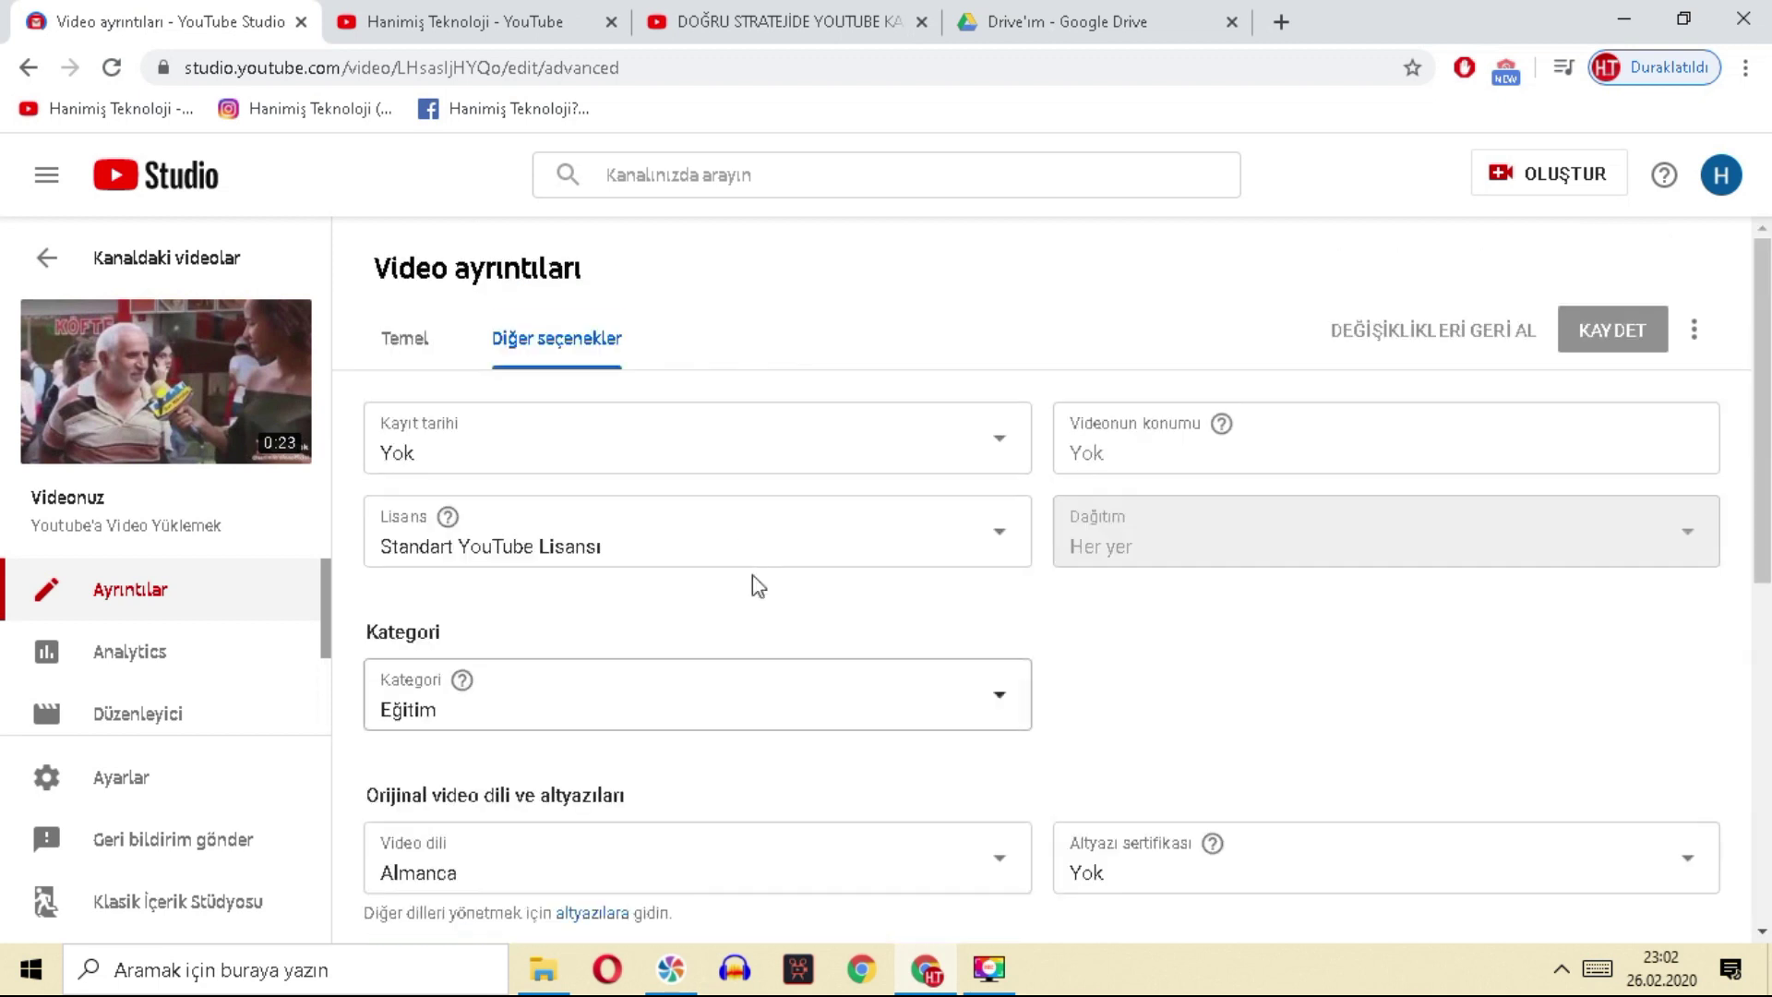
Step: Change the video's visibility to Herkese açık in its Temel details and save the changes
left_click(430, 338)
scroll(703, 658, "down", 10)
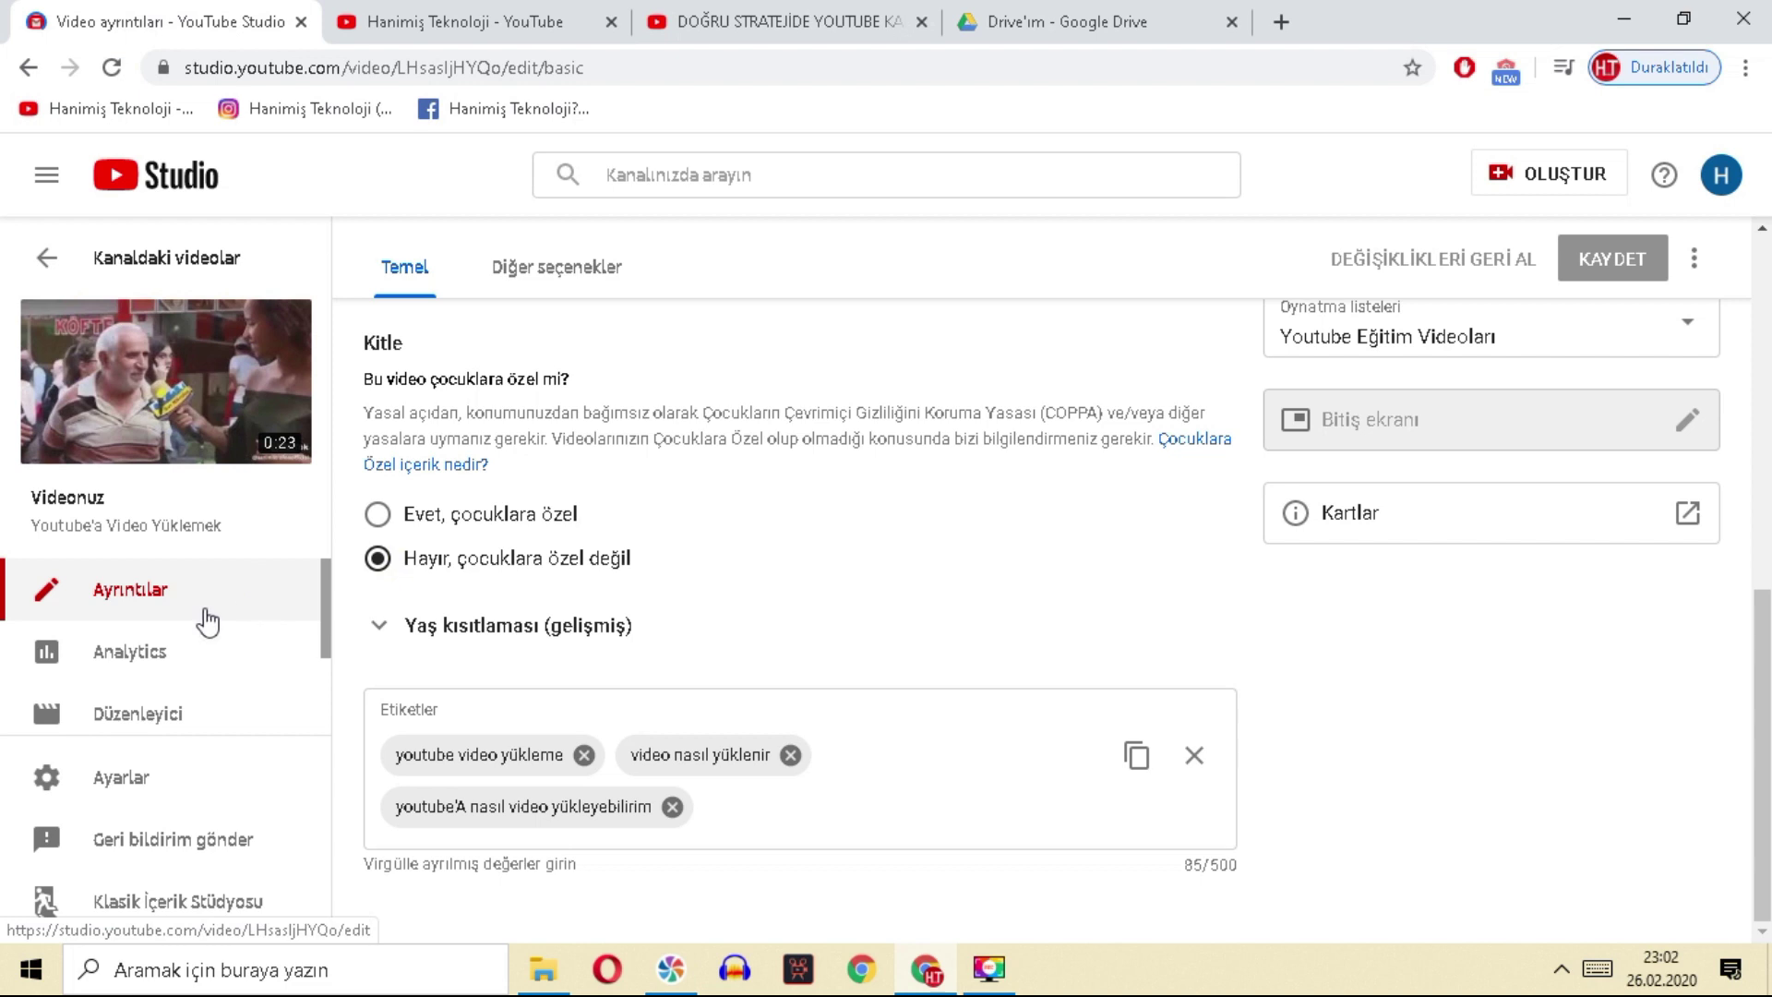
scroll(960, 573, "up", 5)
left_click(1374, 729)
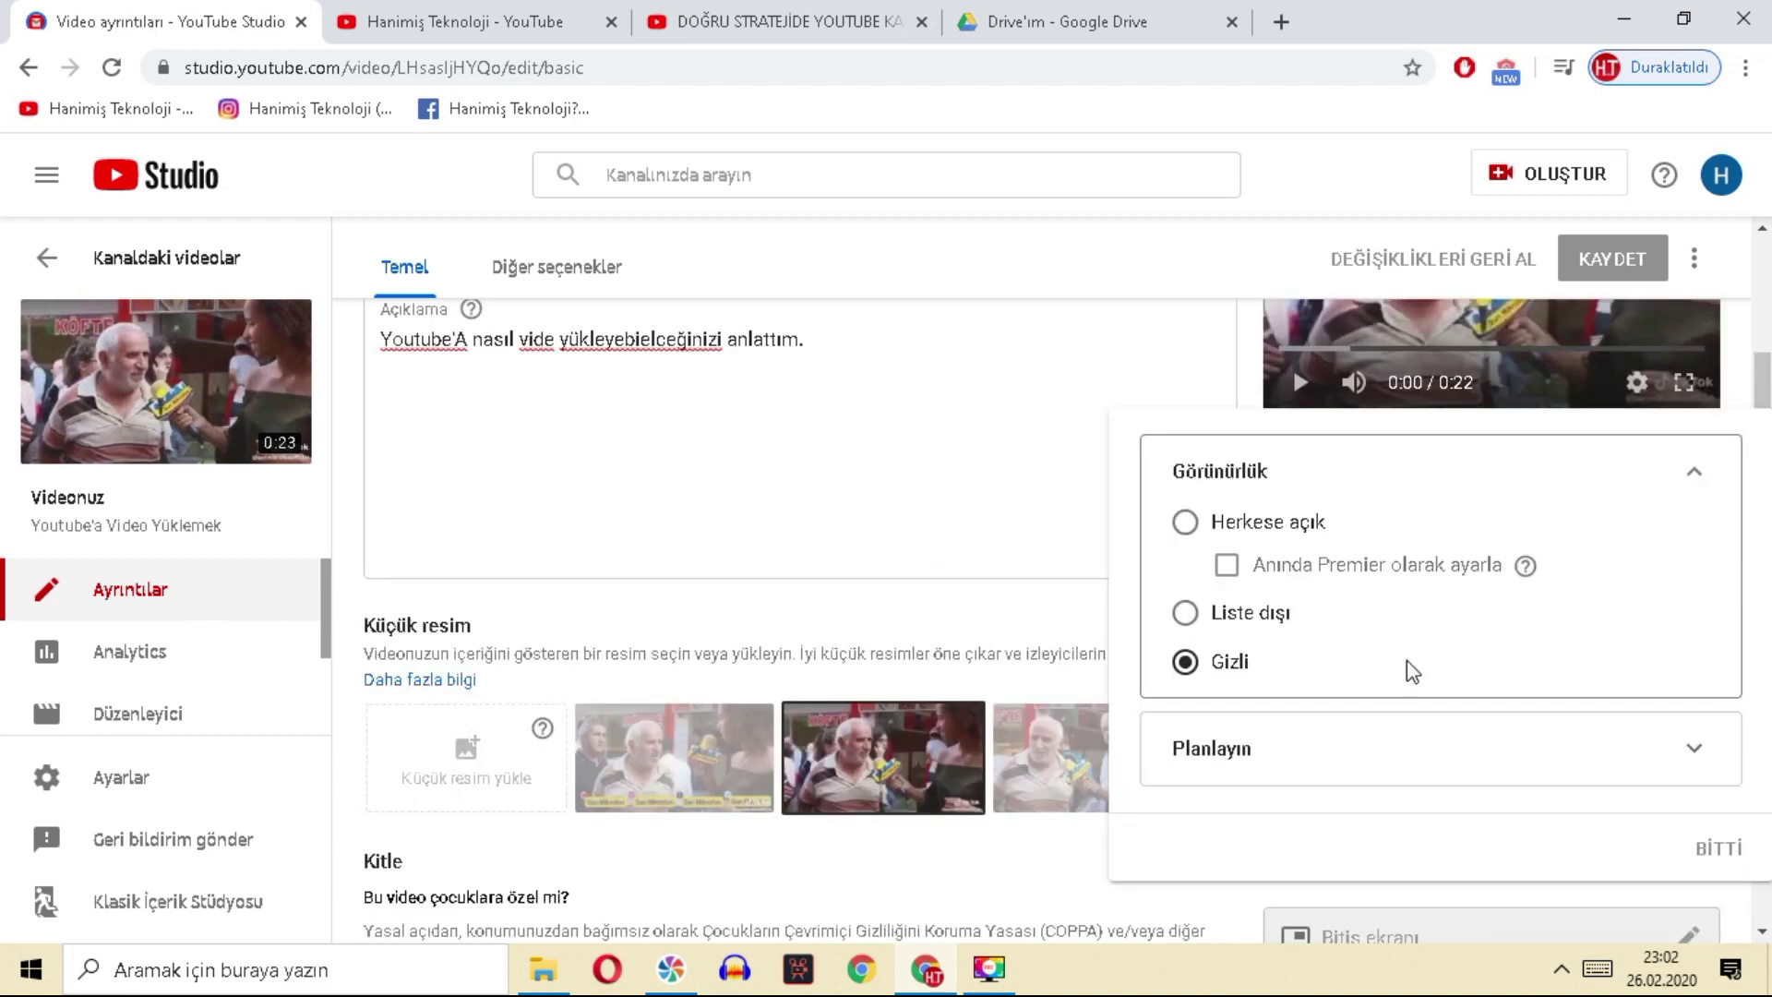
left_click(1186, 523)
left_click(1703, 845)
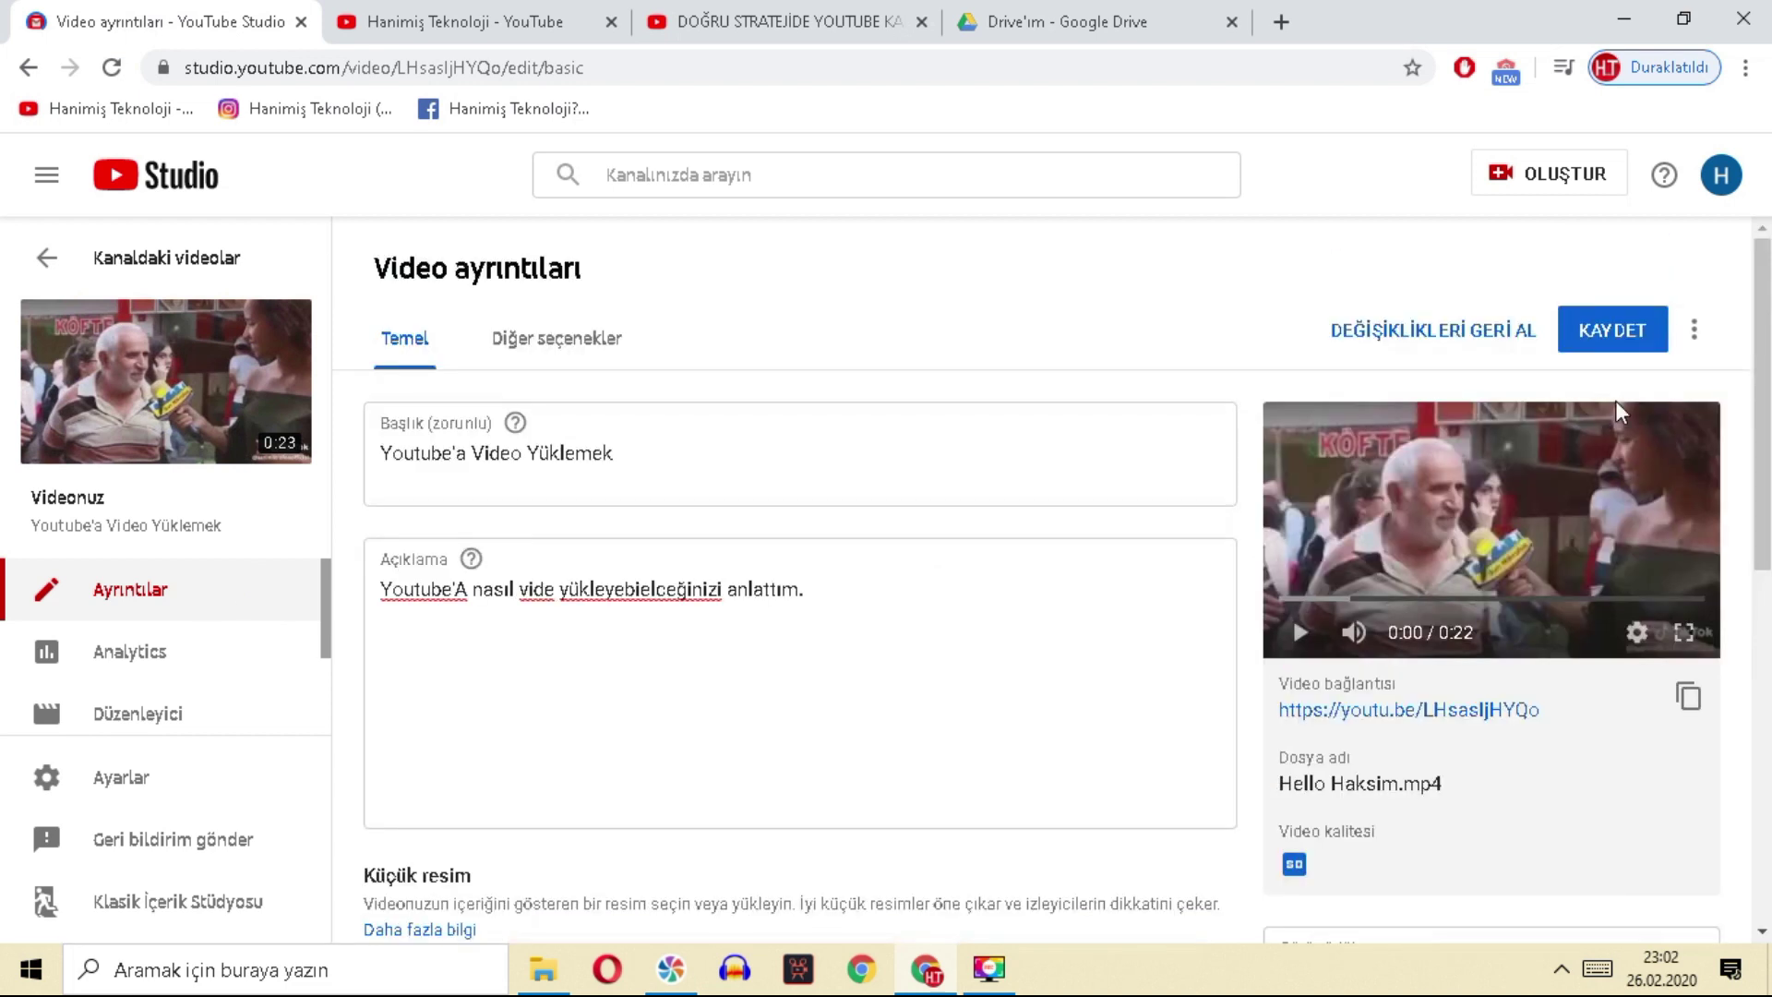
left_click(1639, 328)
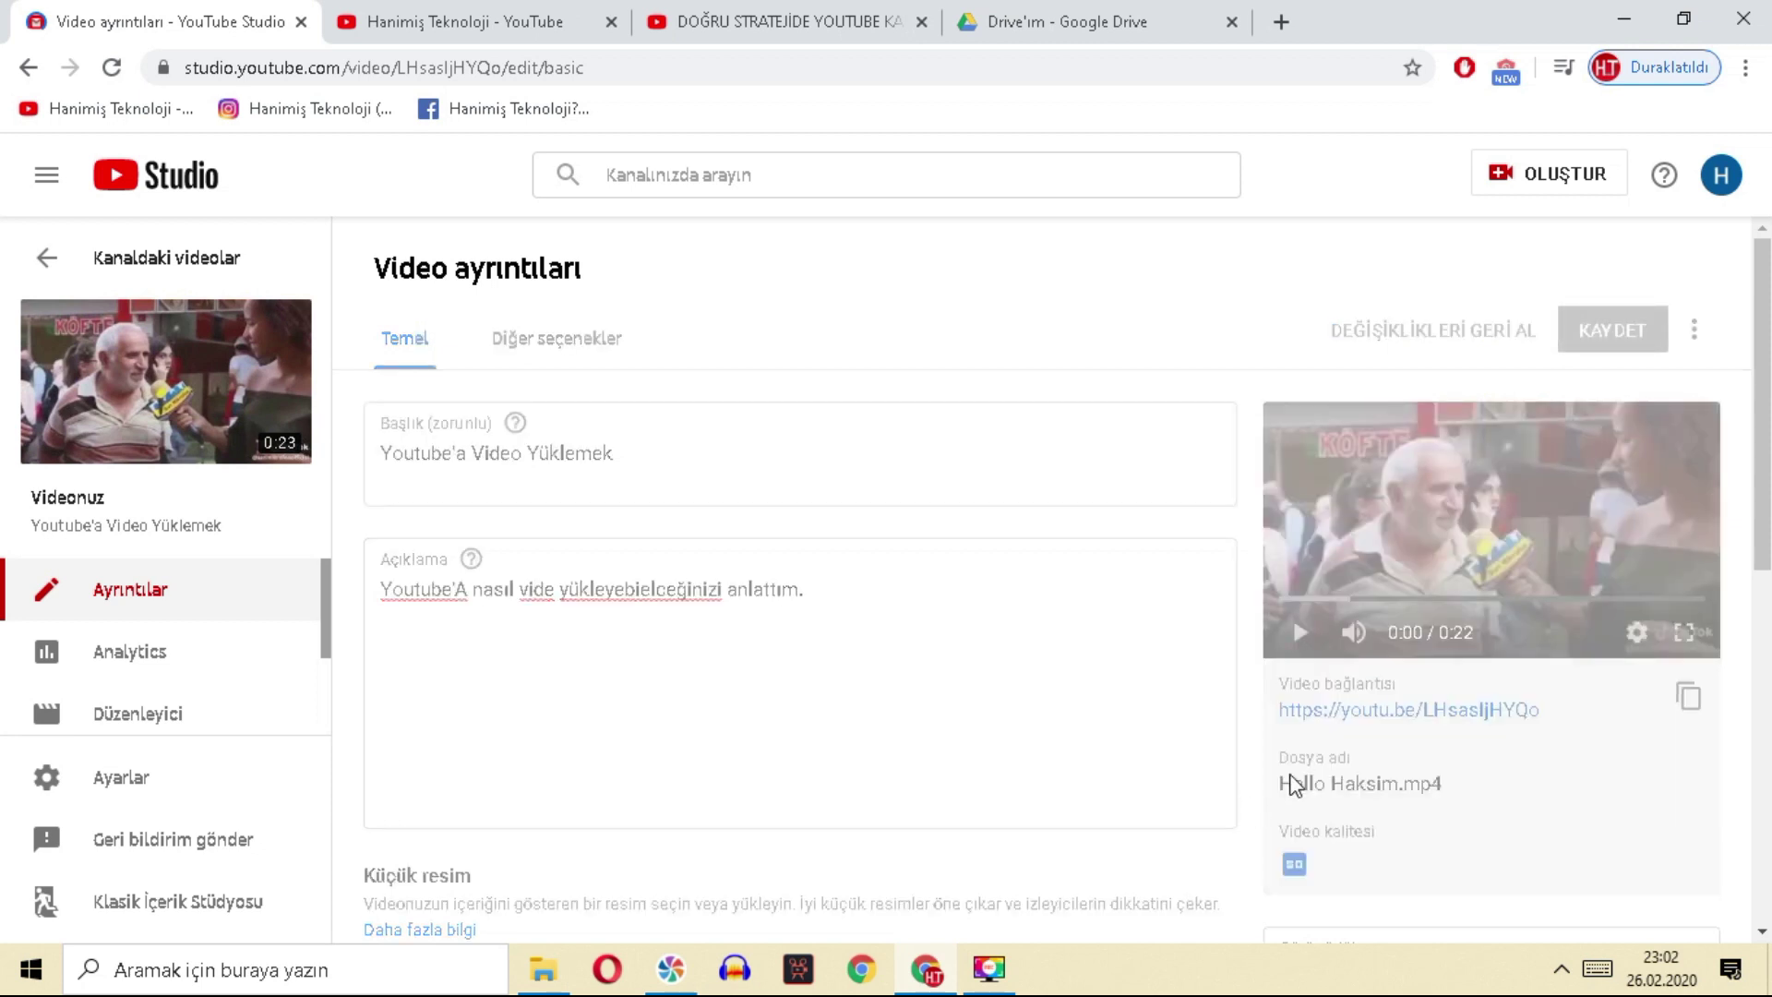
Step: Open the published video's link in a new tab and mute its playback
right_click(1400, 719)
left_click(1477, 449)
left_click(406, 21)
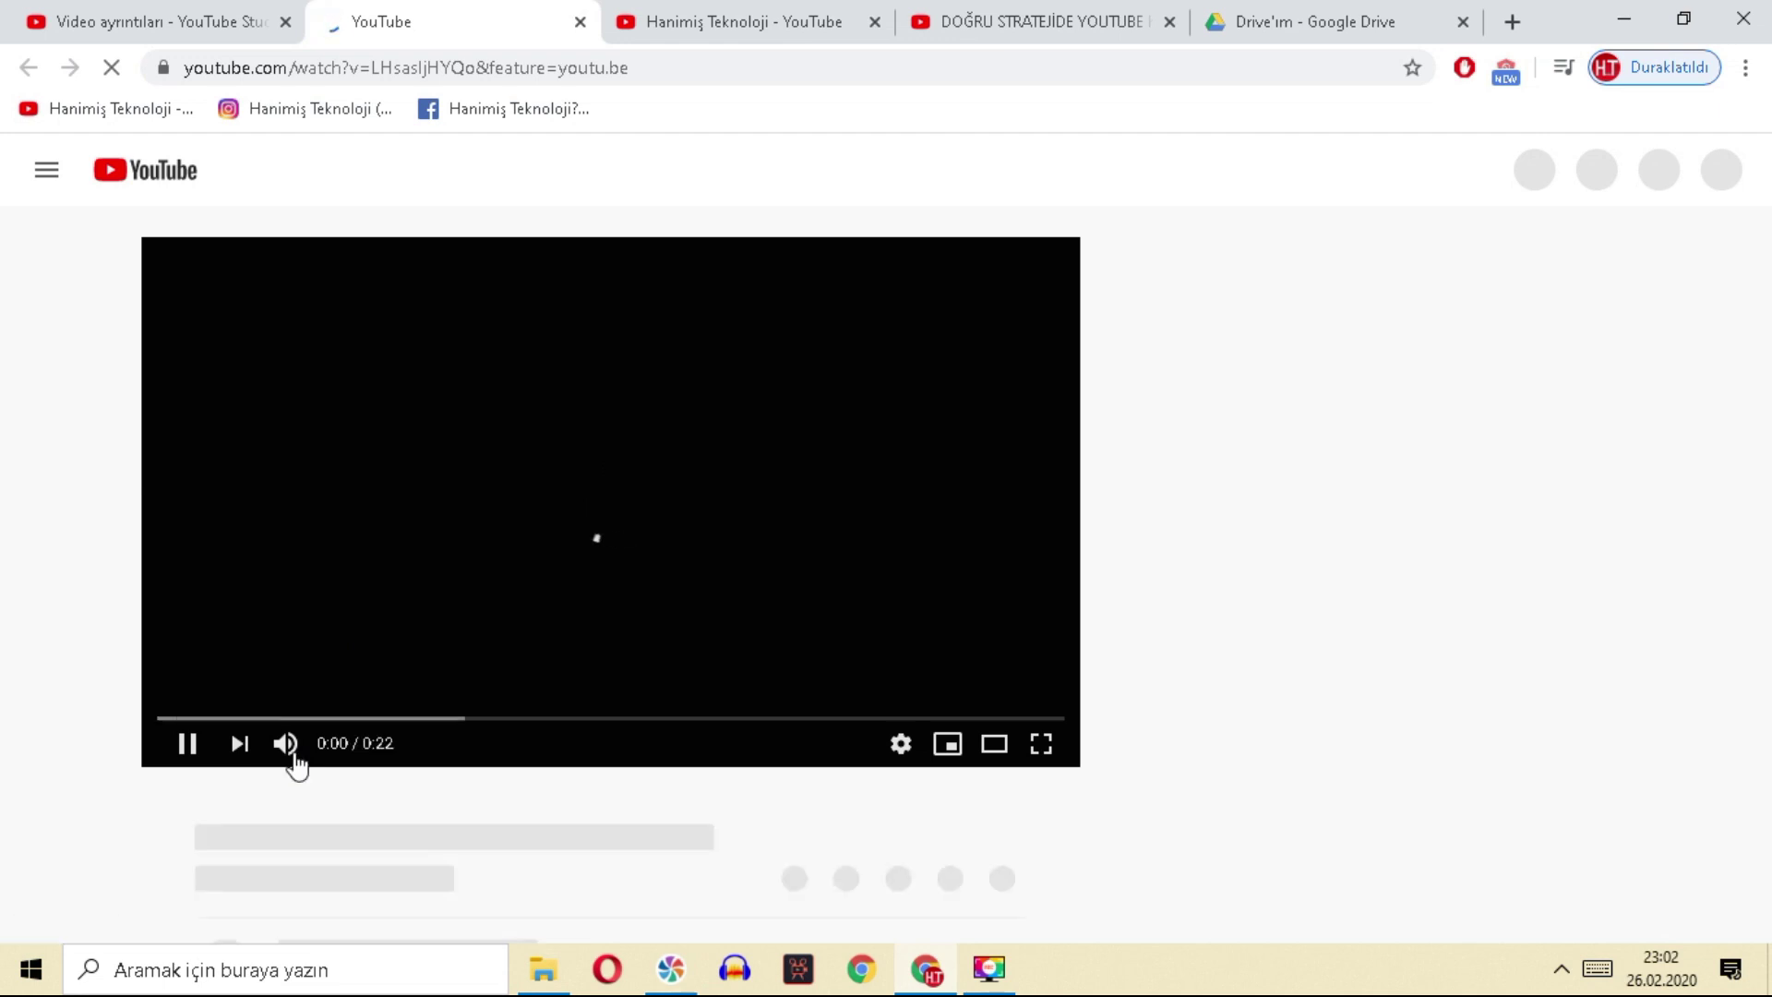
left_click(286, 744)
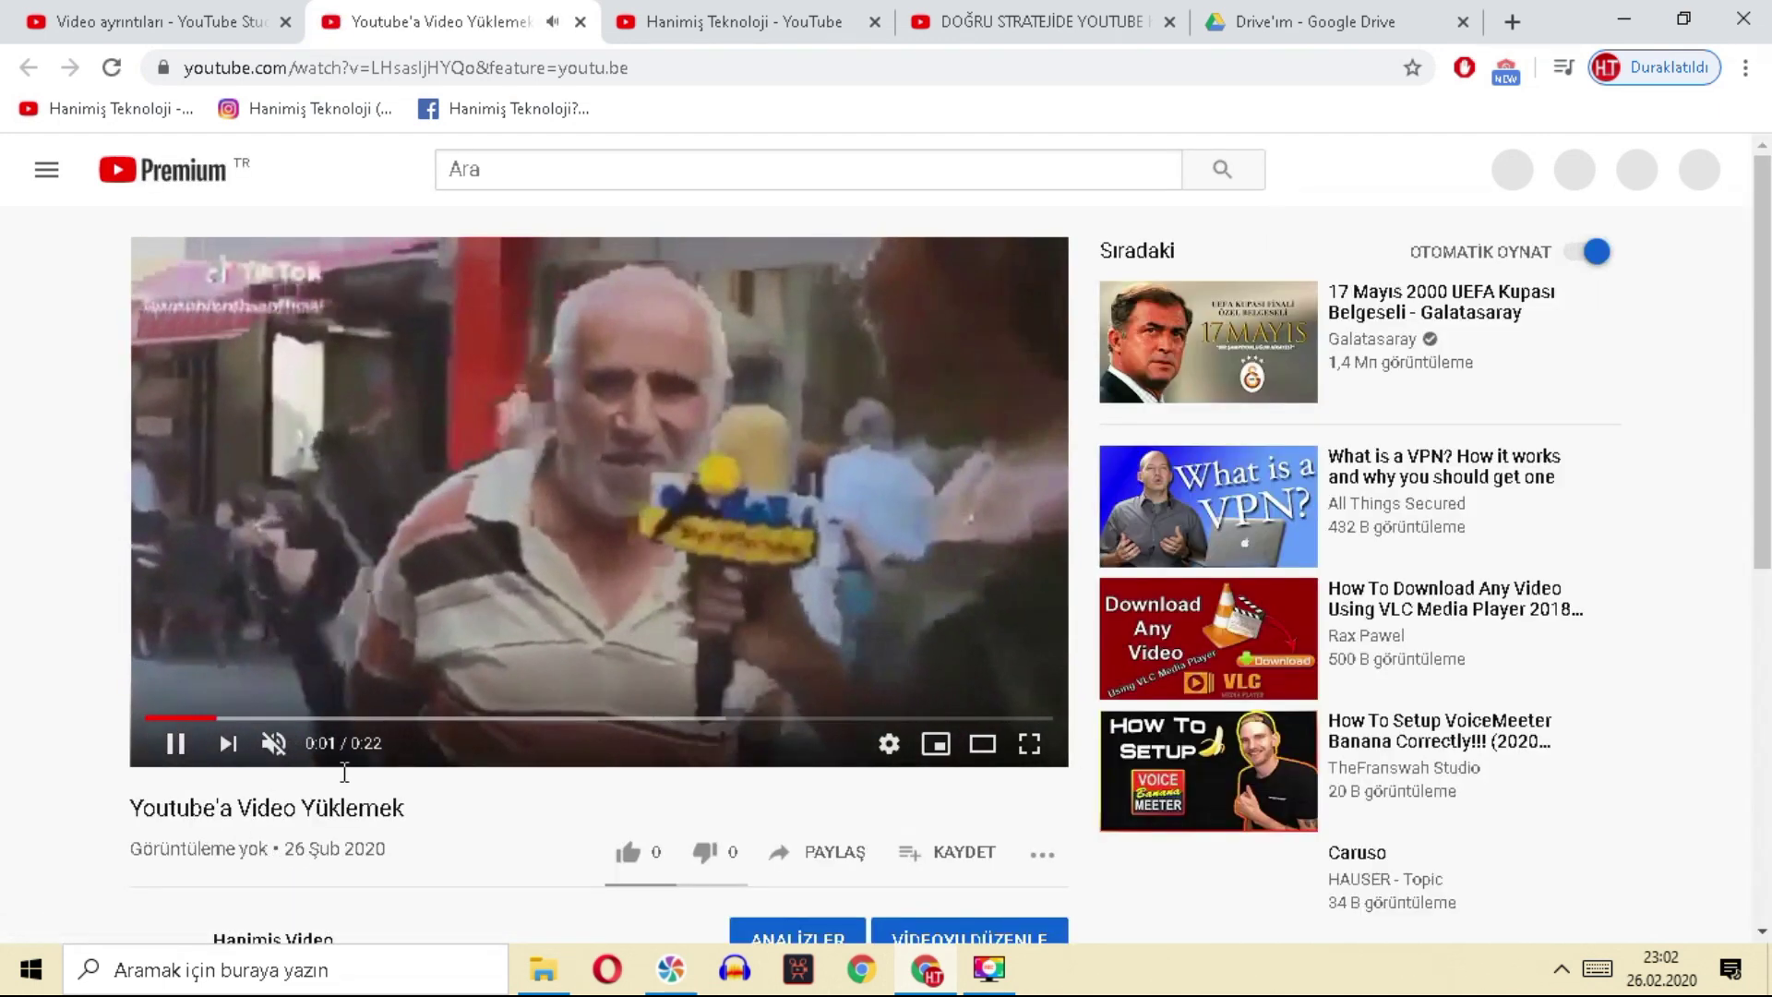
Step: Post the public comment "qwdwsddf" under the video and look it over on the watch page
scroll(271, 593, "down", 4)
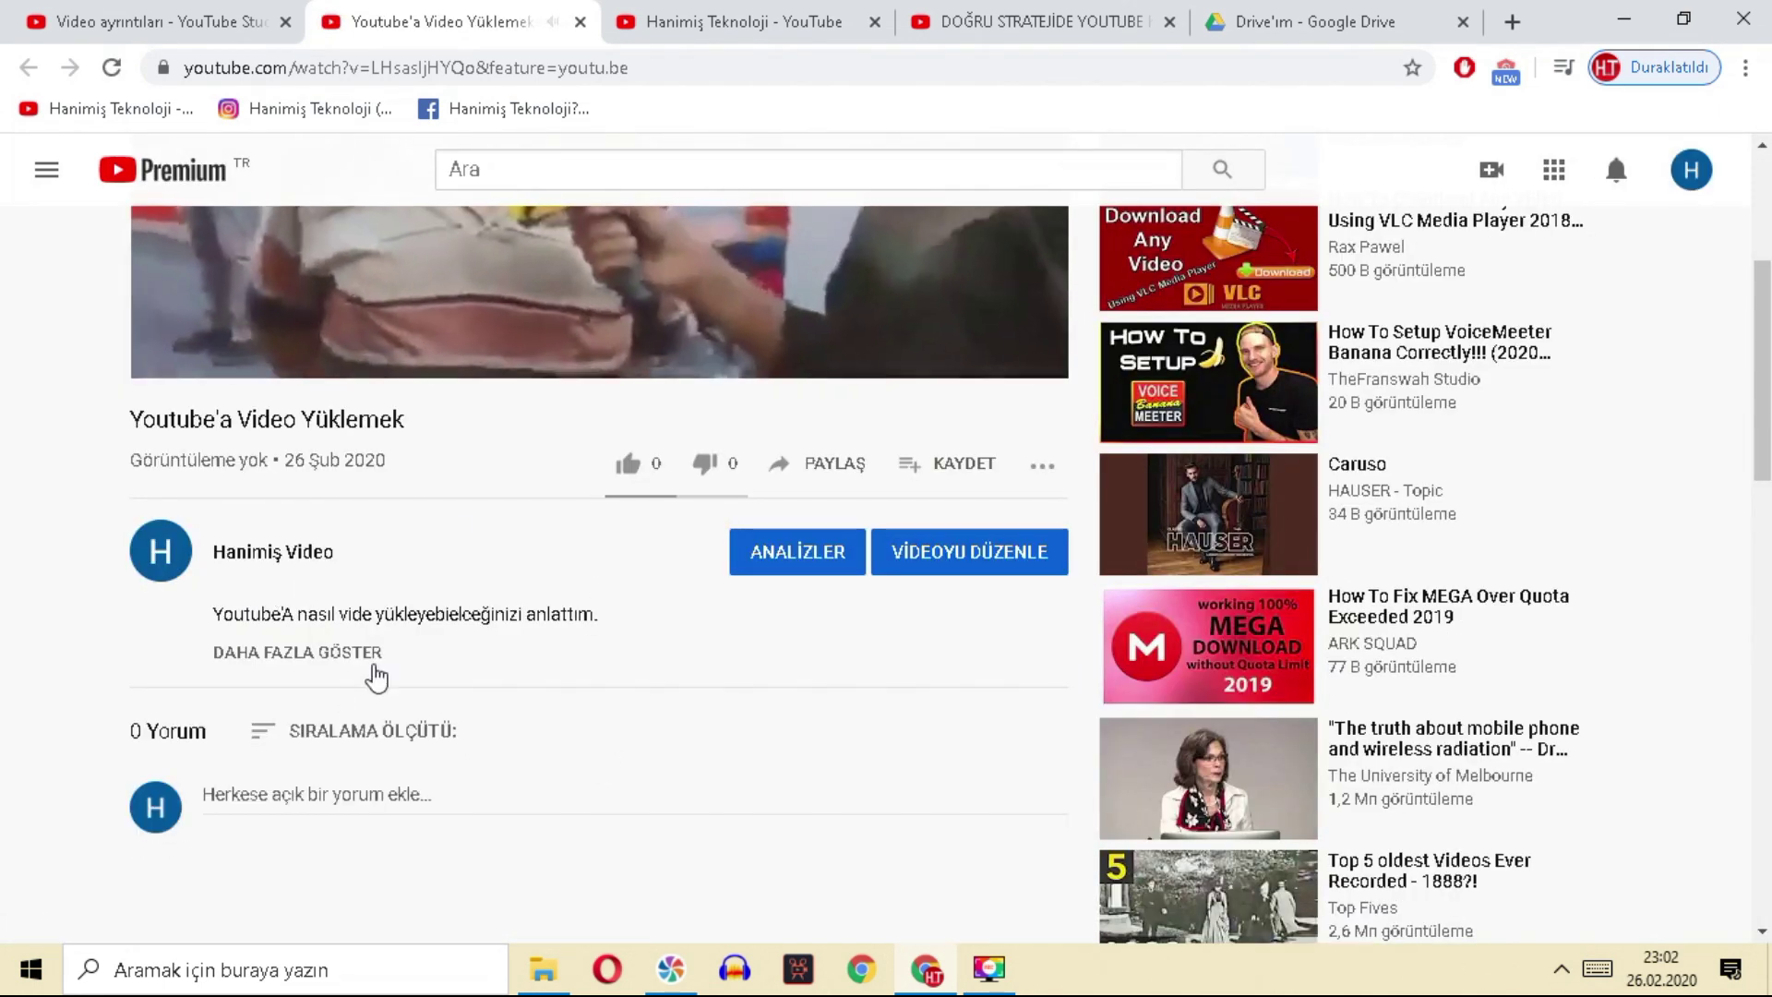
left_click(337, 796)
type("qwdvnd")
left_click(1020, 843)
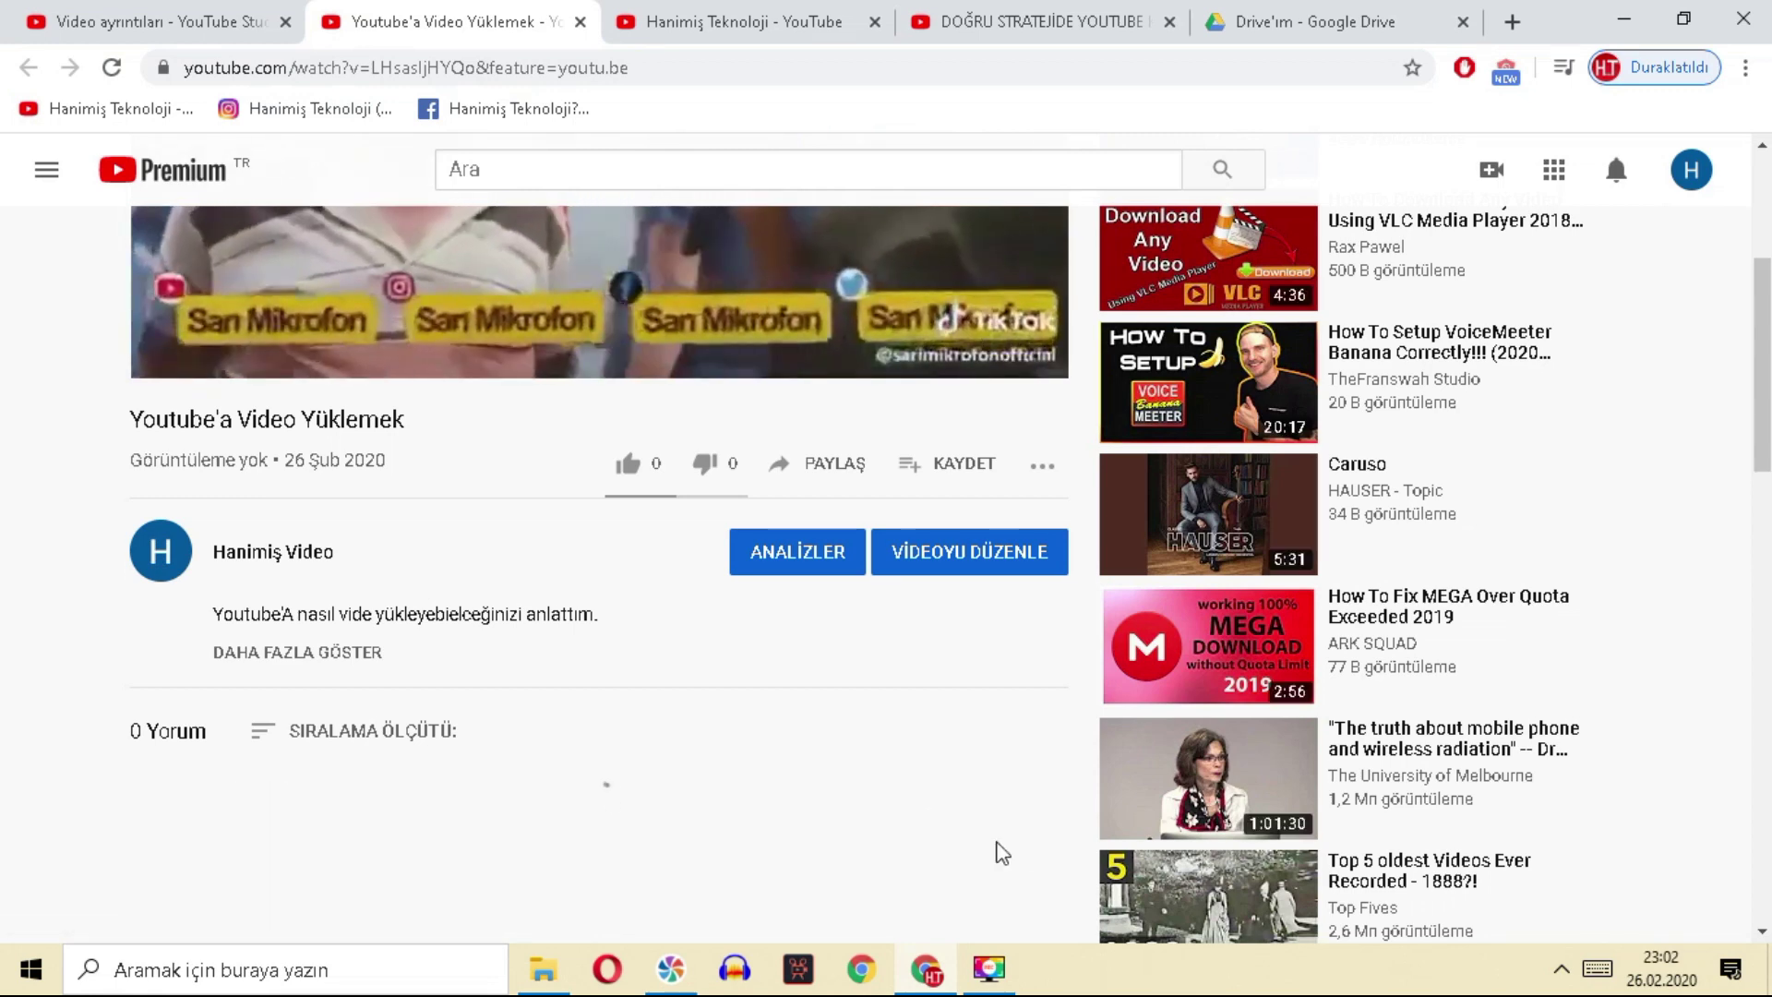
scroll(412, 878, "down", 3)
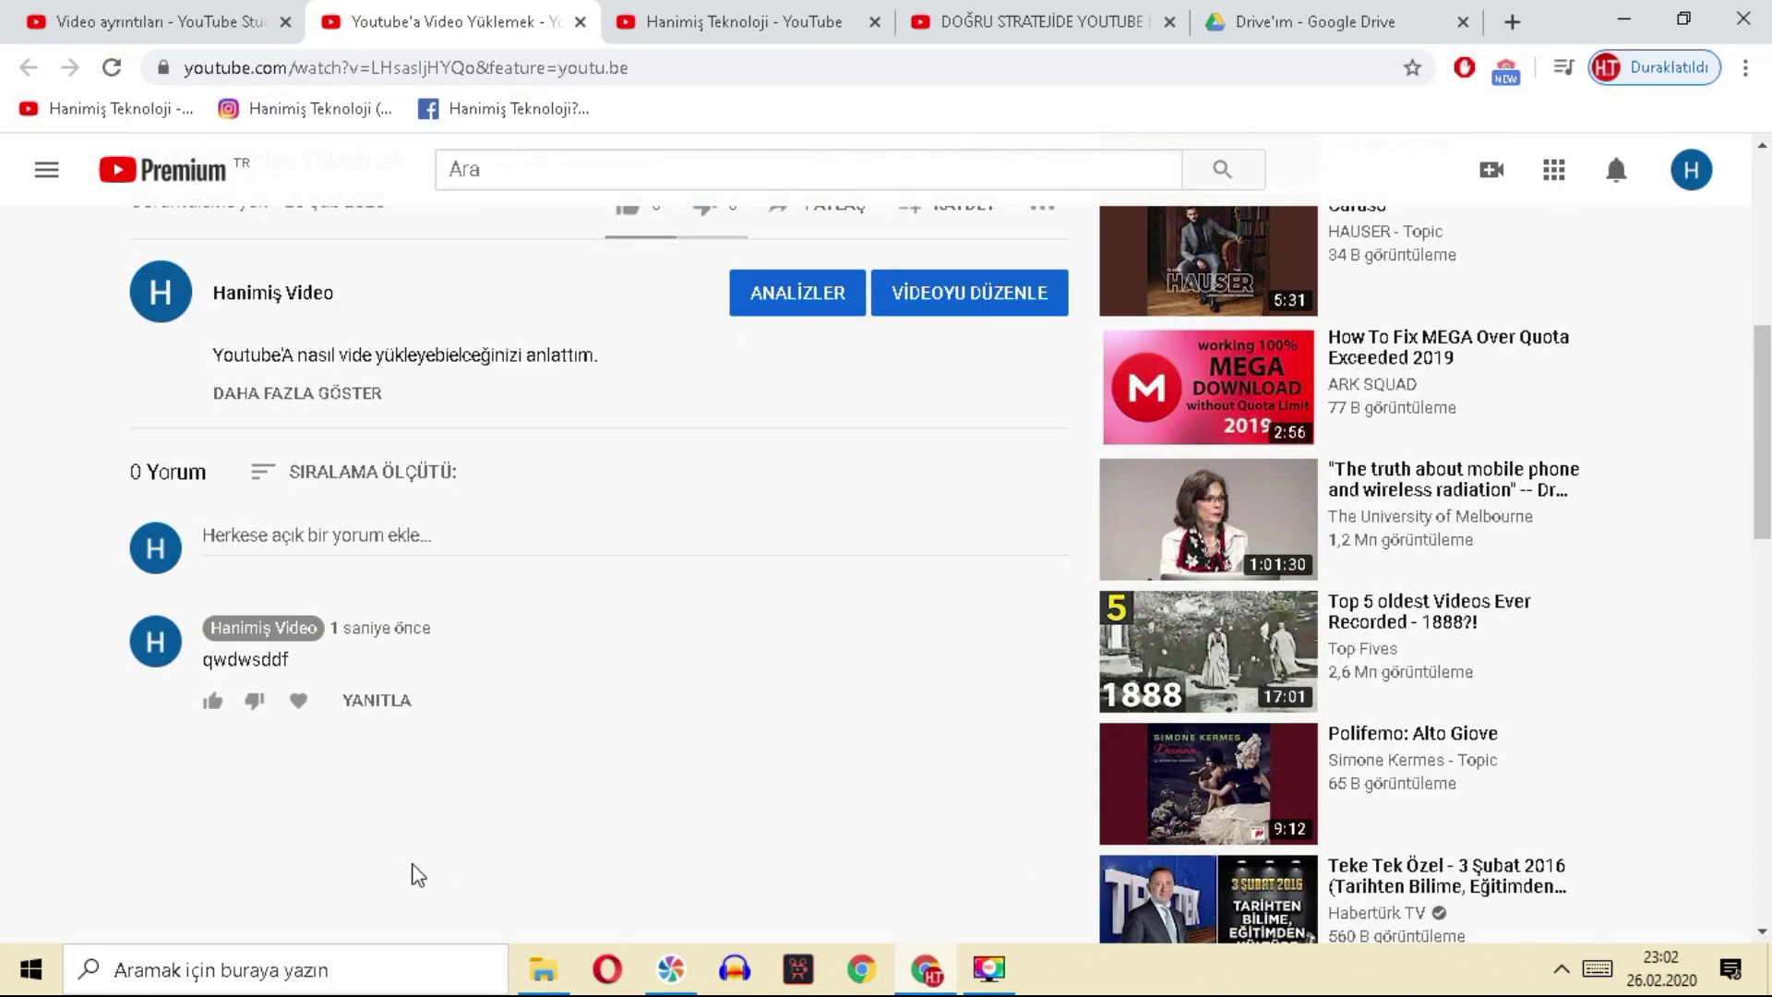
scroll(621, 544, "up", 7)
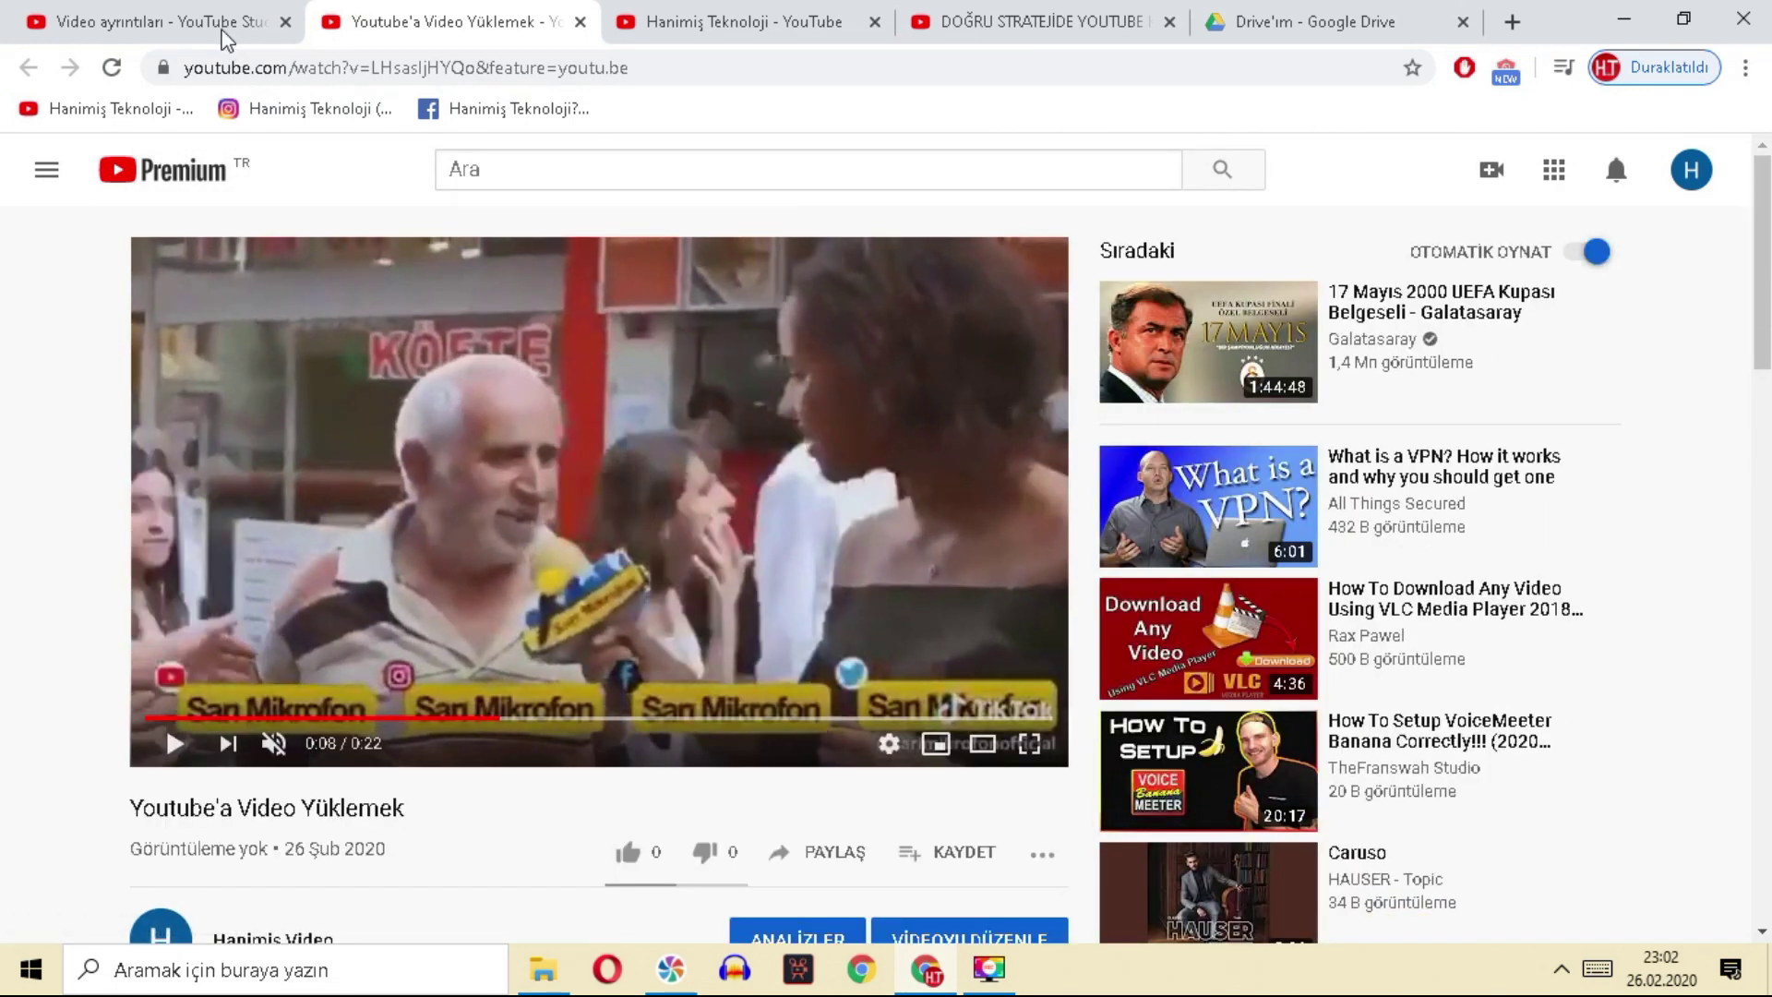
Step: Switch to Google Drive, download Hello Haksim.mp4, and return to the video's details in YouTube Studio
left_click(178, 13)
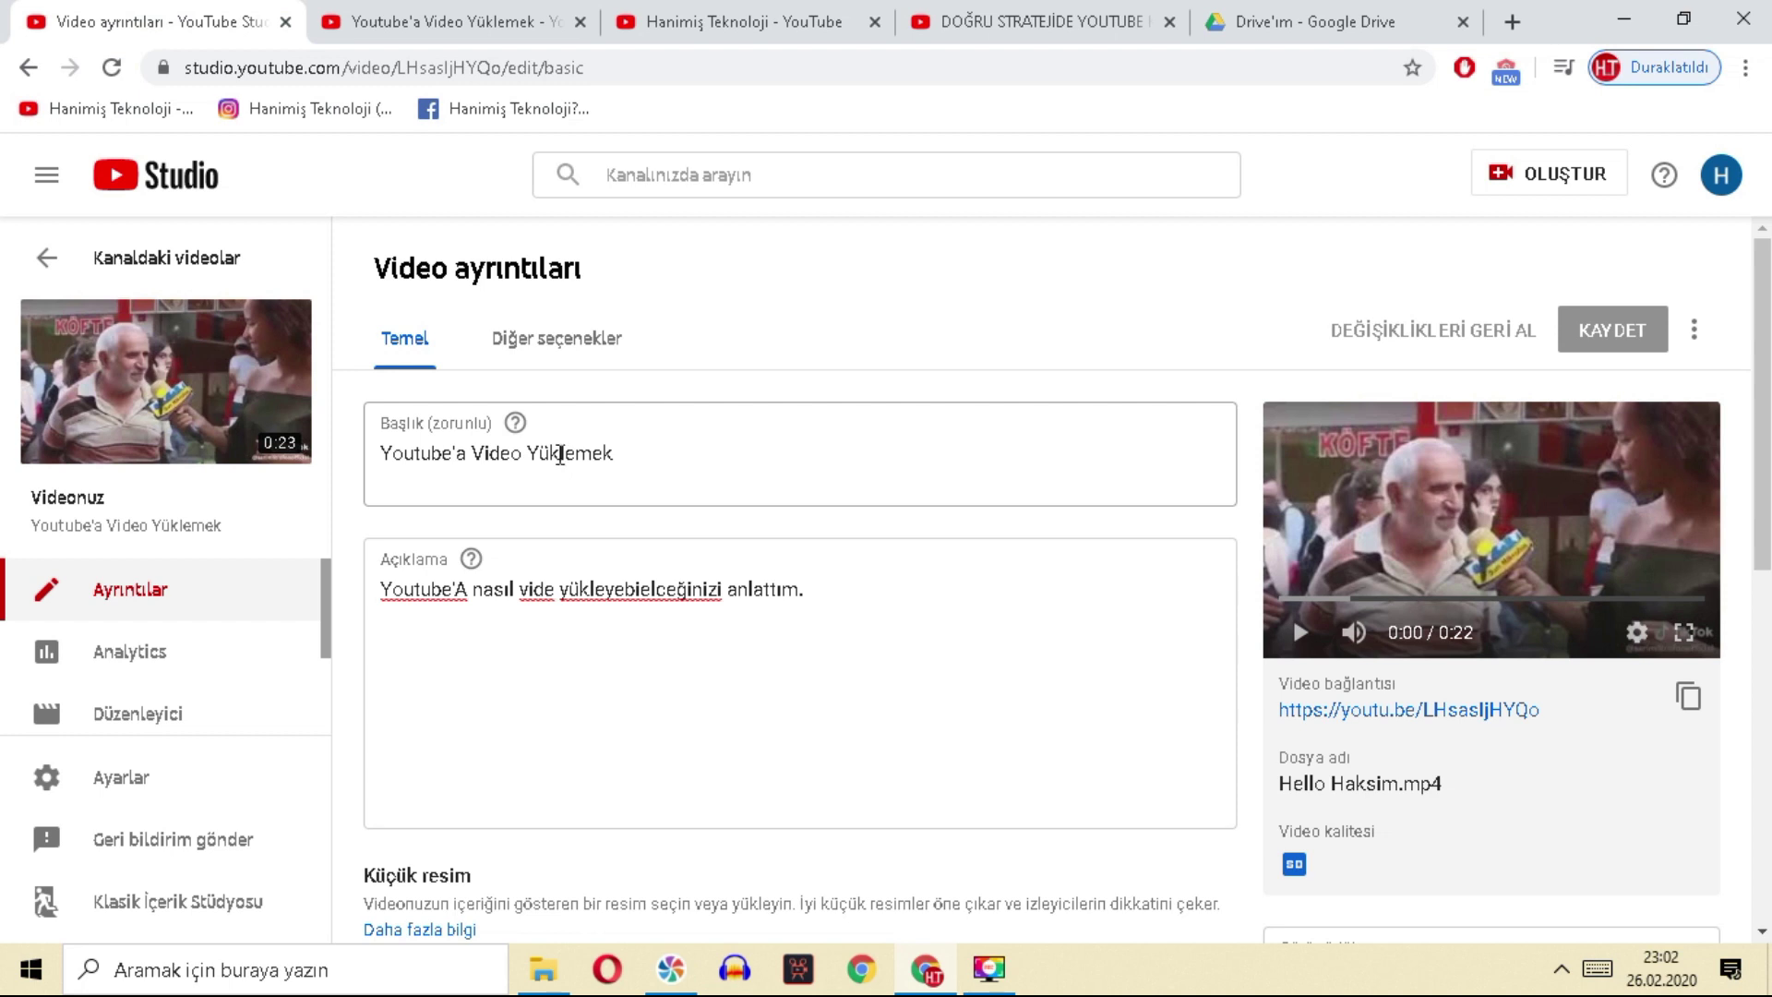
left_click(1277, 18)
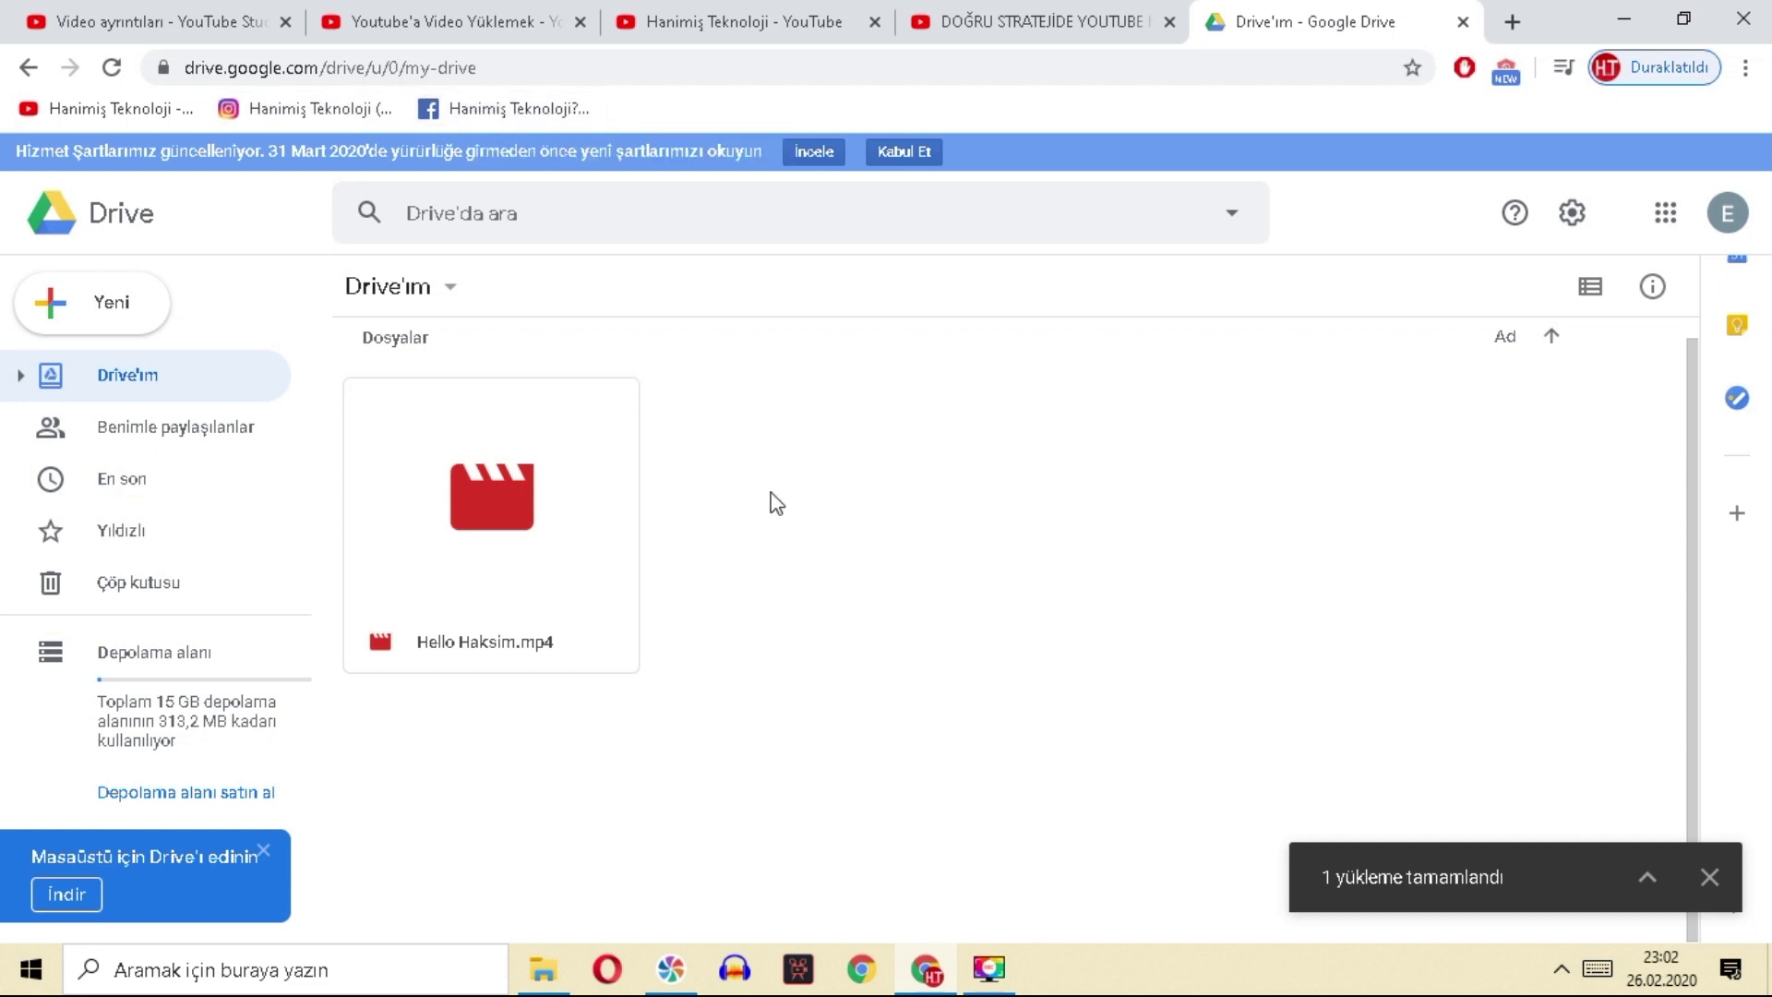
left_click(479, 482)
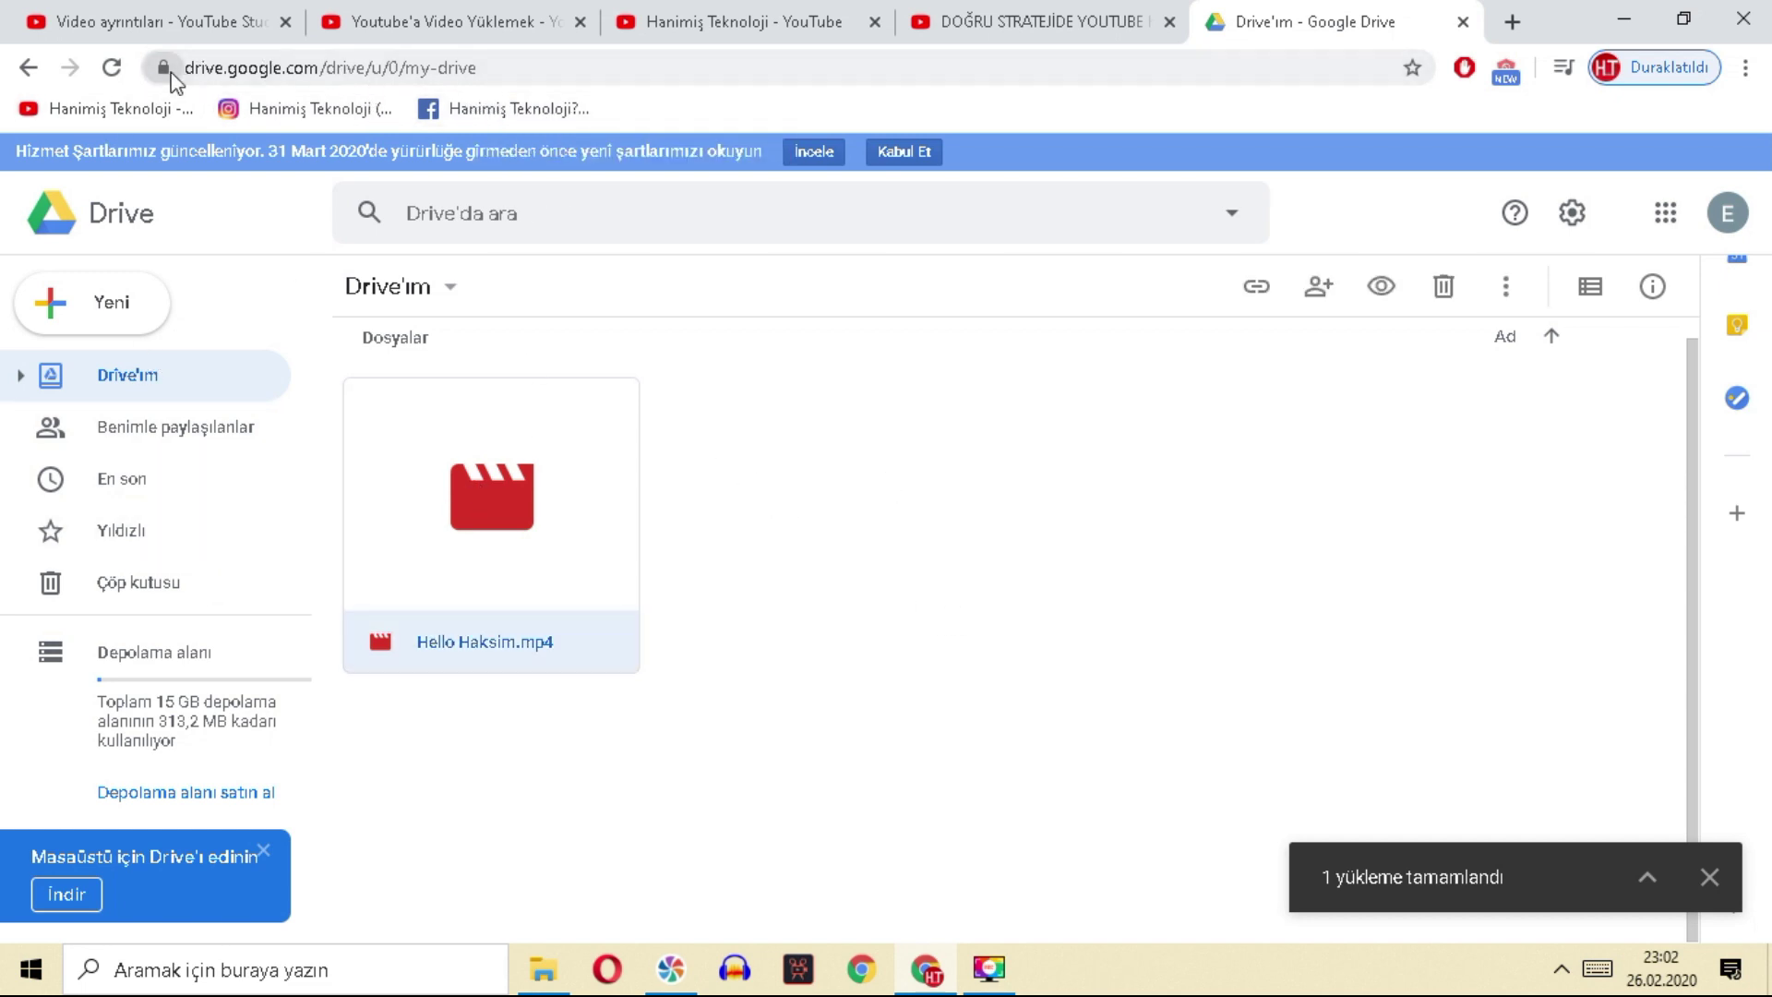
right_click(517, 495)
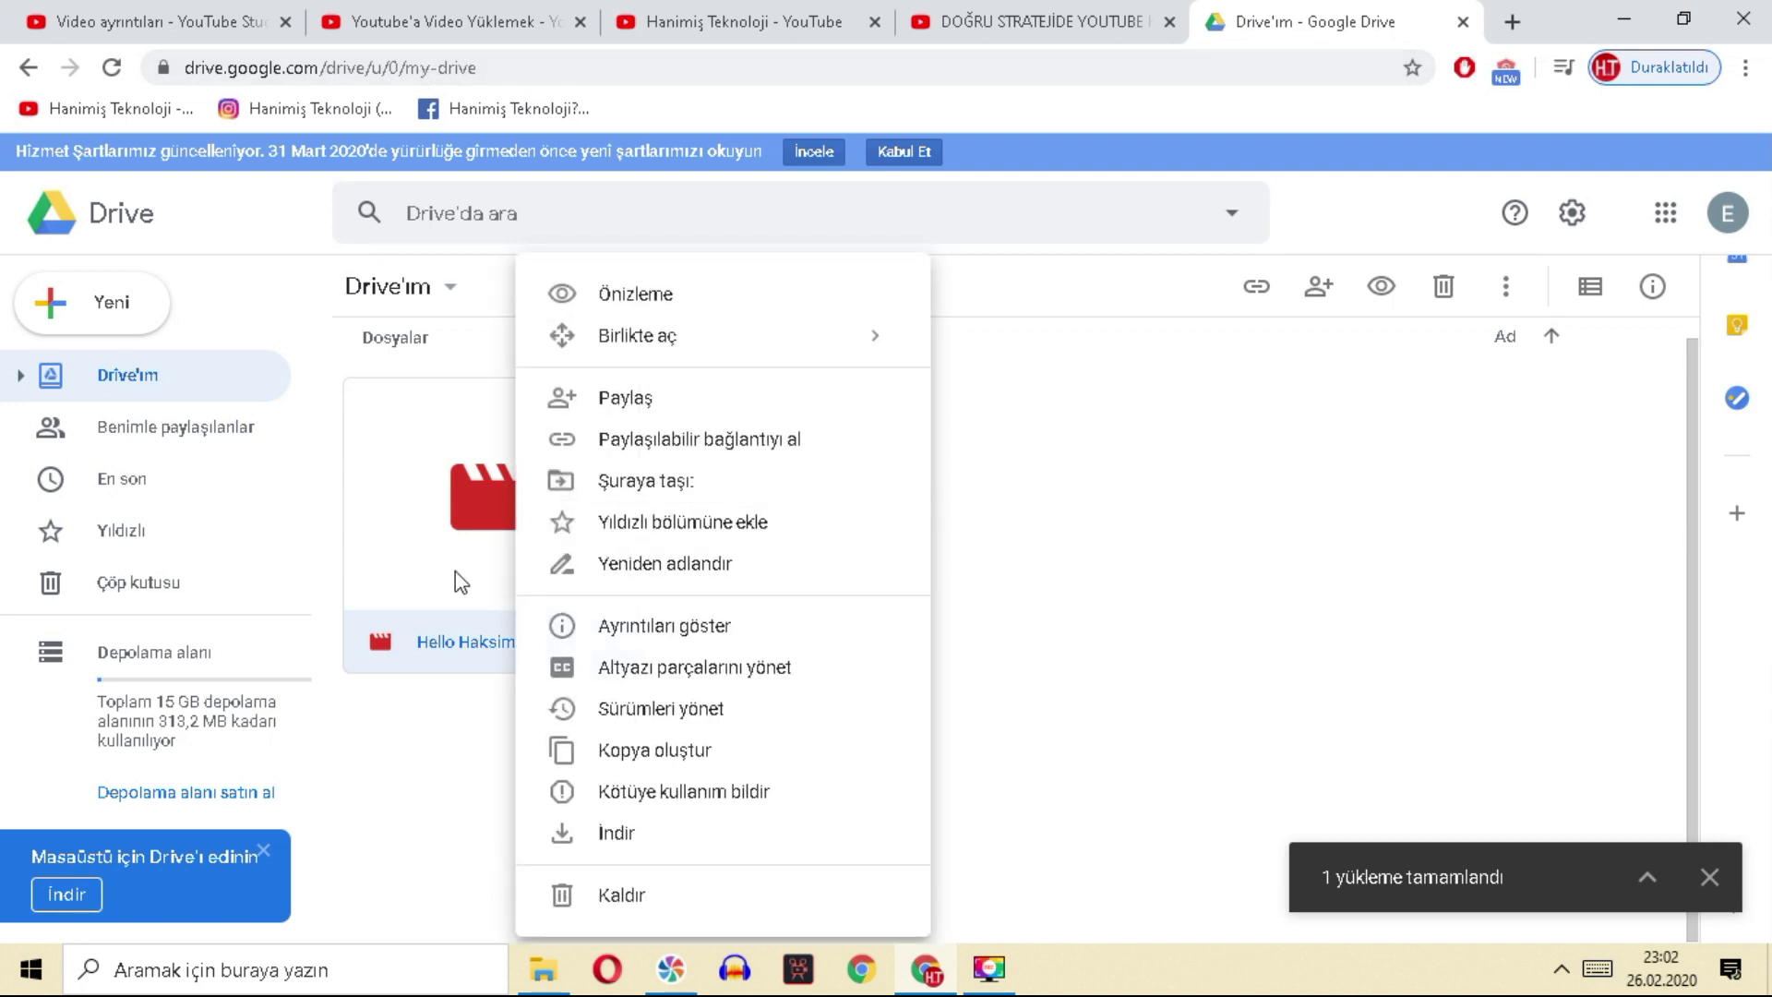
left_click(612, 831)
left_click(185, 21)
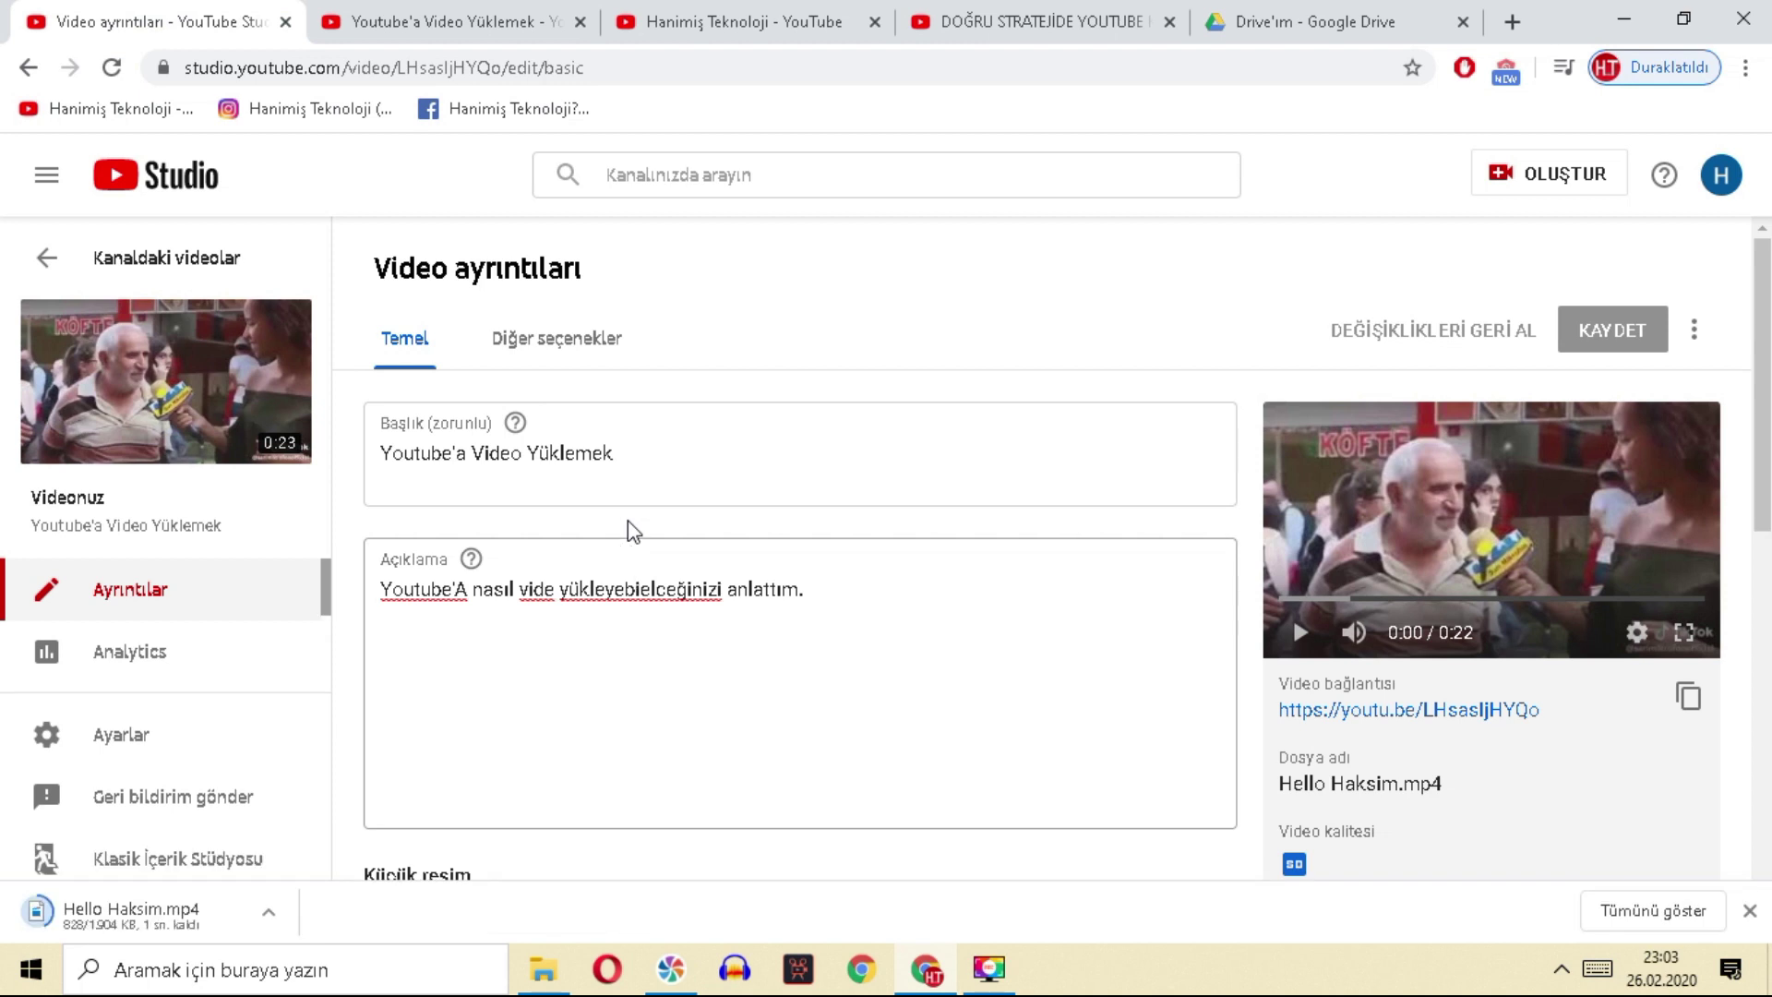
mouse_move(478, 563)
left_click(771, 641)
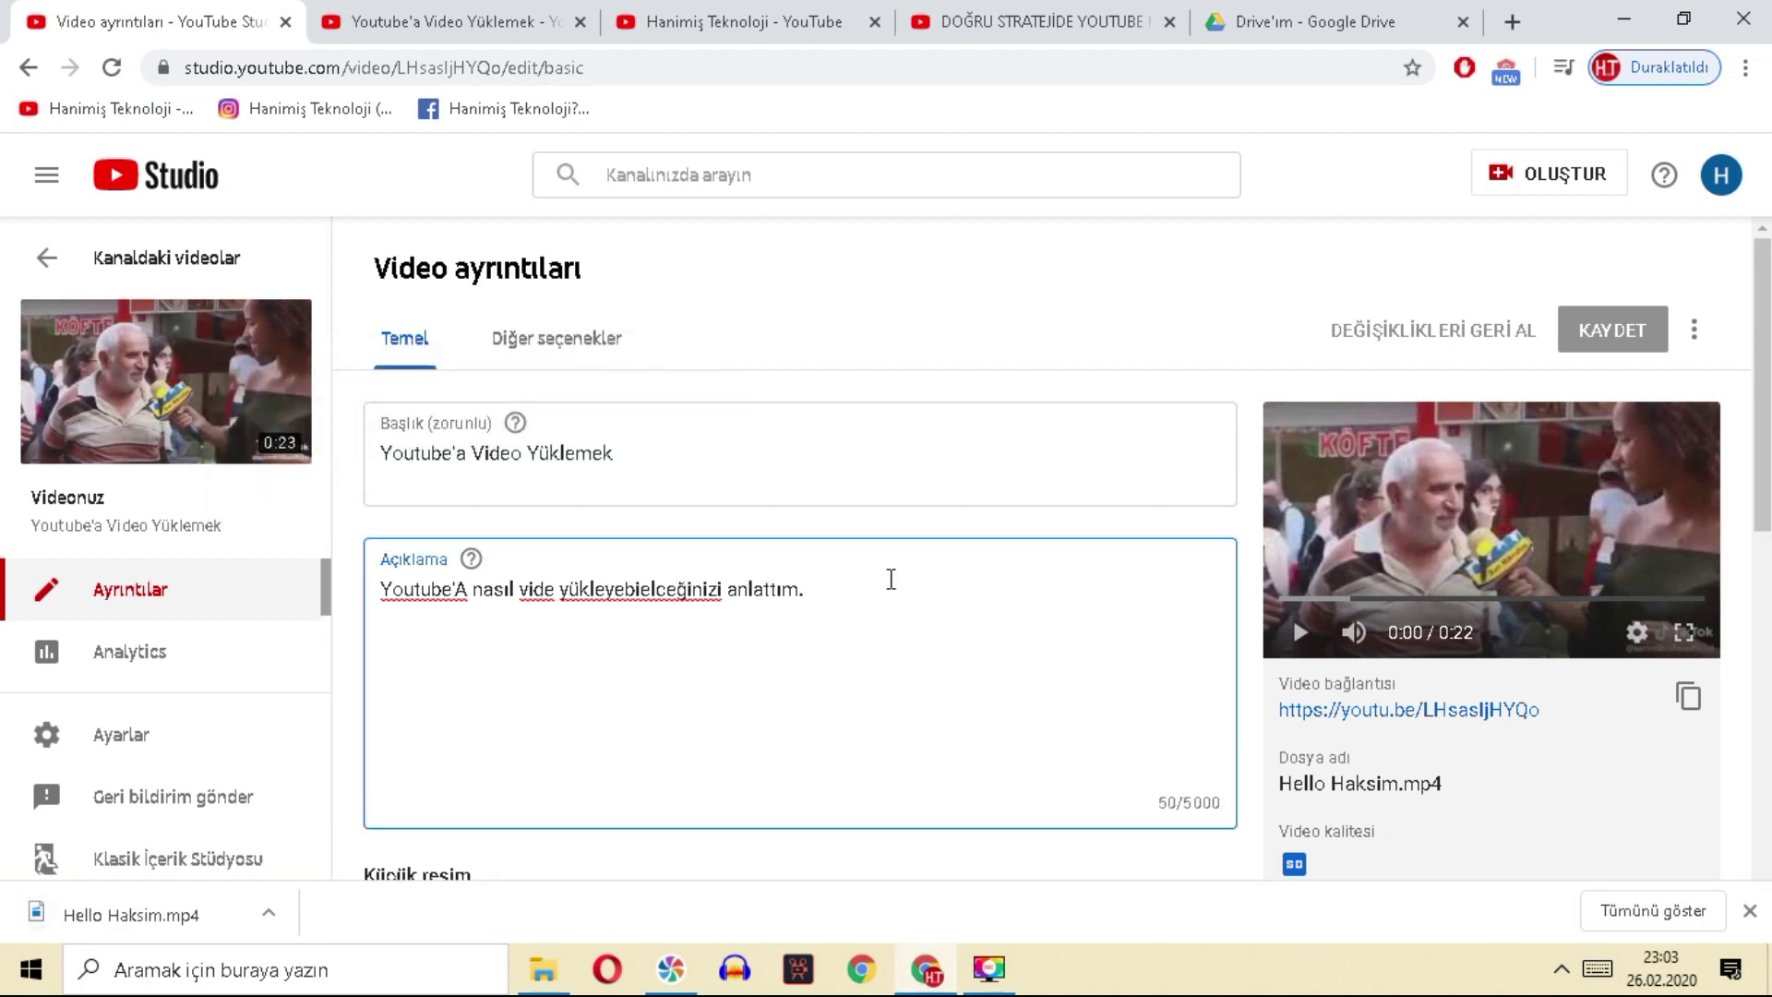
left_click(724, 458)
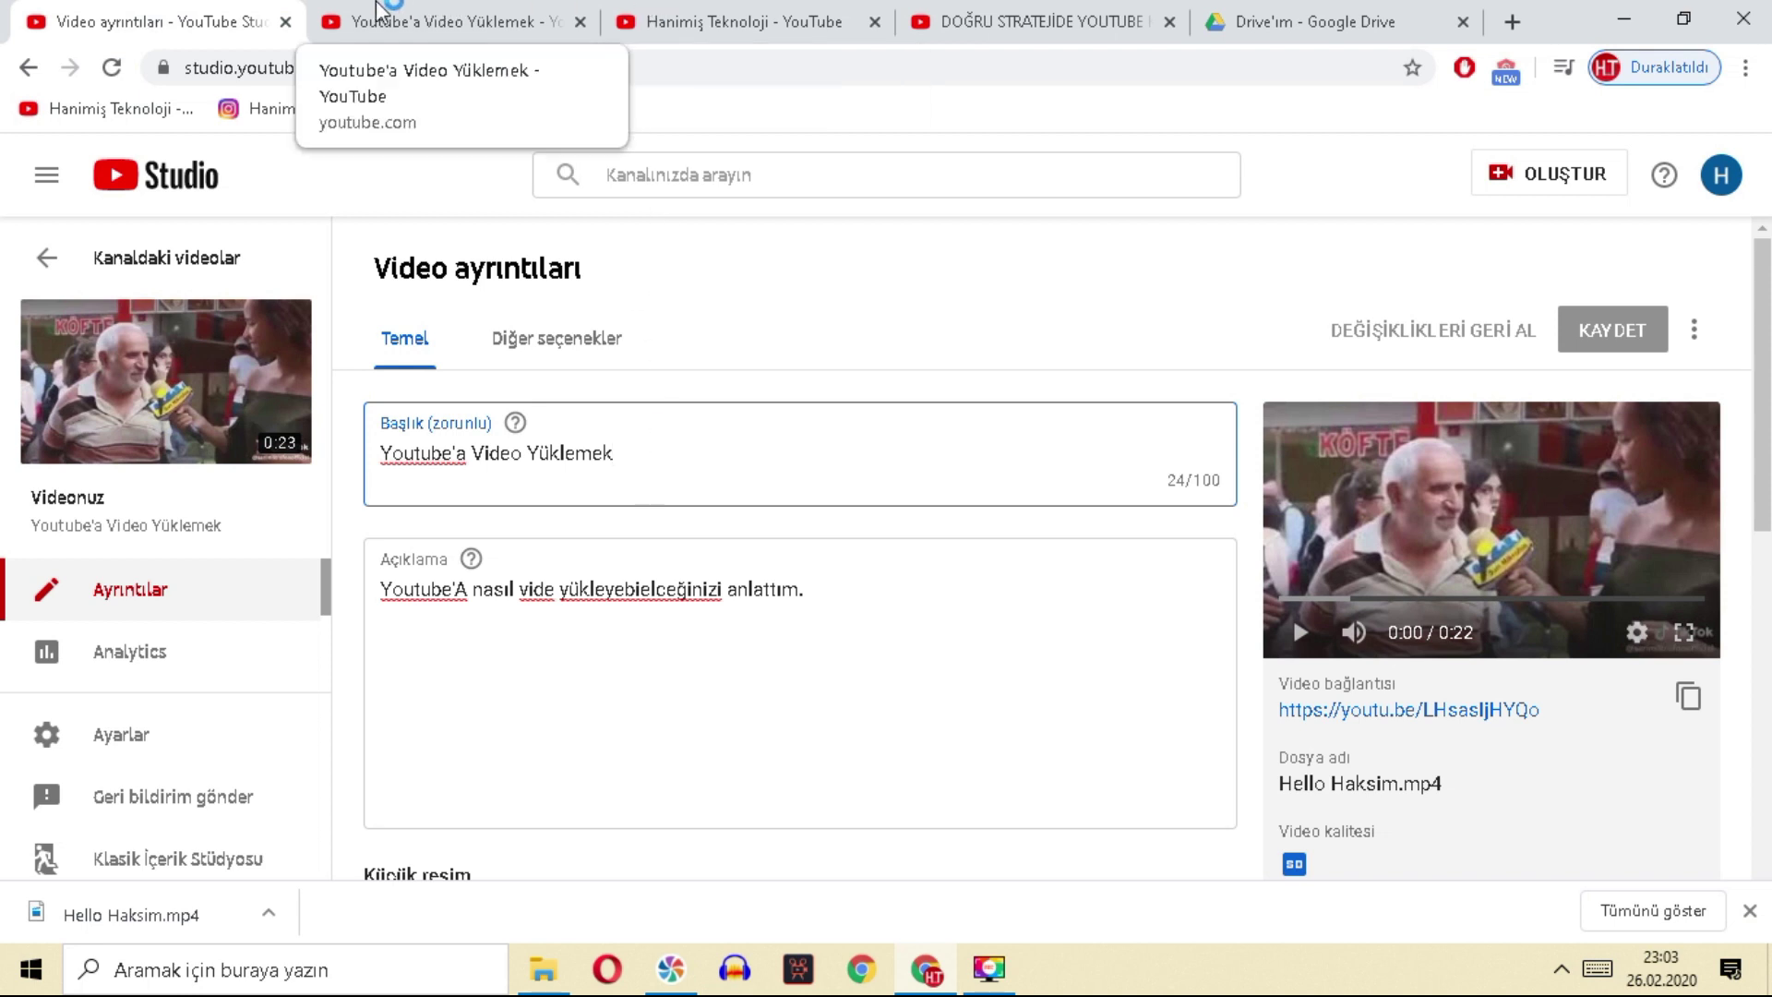
left_click(1723, 180)
left_click(997, 422)
left_click(118, 732)
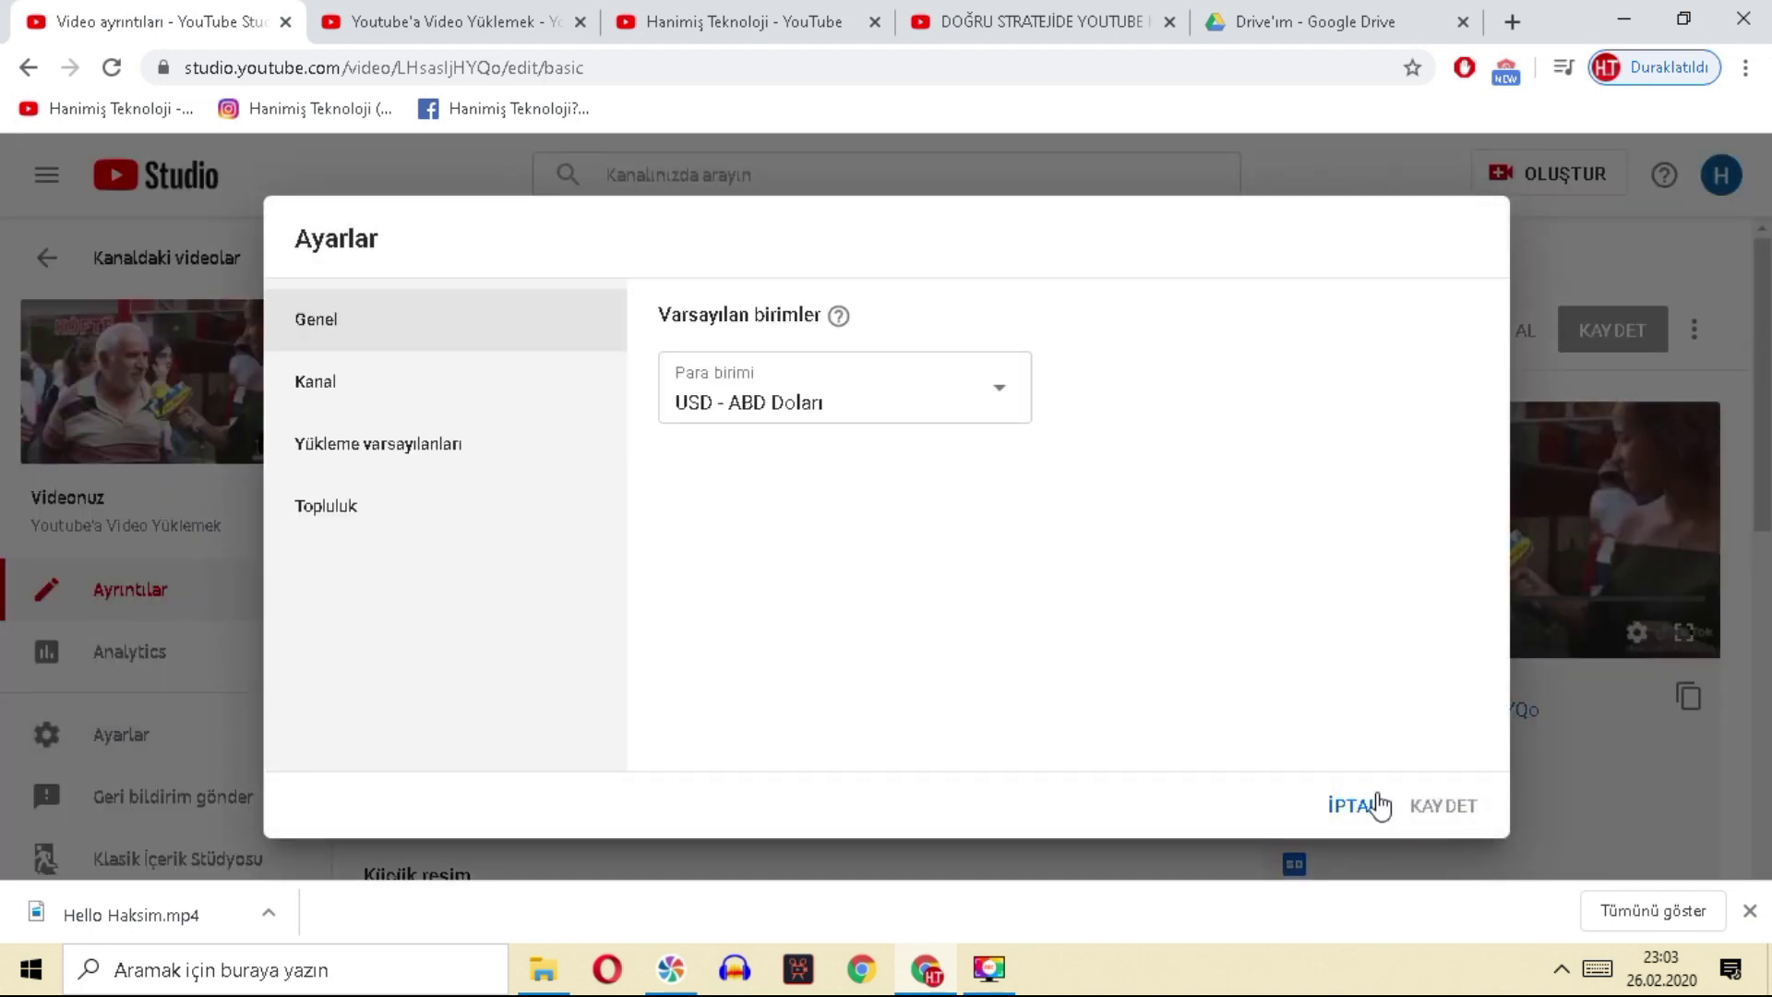
left_click(1353, 805)
scroll(191, 649, "down", 2)
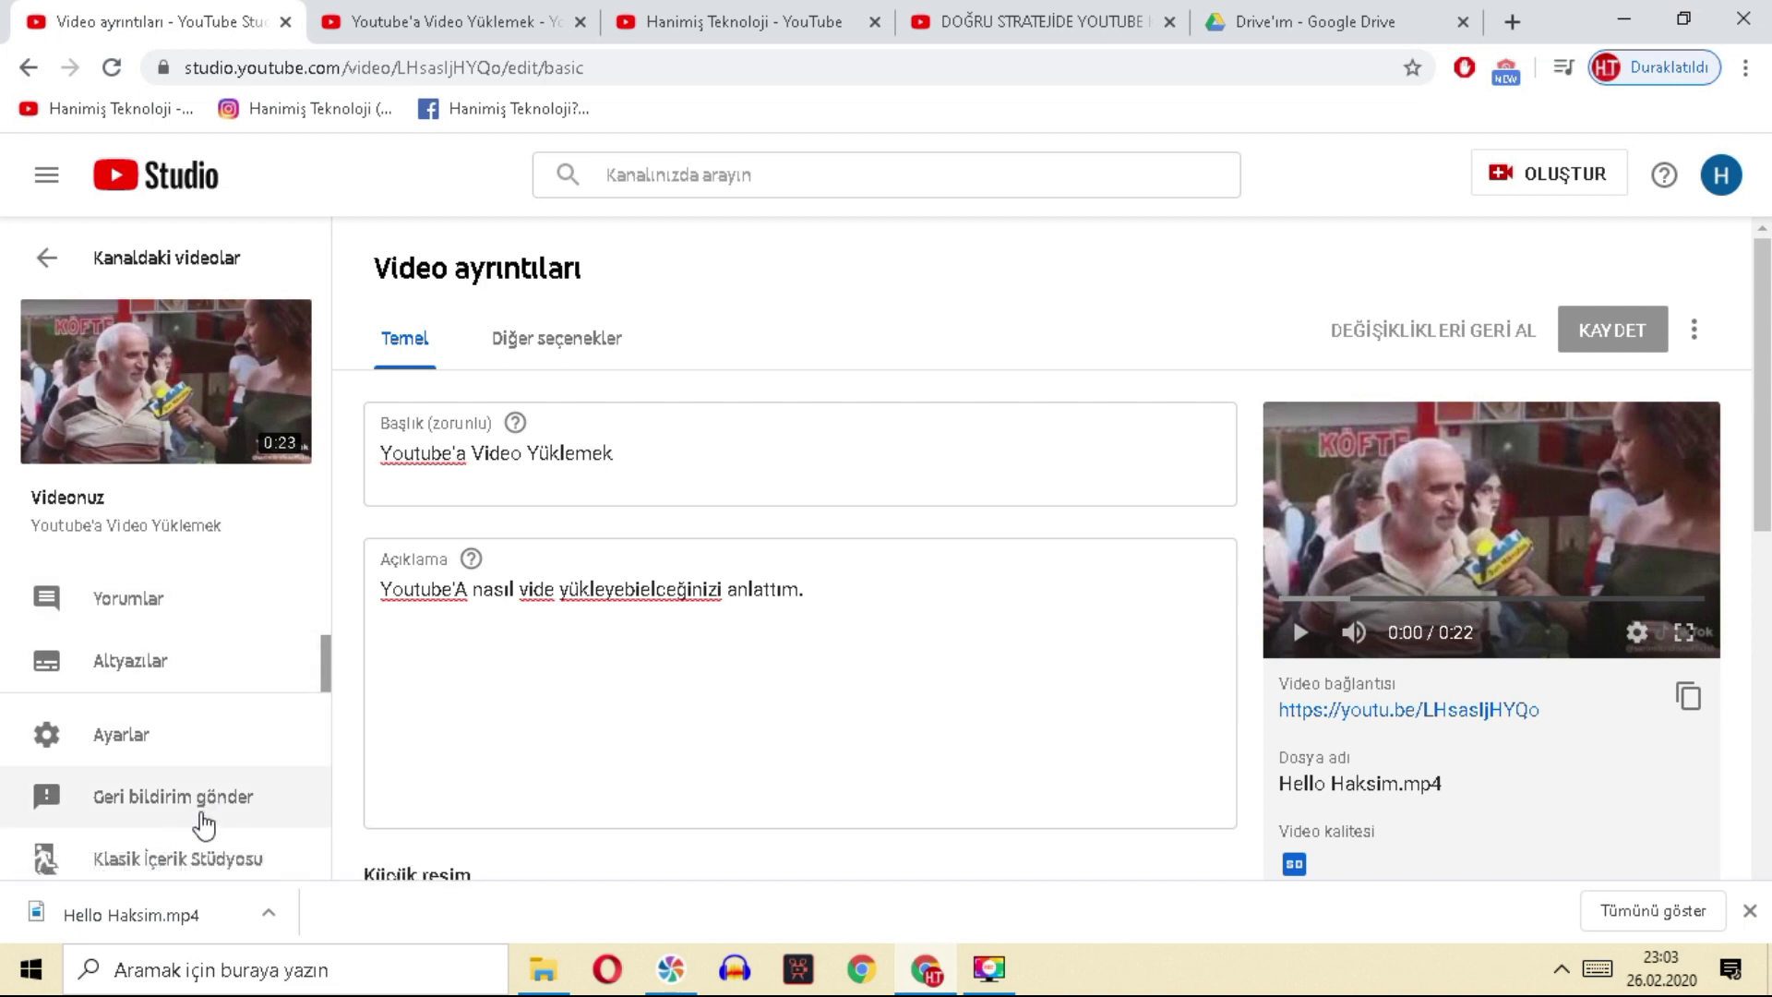
scroll(205, 651, "up", 2)
Step: Return to the channel's video list and examine the channel's Para kazanma page for monetization eligibility
left_click(11, 258)
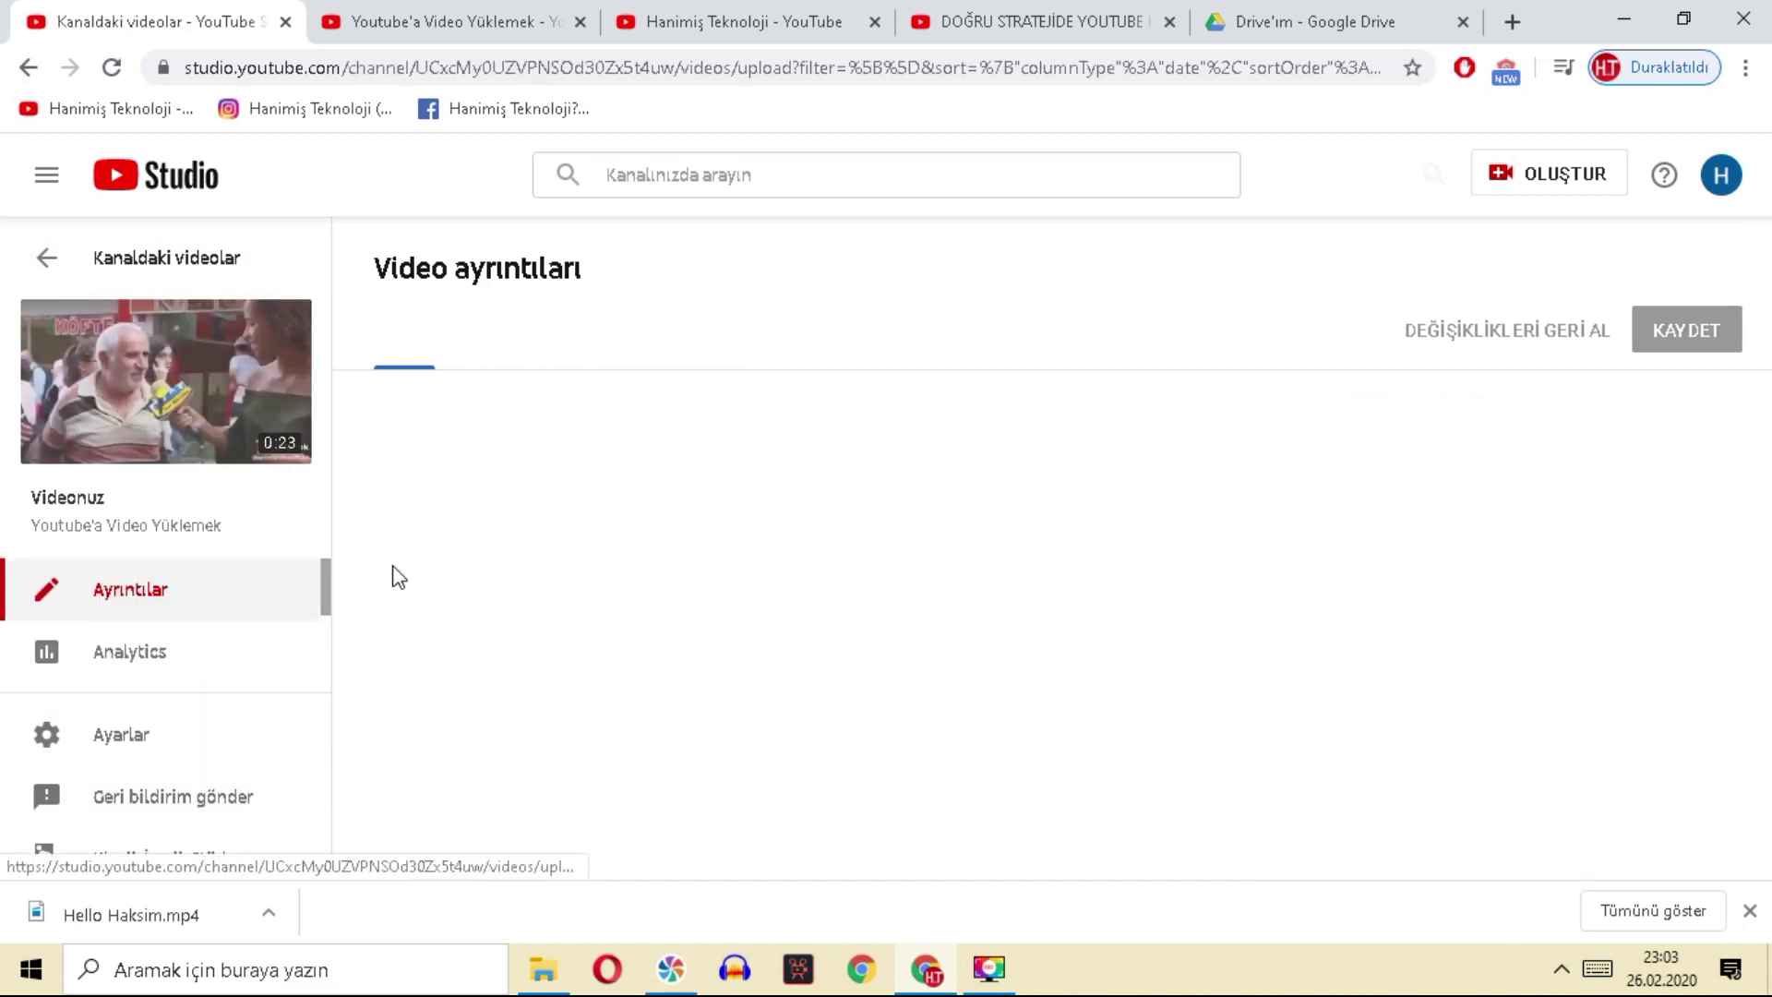
scroll(182, 621, "down", 3)
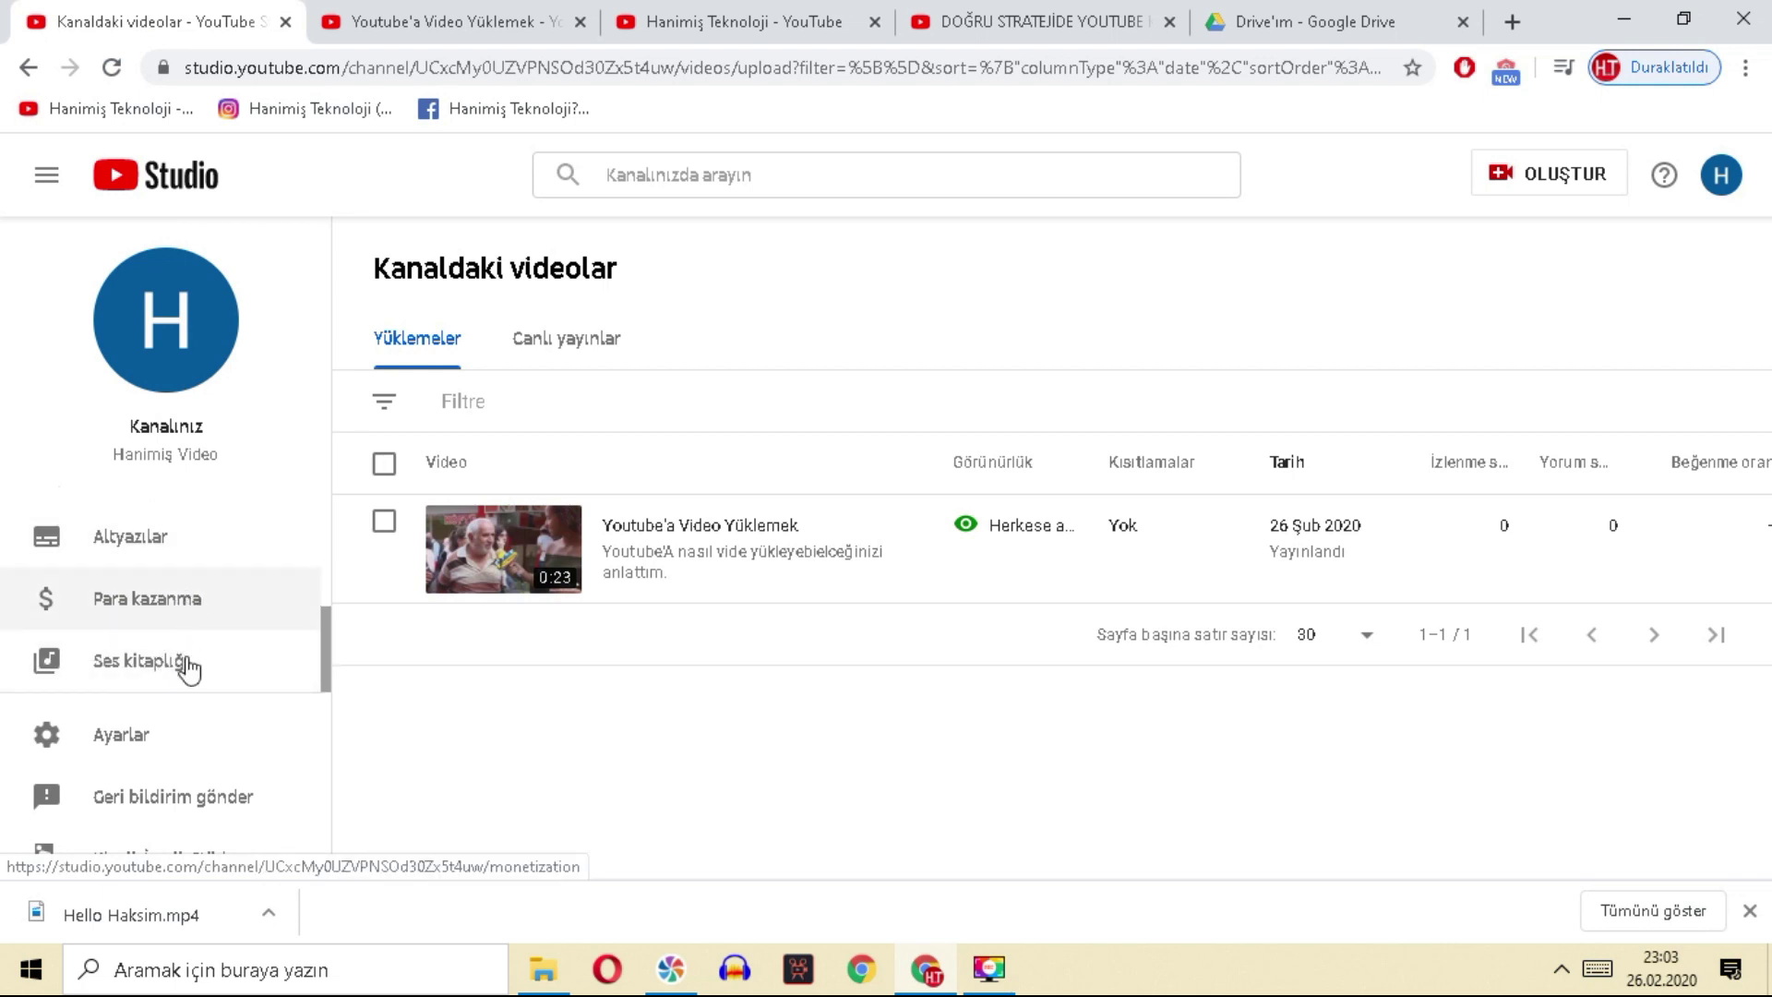
scroll(197, 614, "up", 3)
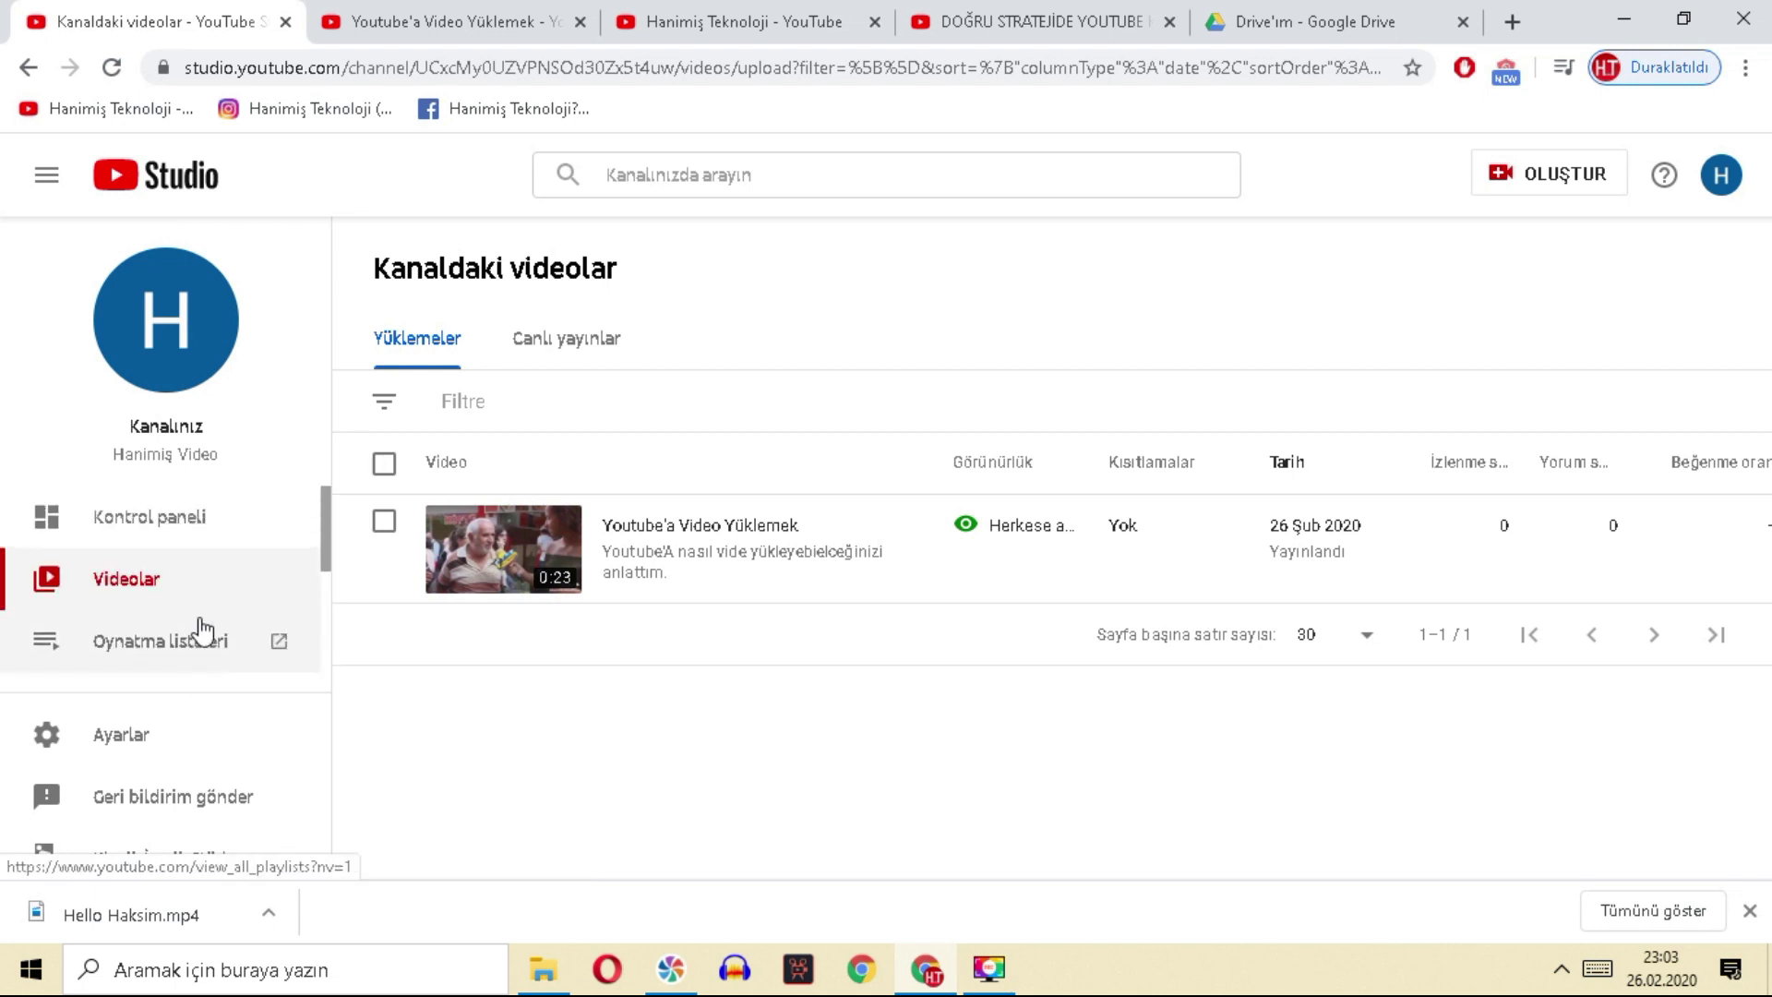
scroll(201, 605, "down", 3)
left_click(207, 624)
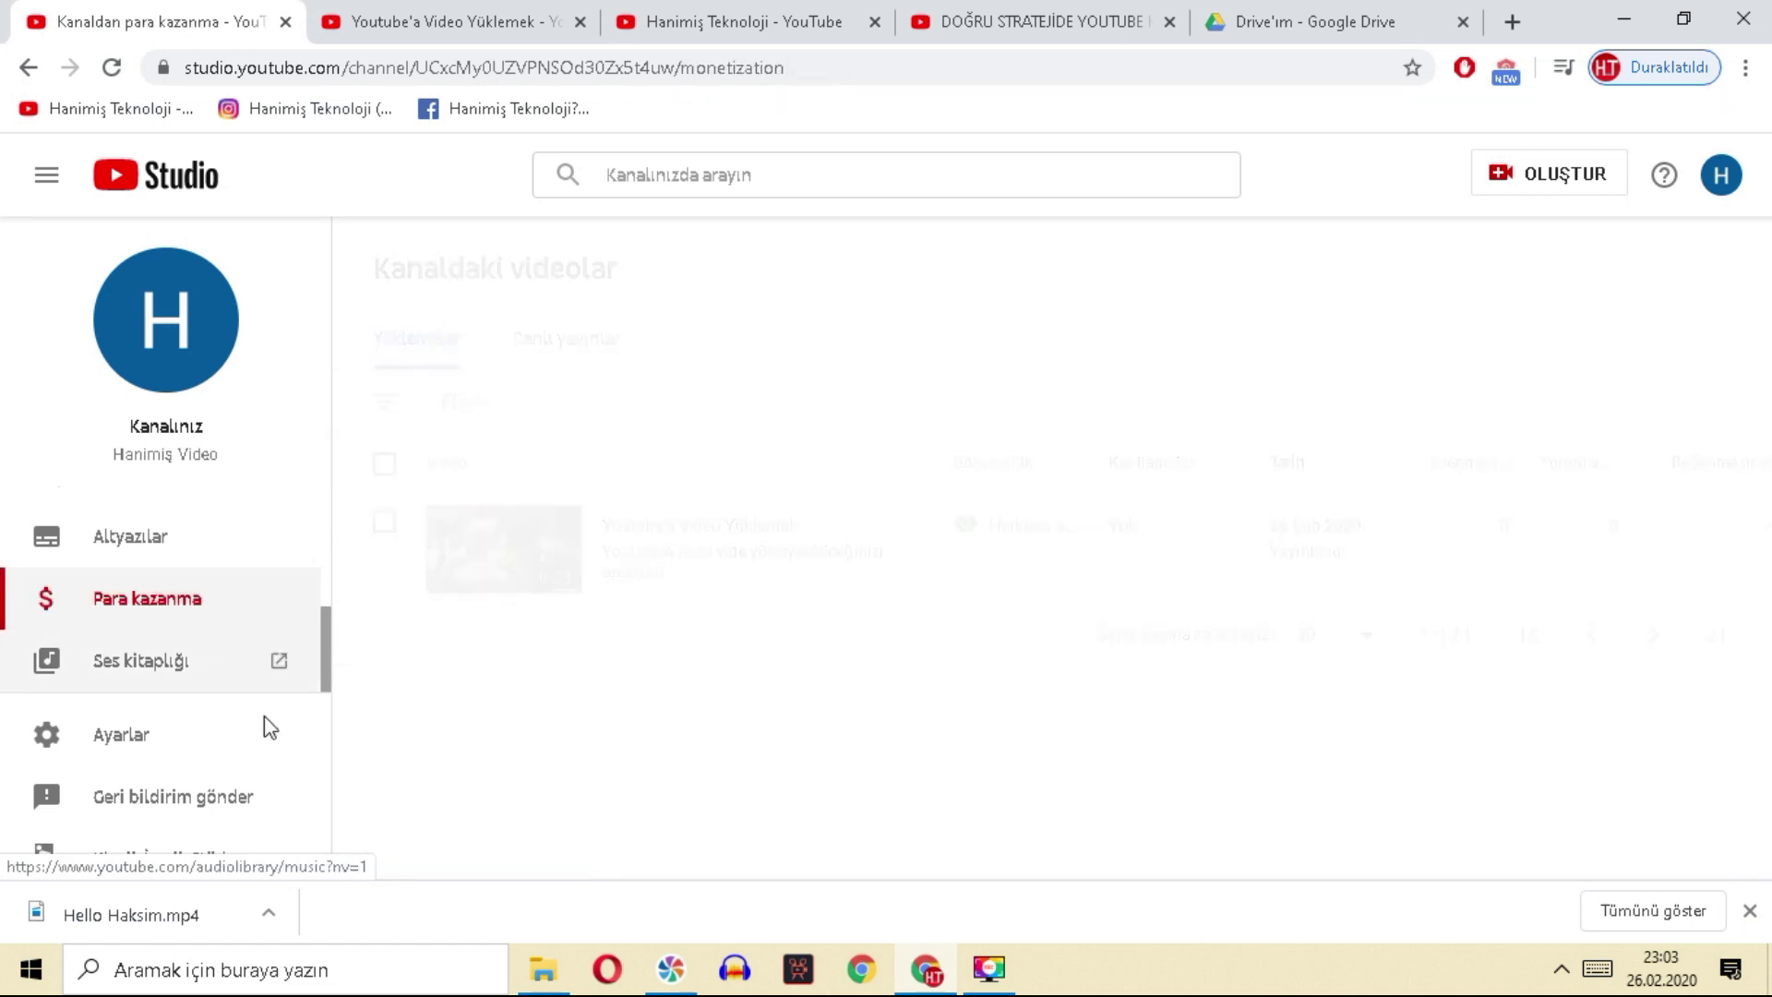
scroll(750, 710, "down", 1)
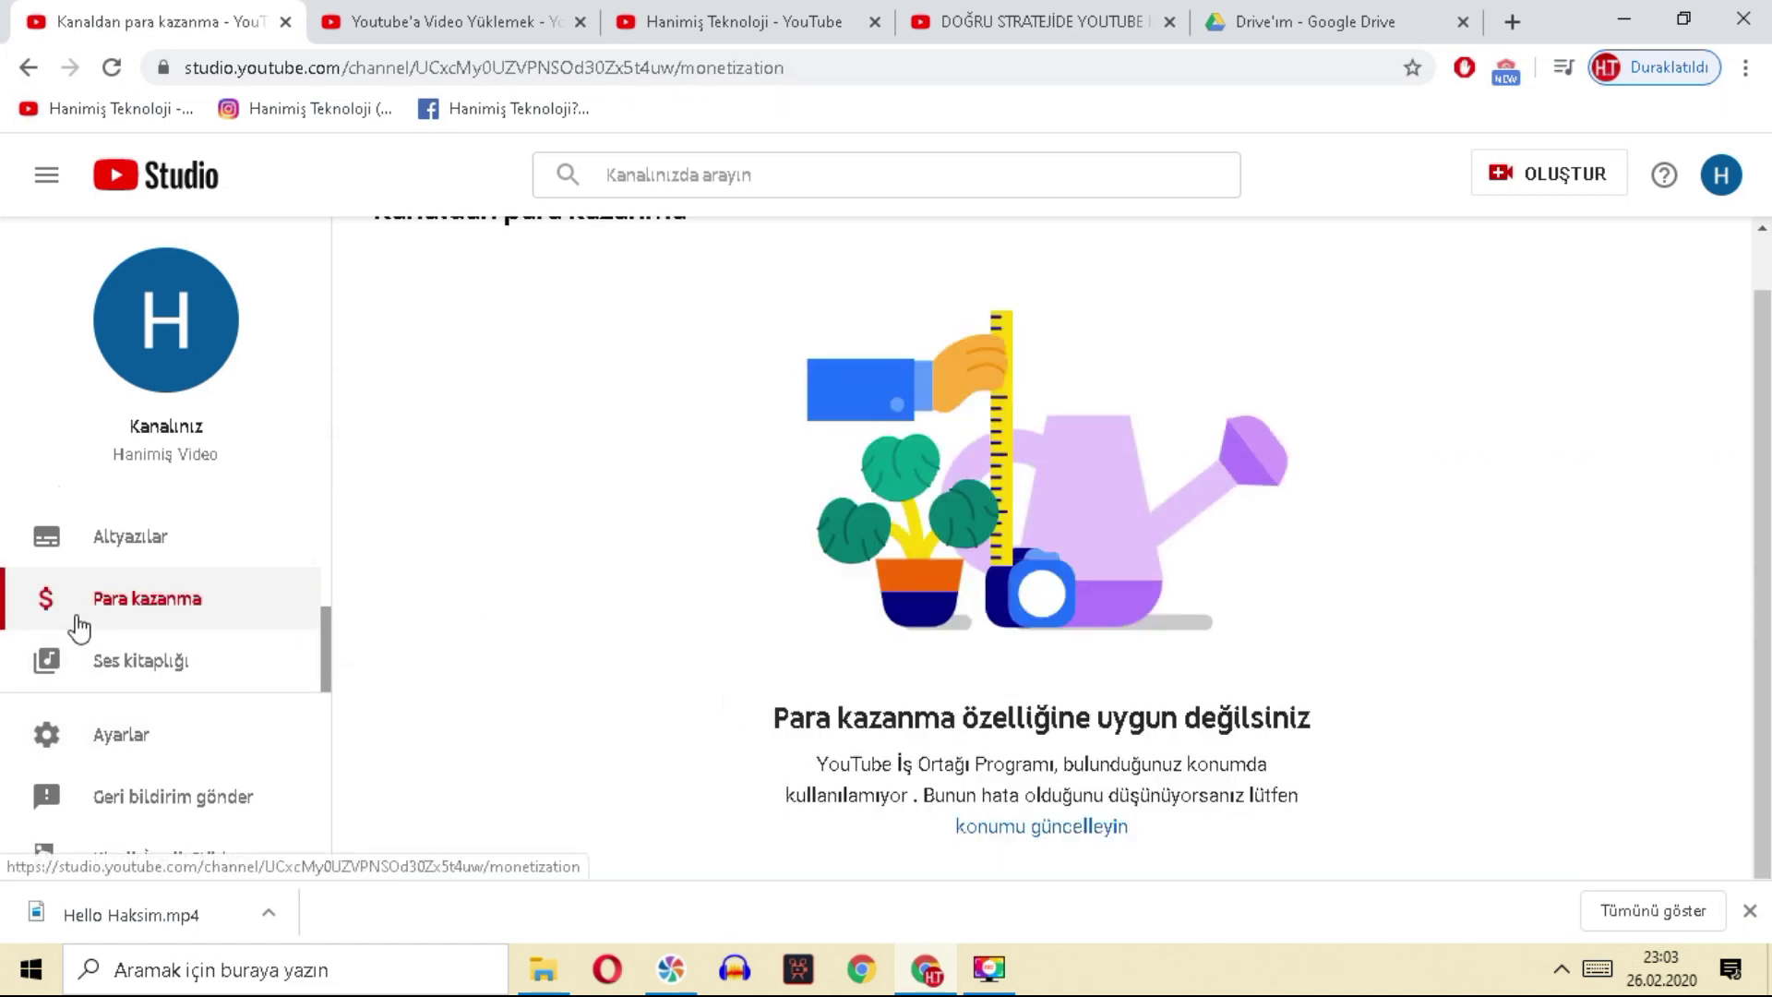
left_click(402, 14)
key("ctrl+shift+Tab")
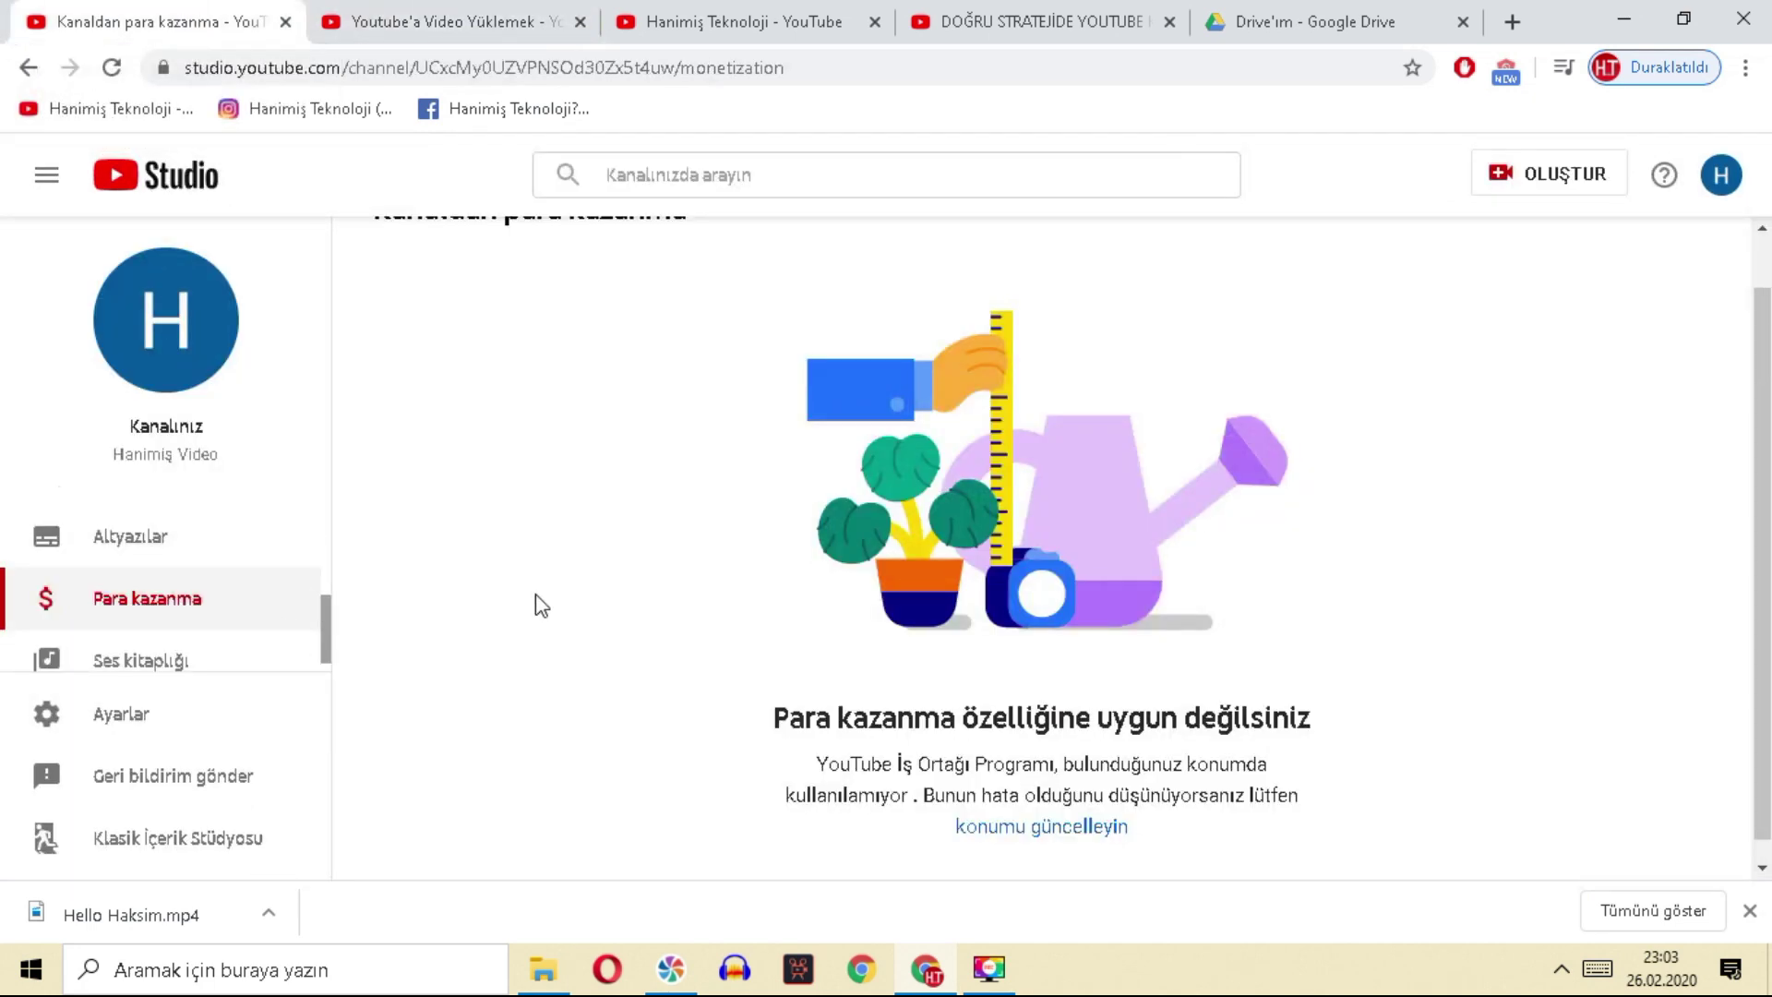
scroll(138, 602, "down", 1)
scroll(170, 562, "up", 1)
scroll(147, 621, "down", 1)
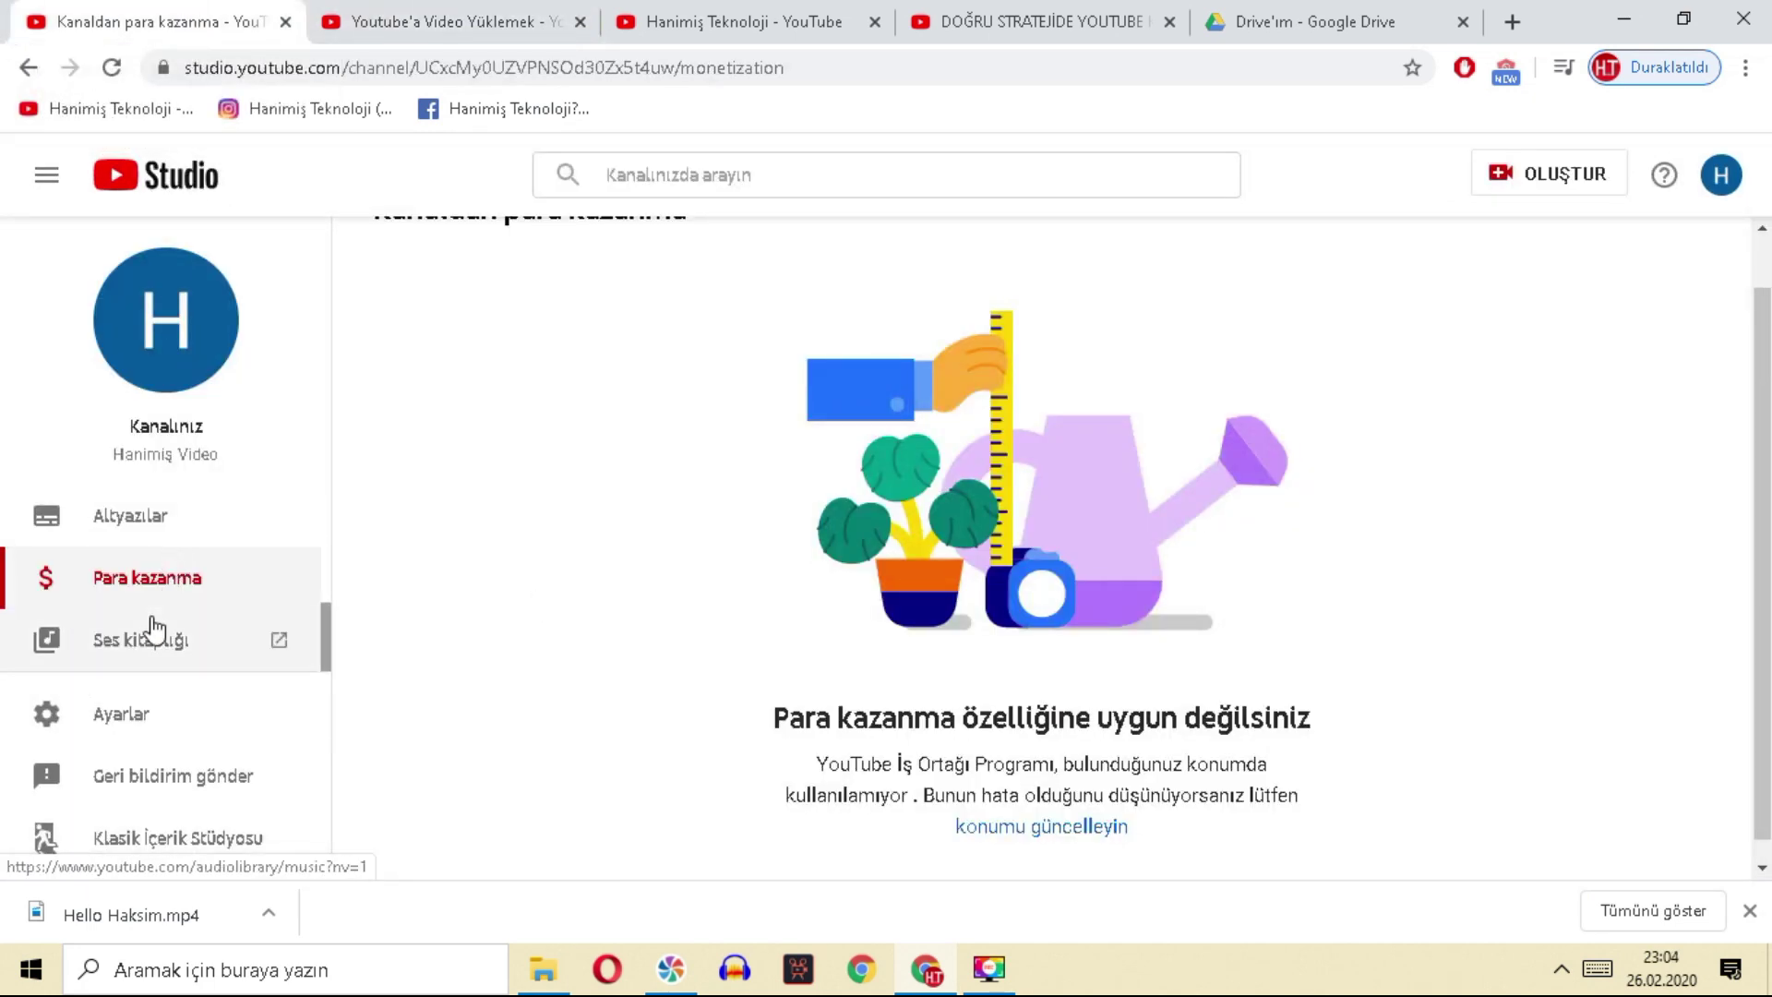
scroll(190, 628, "up", 1)
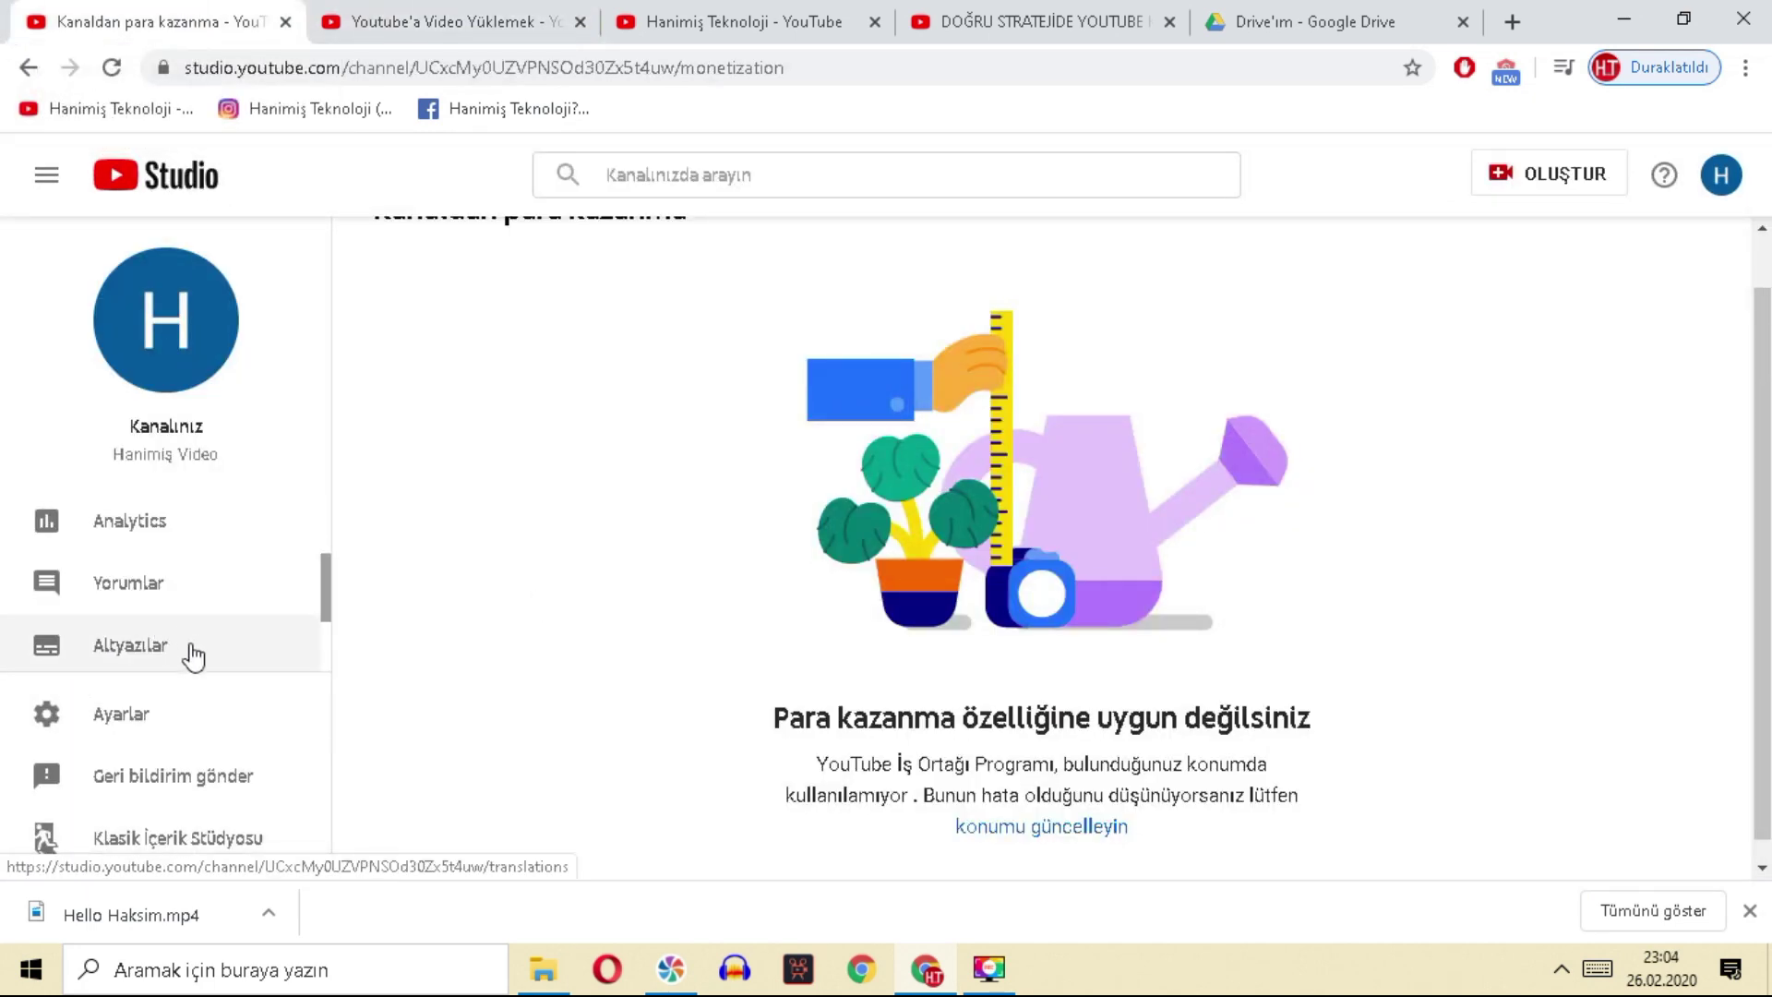
Step: Open the channel's Gelişmiş ayarlar in the Studio settings and go to the links for other channel settings
left_click(158, 734)
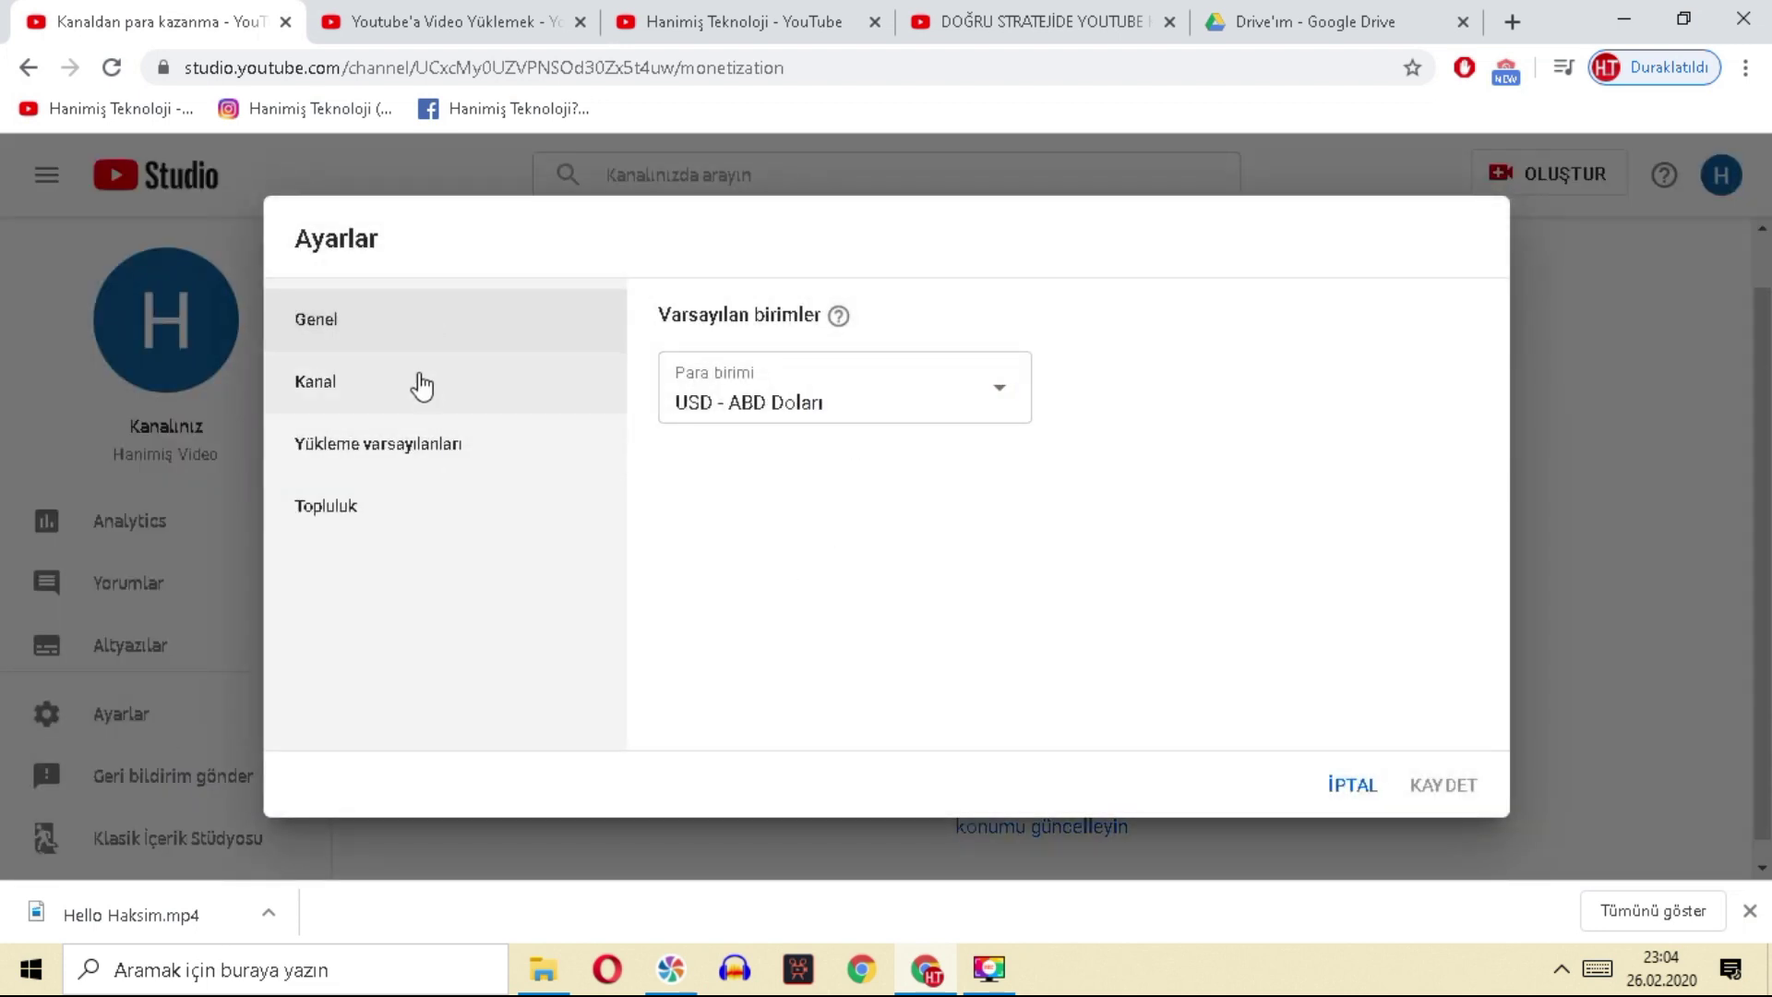
left_click(382, 386)
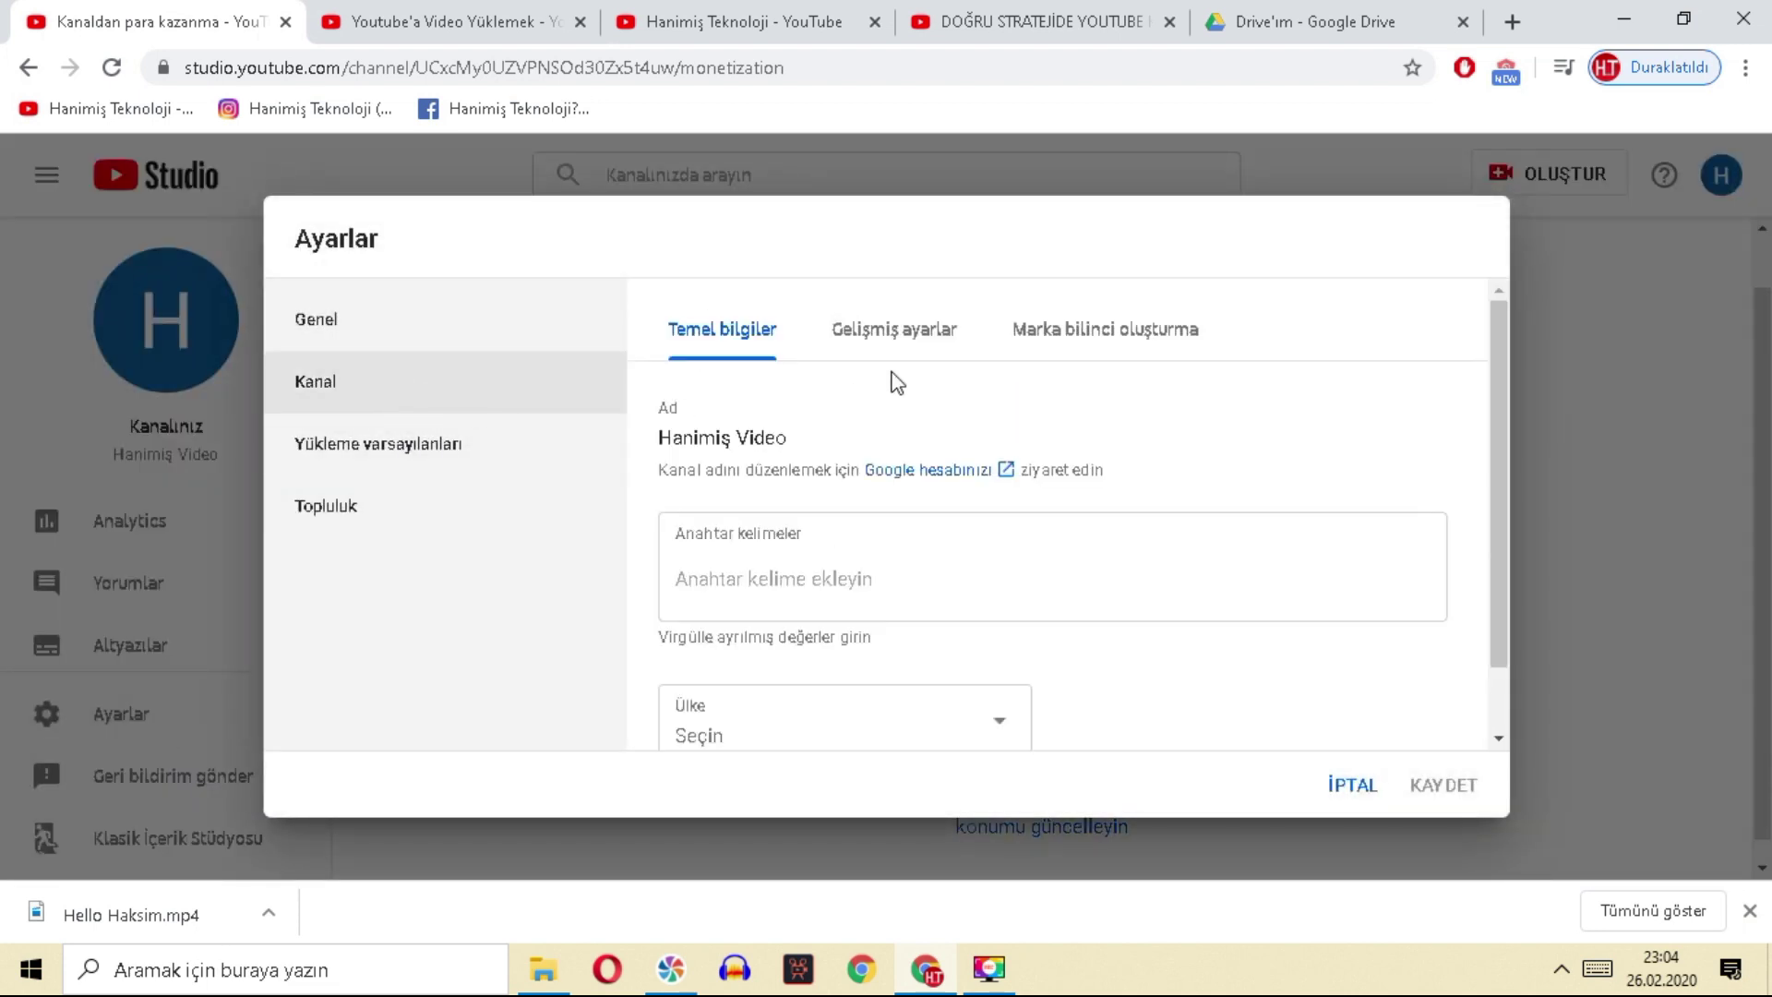
left_click(894, 329)
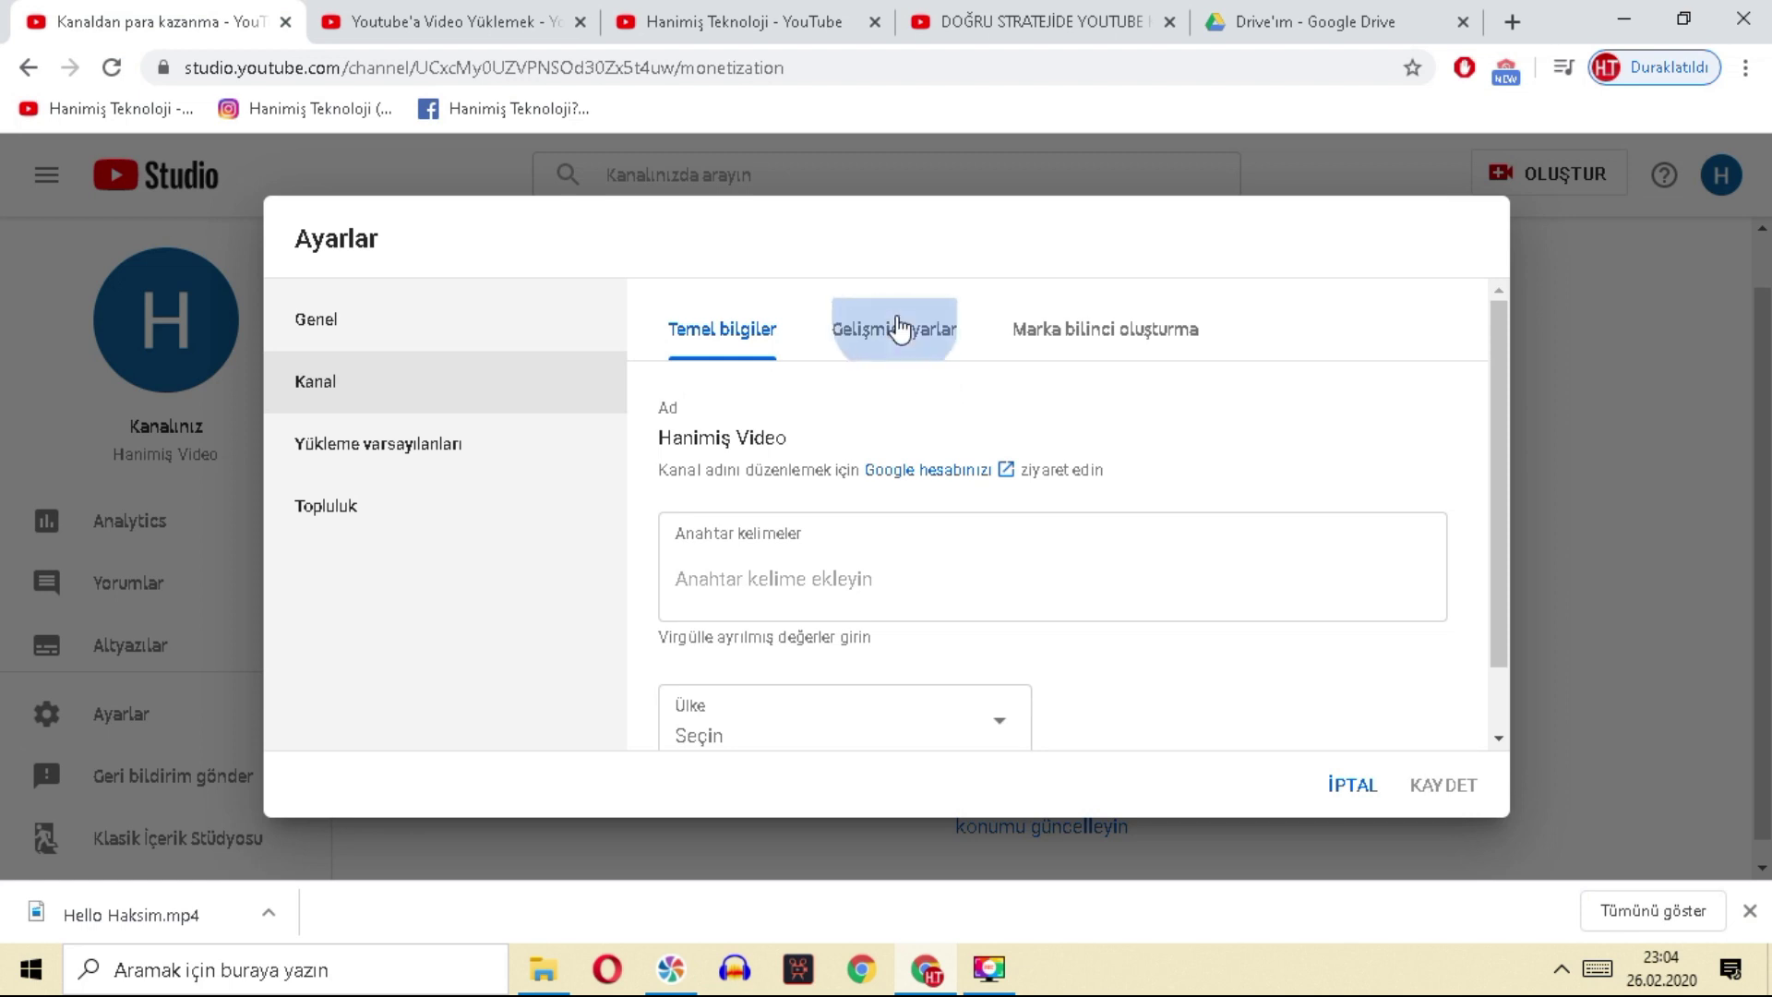
scroll(872, 554, "down", 10)
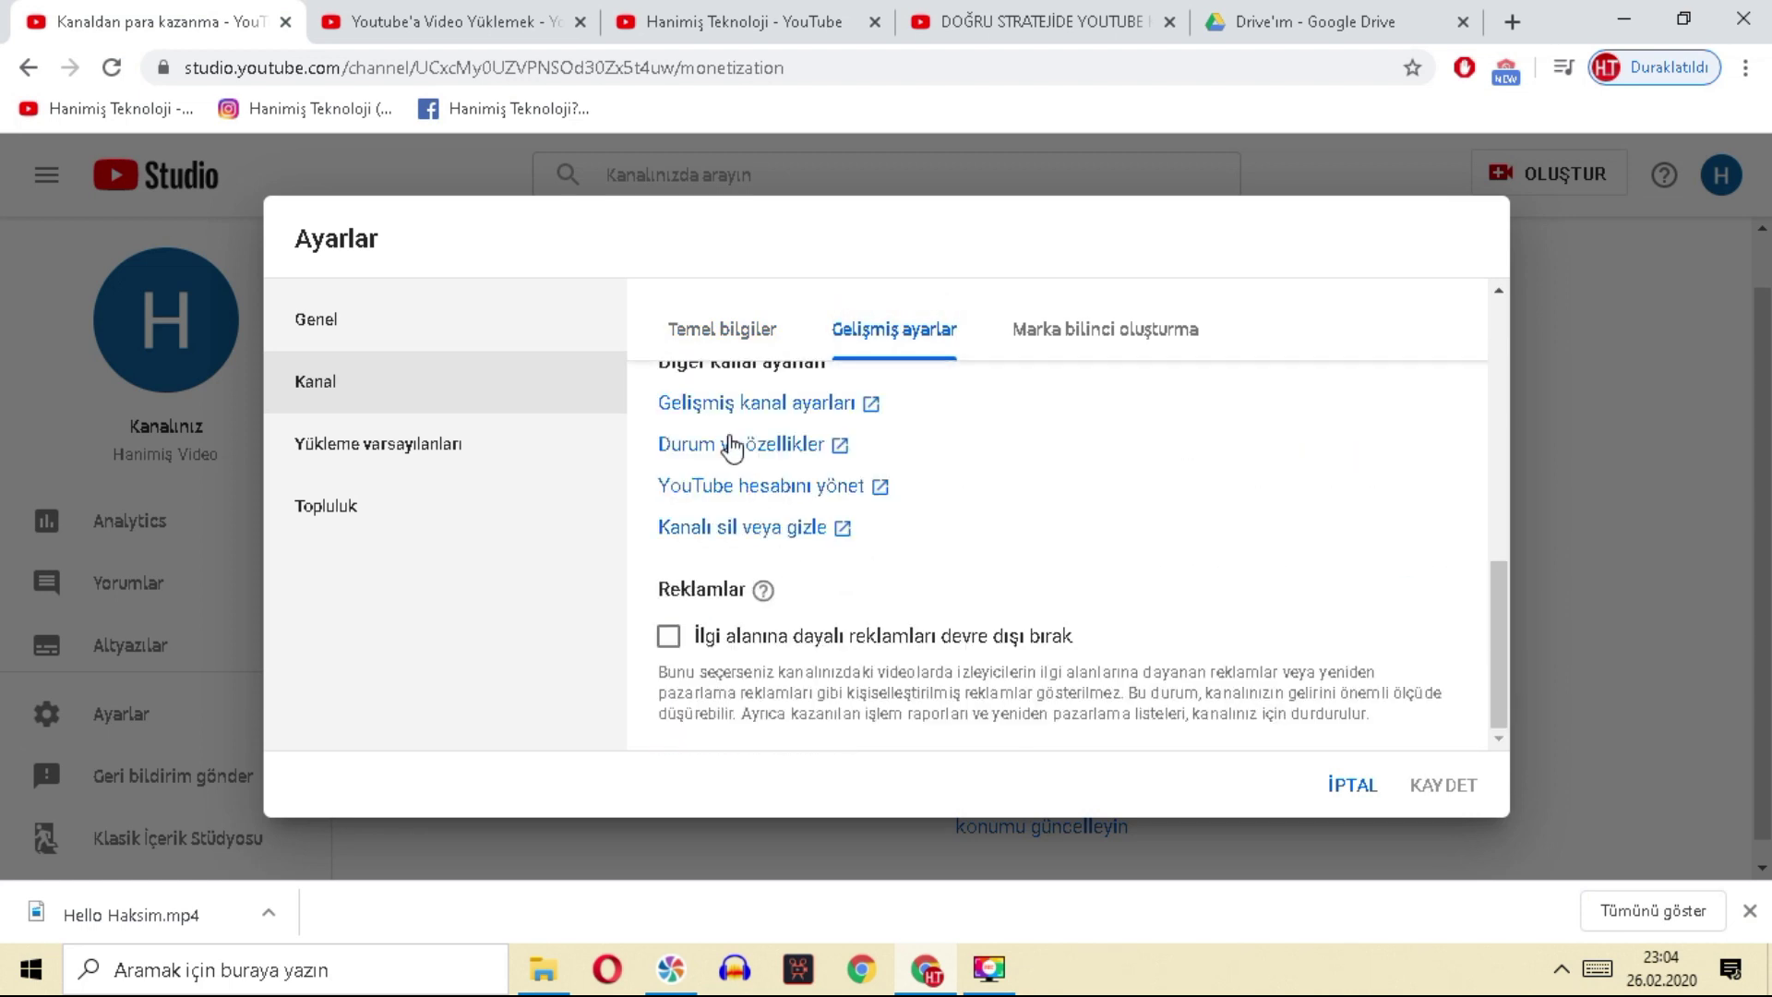
Step: Open Durum ve özellikler in a new tab, close the duplicate tab, and review the channel's available features
right_click(732, 450)
left_click(746, 459)
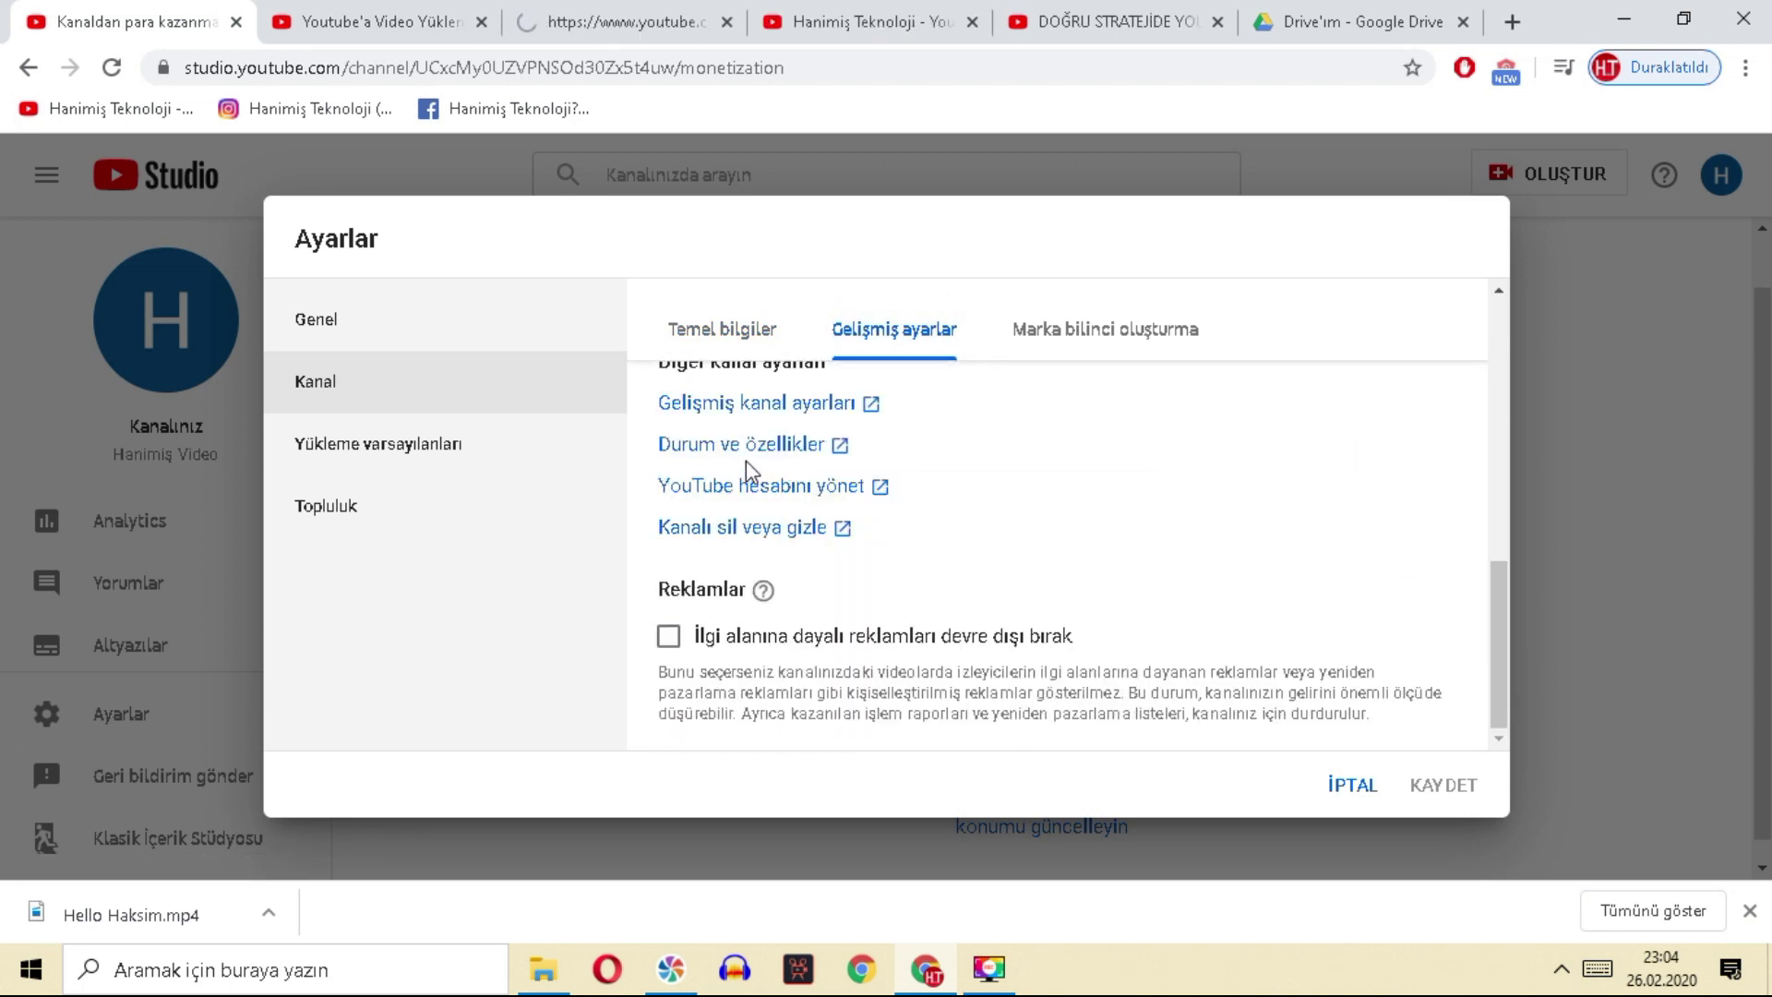
left_click(766, 448)
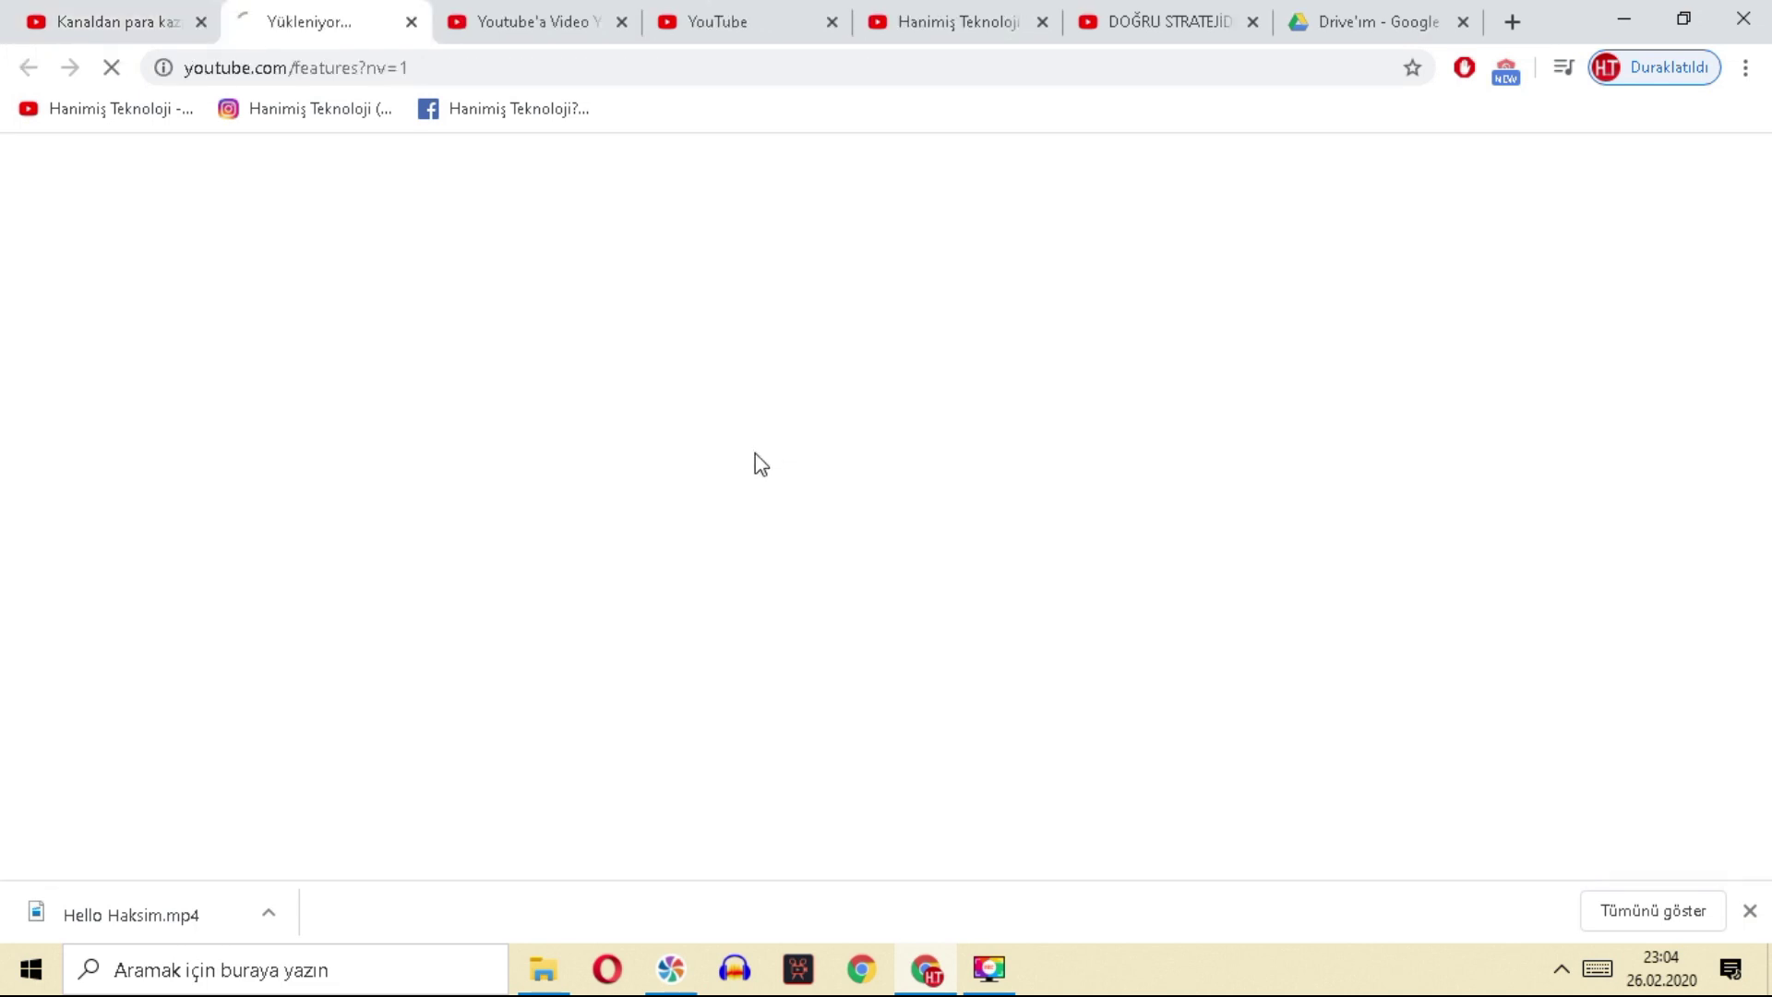
left_click(417, 22)
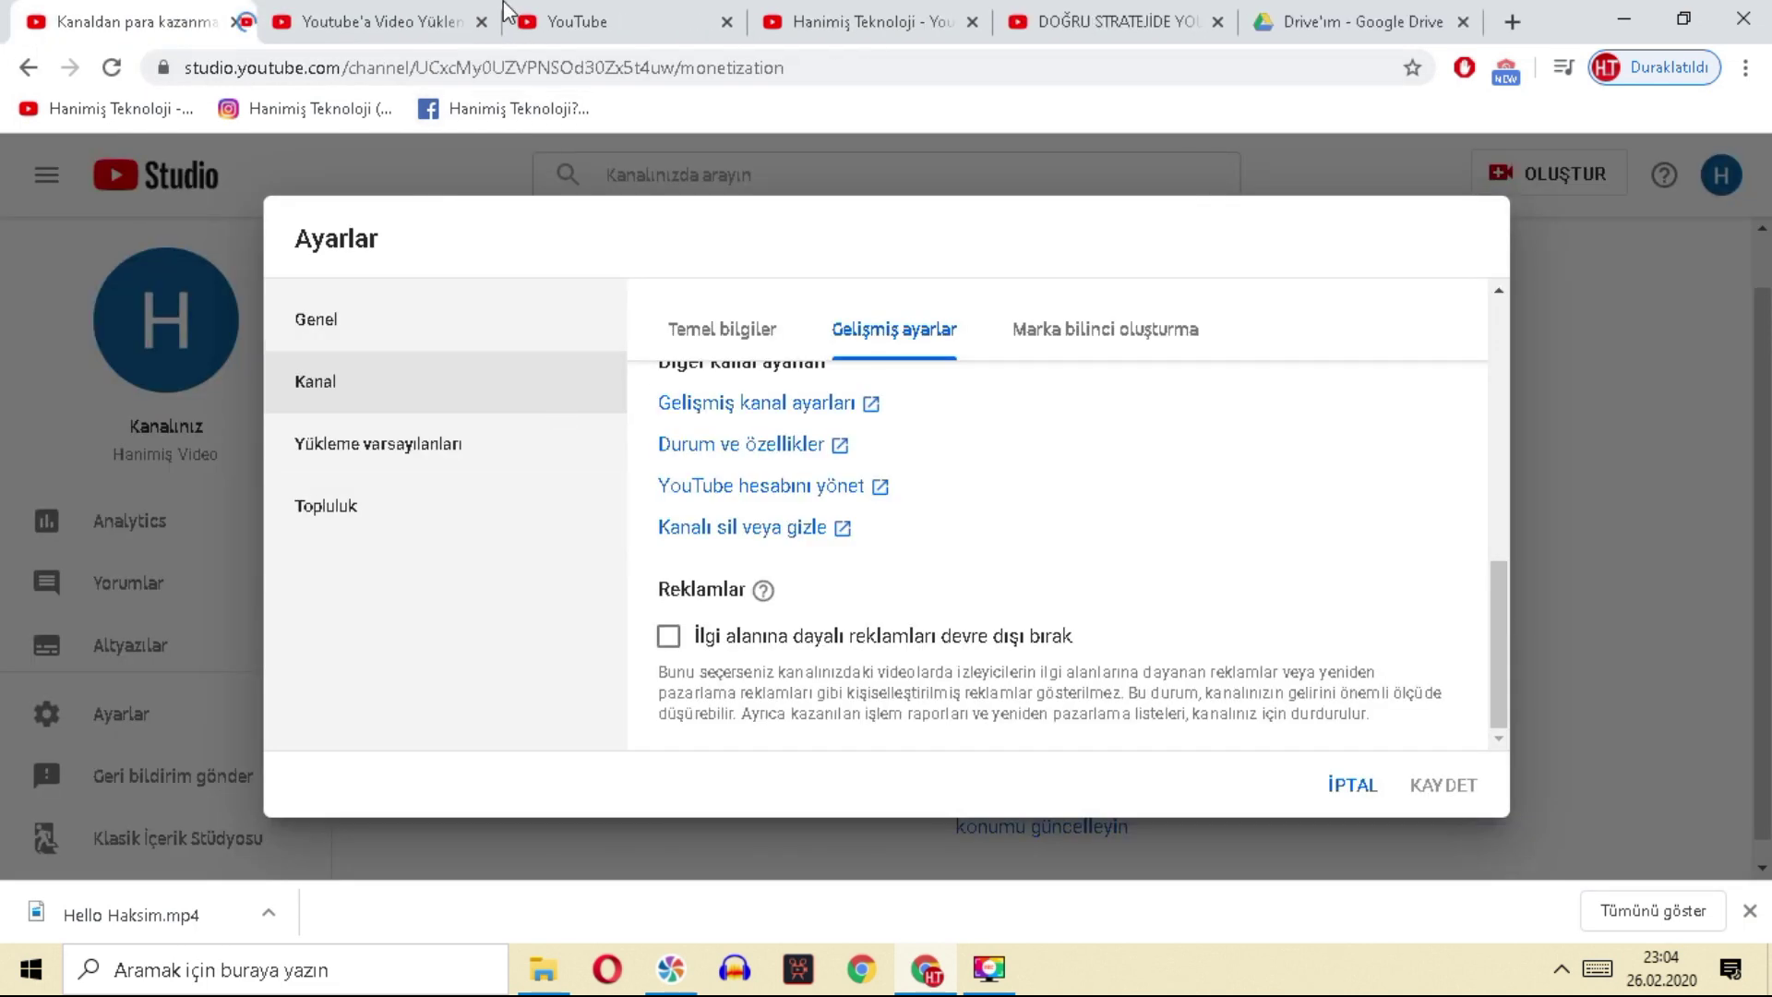
left_click(389, 13)
left_click(598, 12)
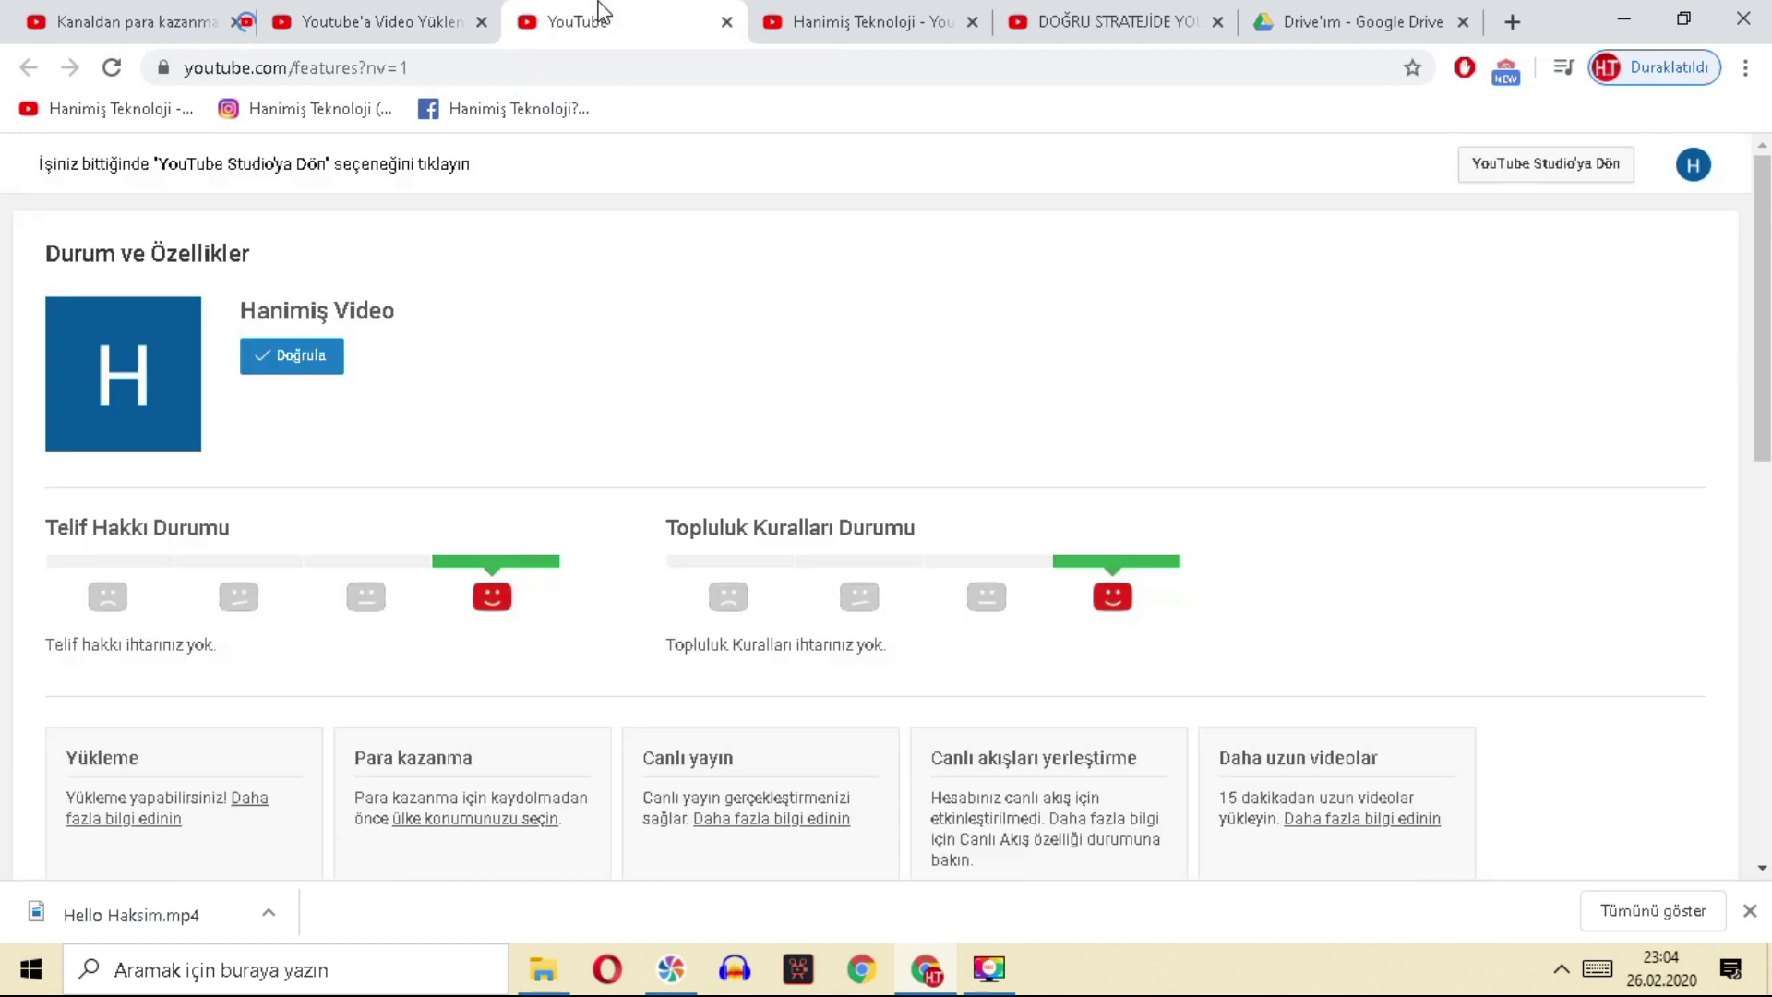
scroll(831, 424, "down", 5)
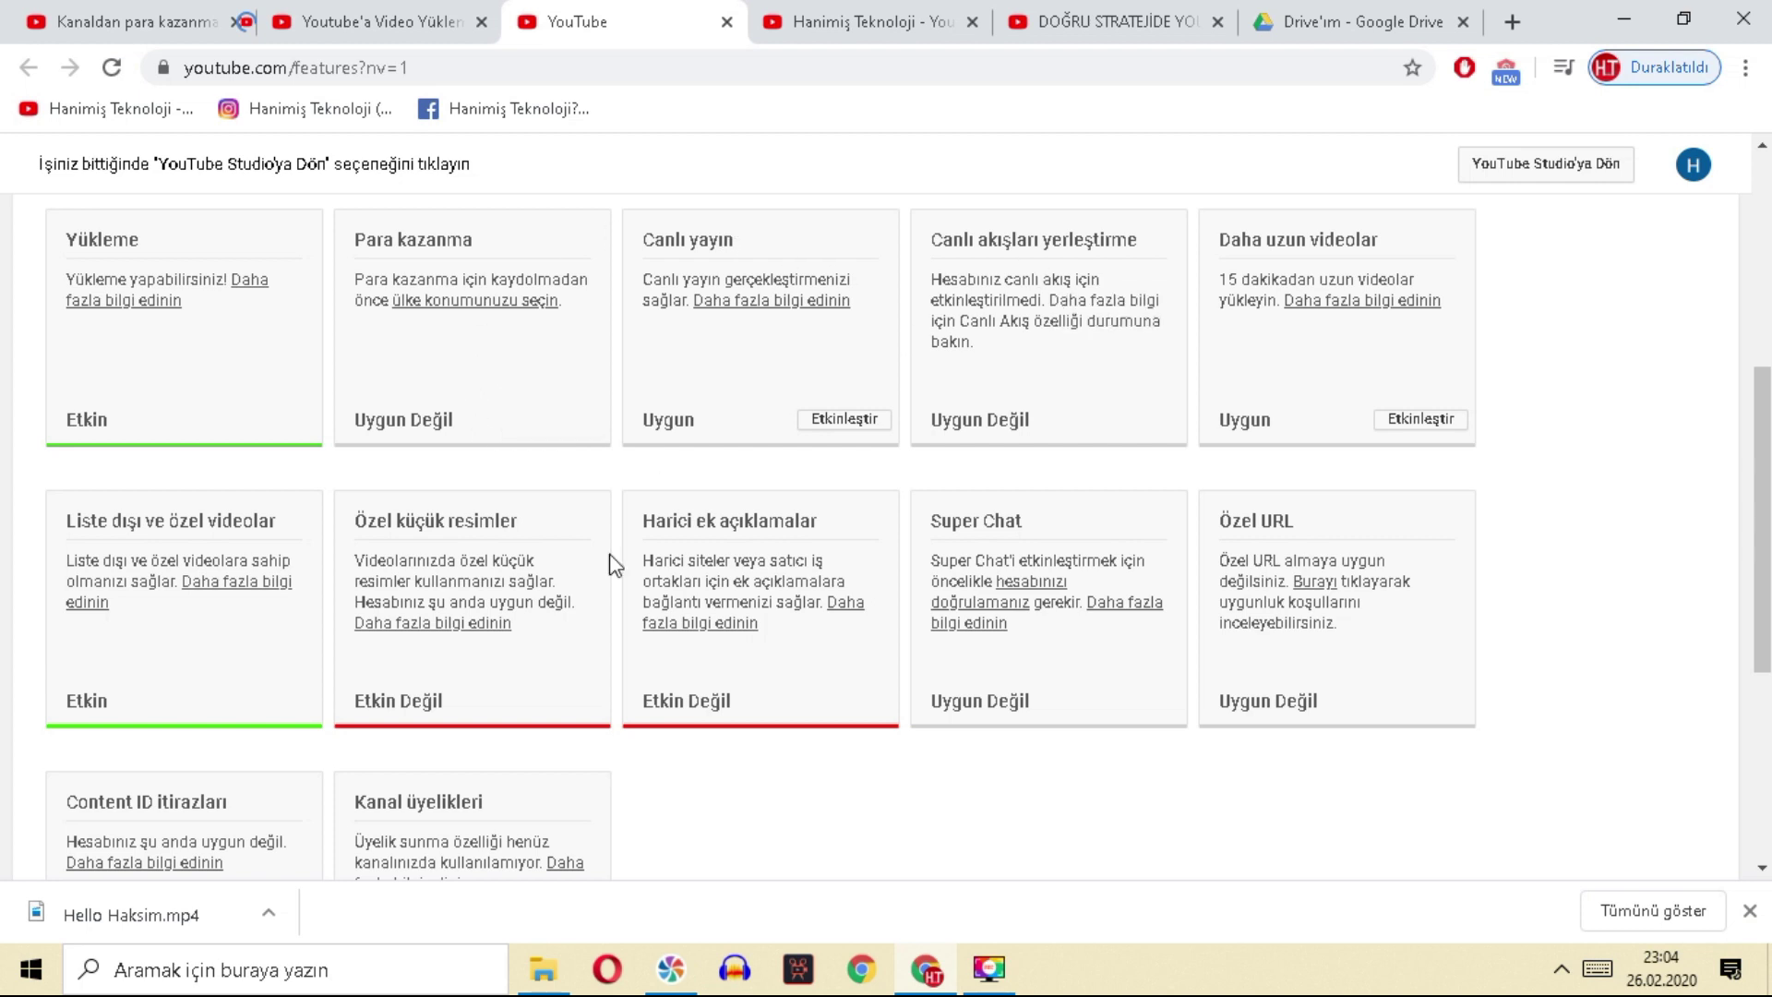
Step: Start enabling Daha uzun videolar, choose to receive the verification code by text message, and return to the features page
left_click_drag(1226, 233, 1385, 240)
left_click(1390, 230)
left_click(1429, 420)
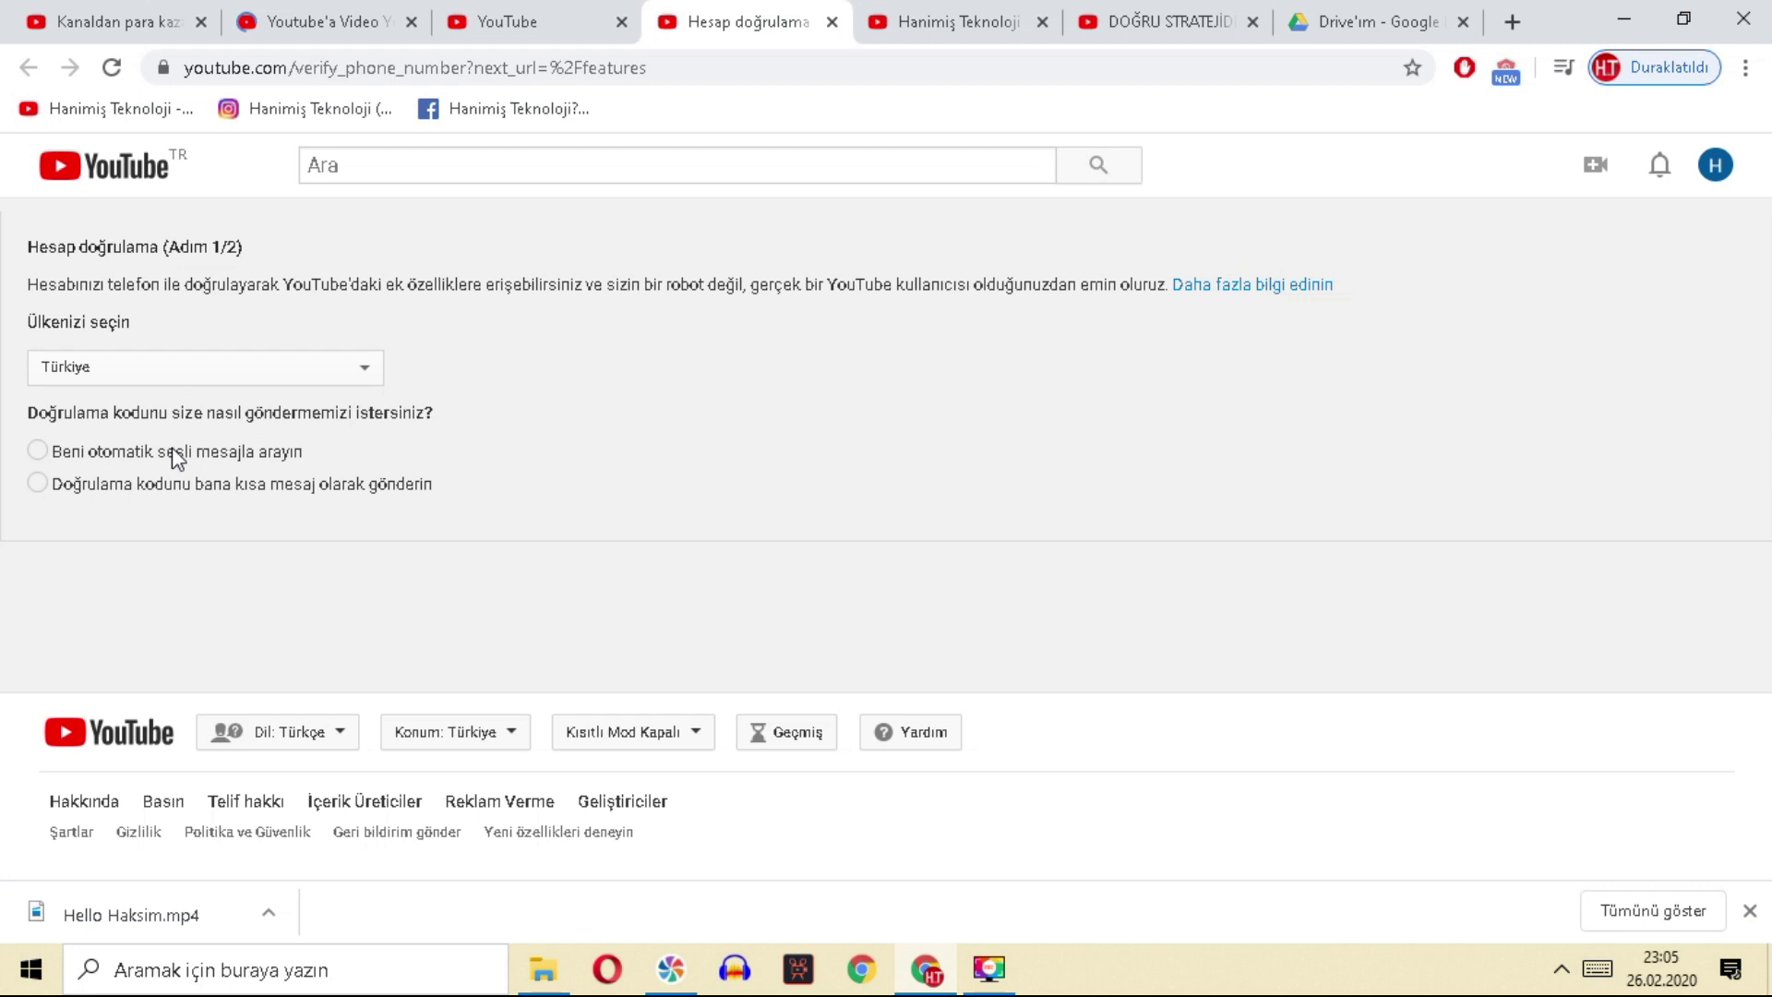
left_click(160, 489)
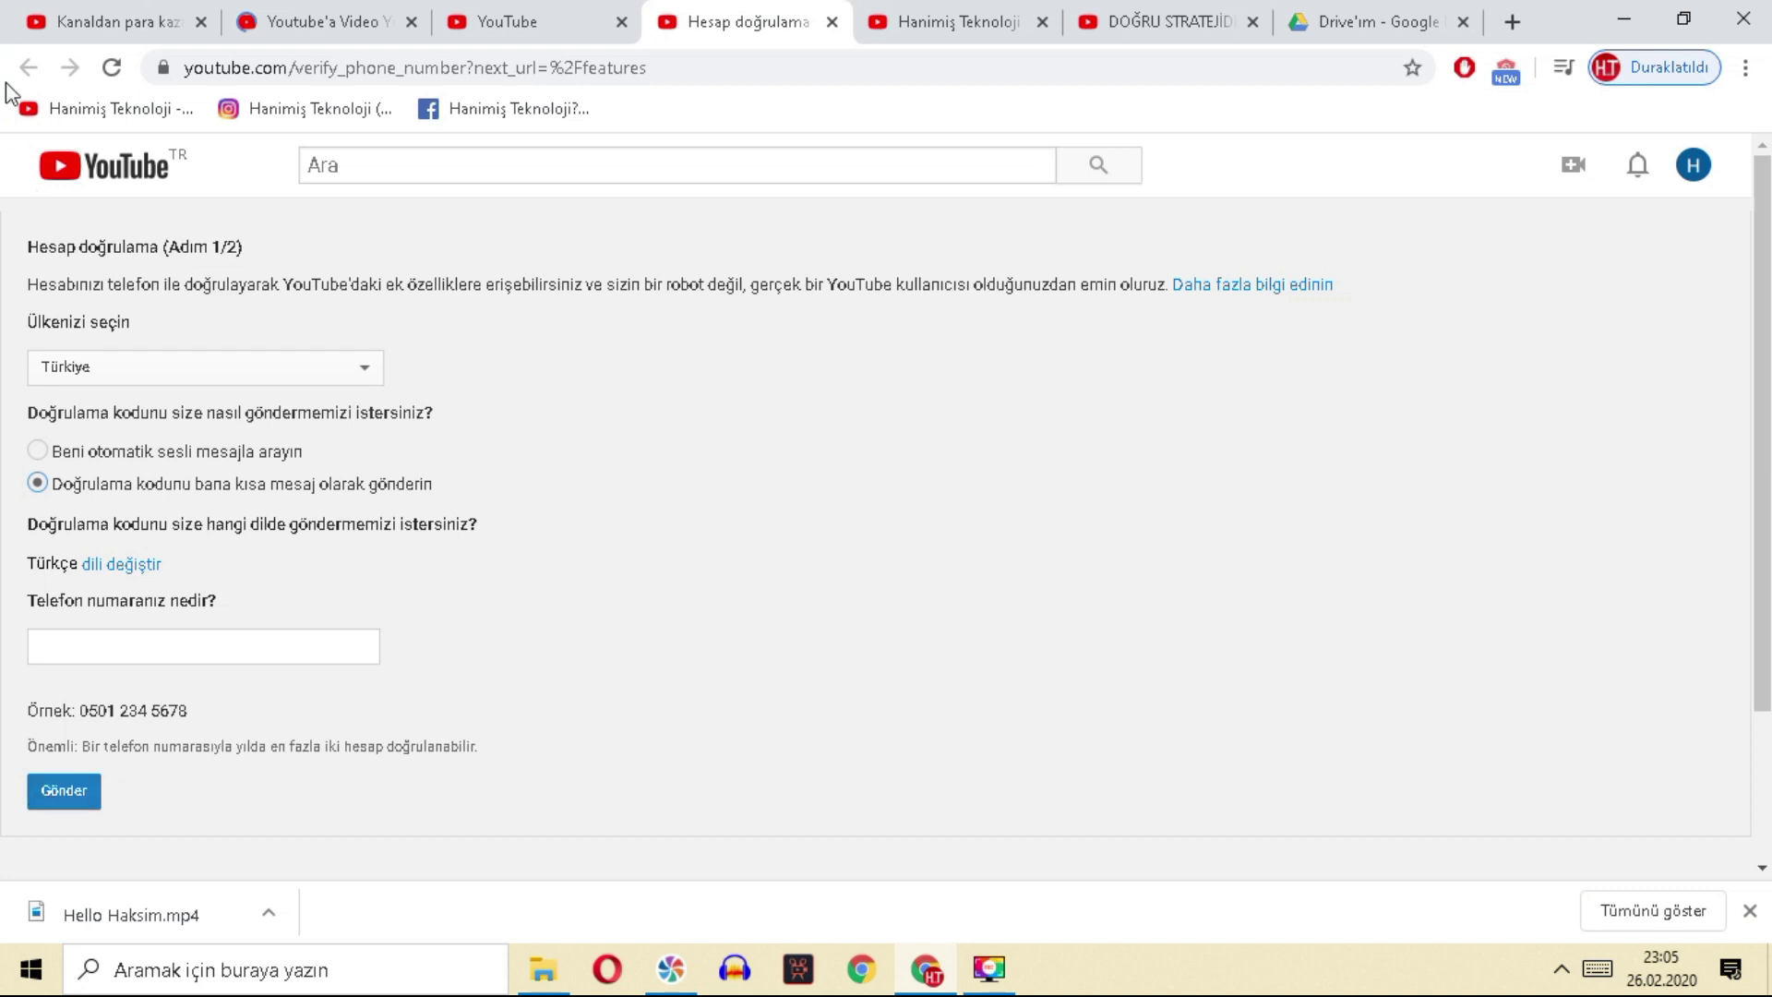
left_click(543, 15)
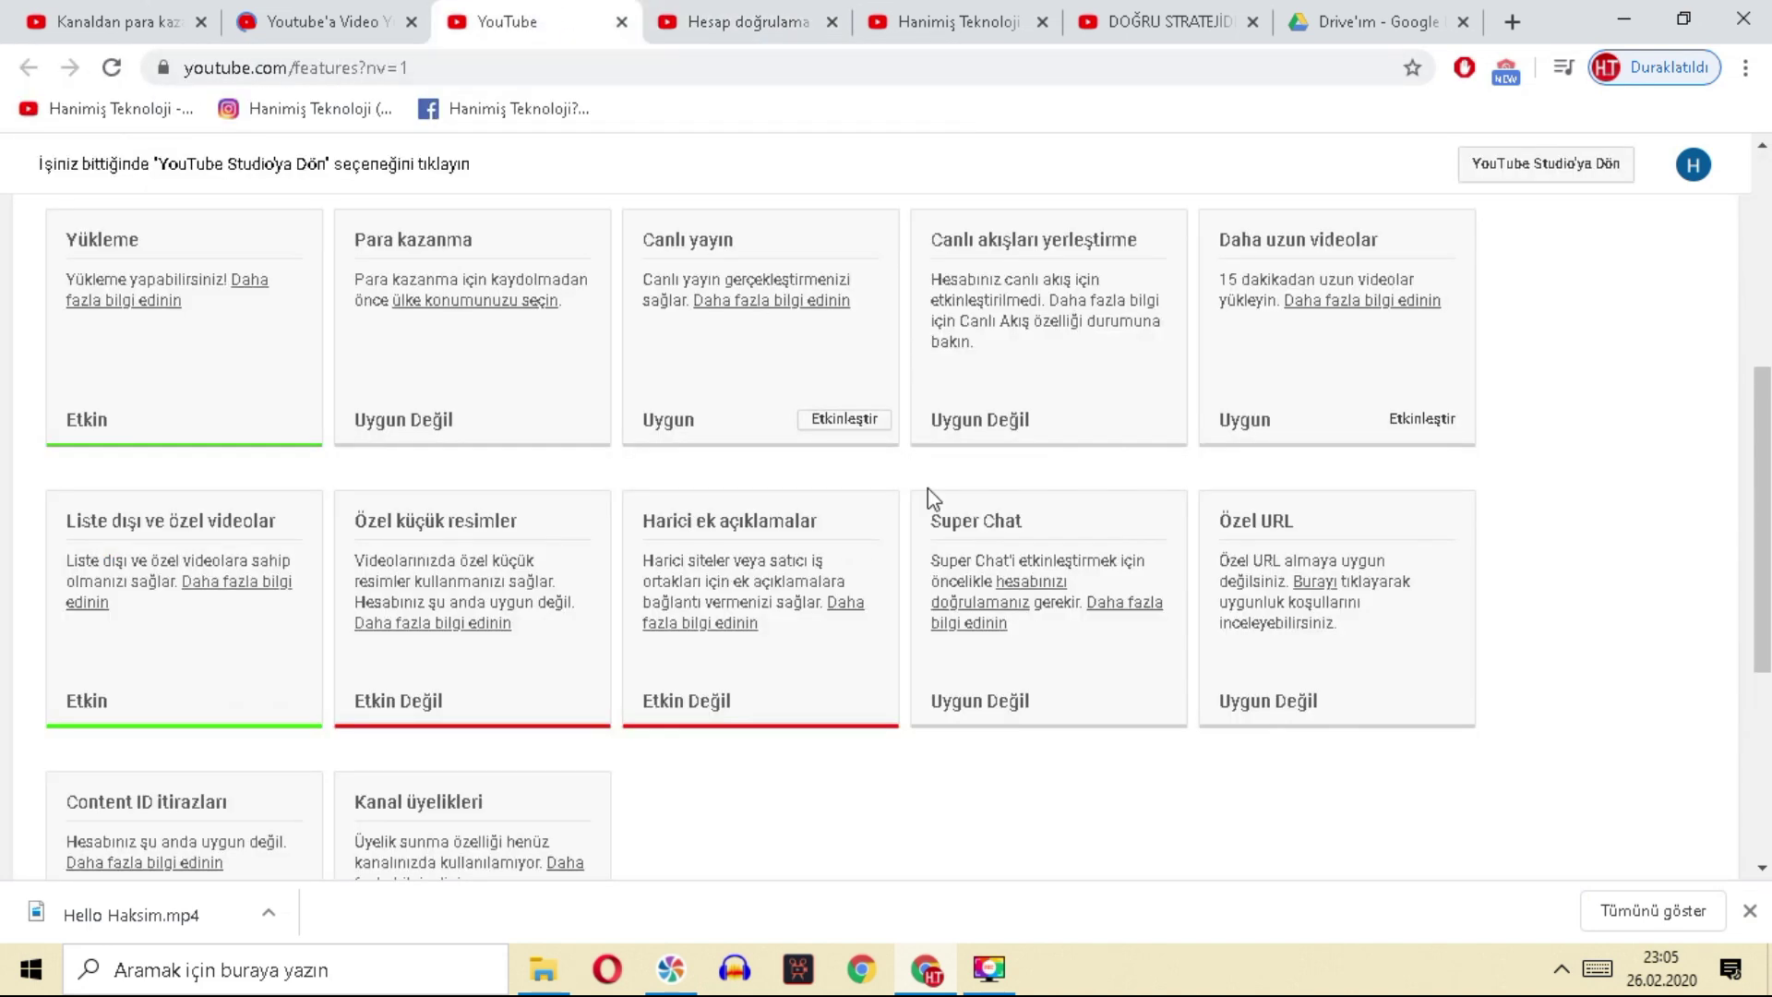
Step: Review the account verification form once more and examine the Özel küçük resimler feature on the channel features page
left_click(731, 17)
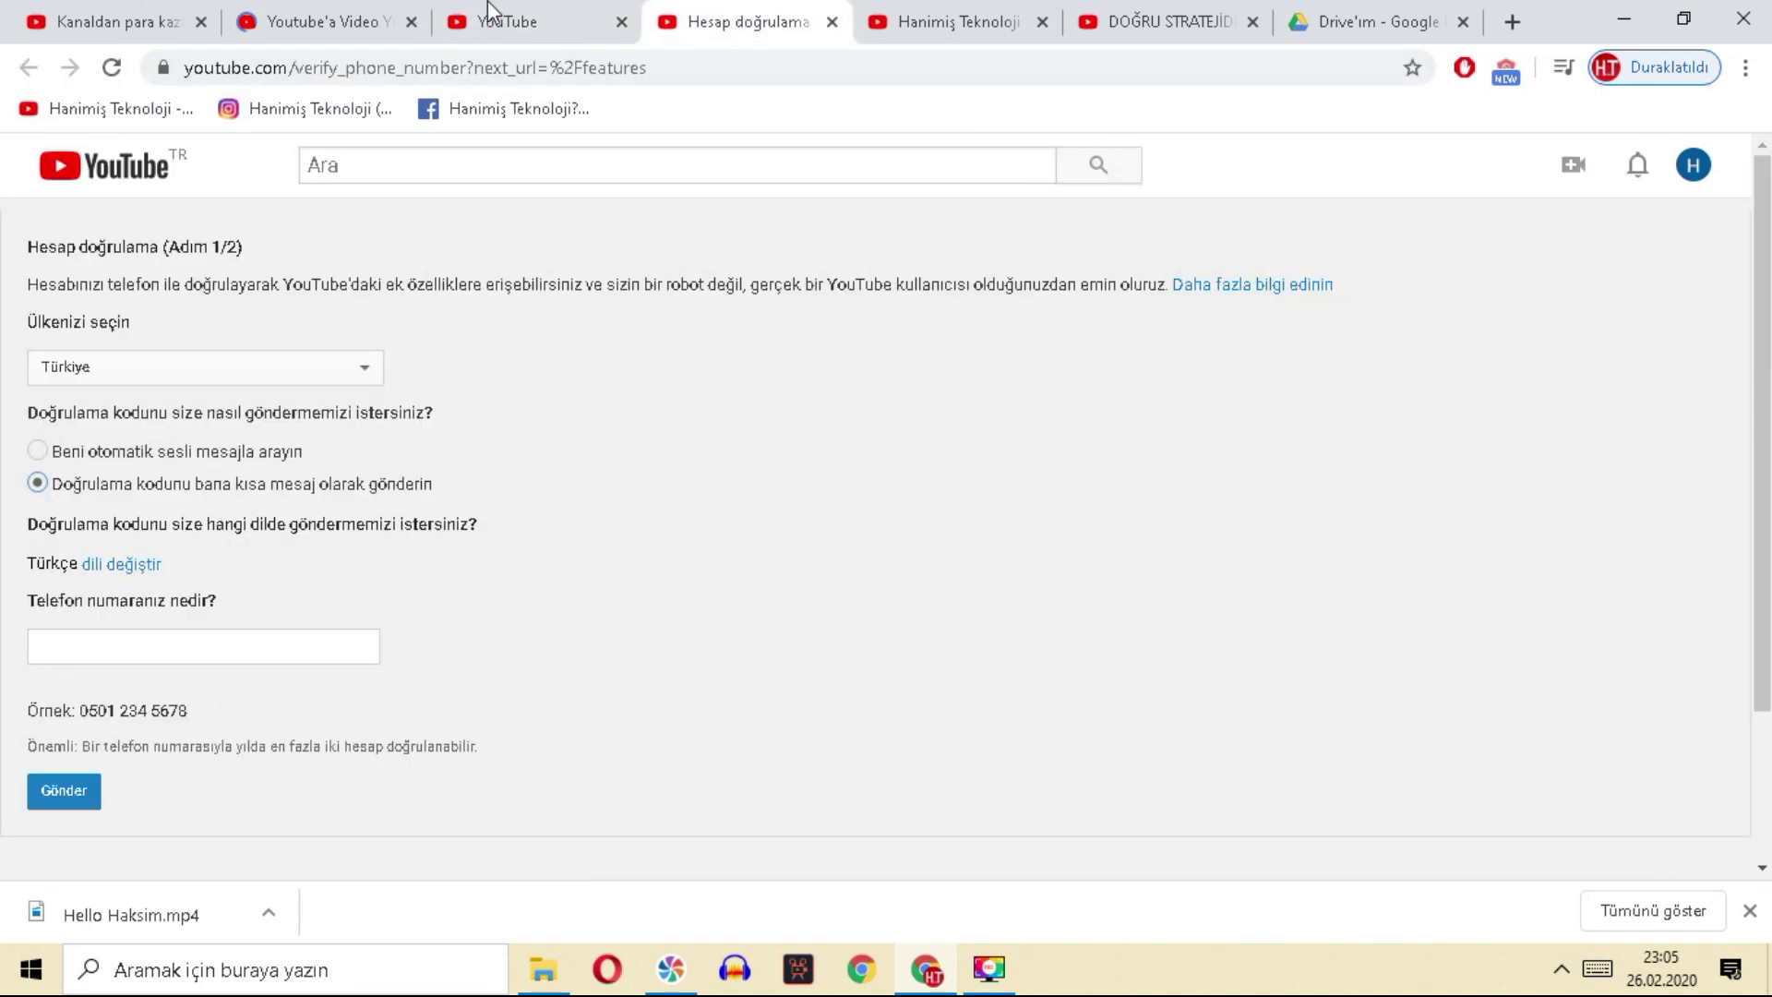
left_click(495, 19)
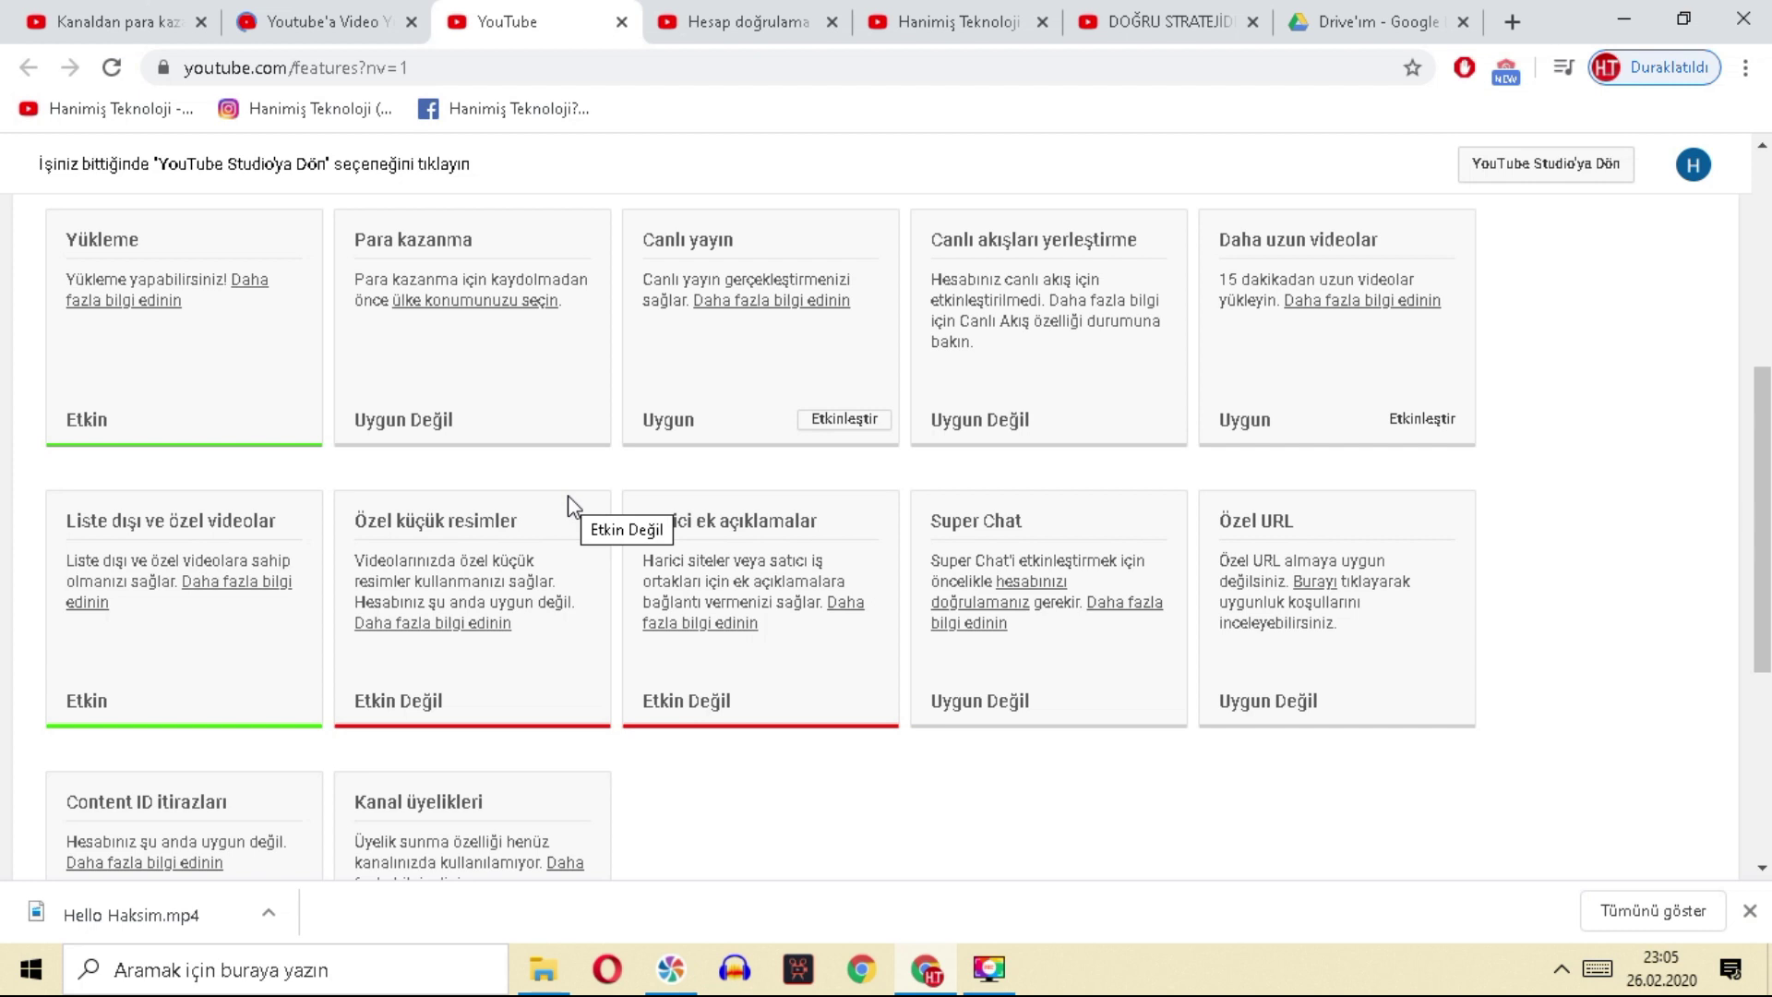
left_click_drag(353, 523, 538, 559)
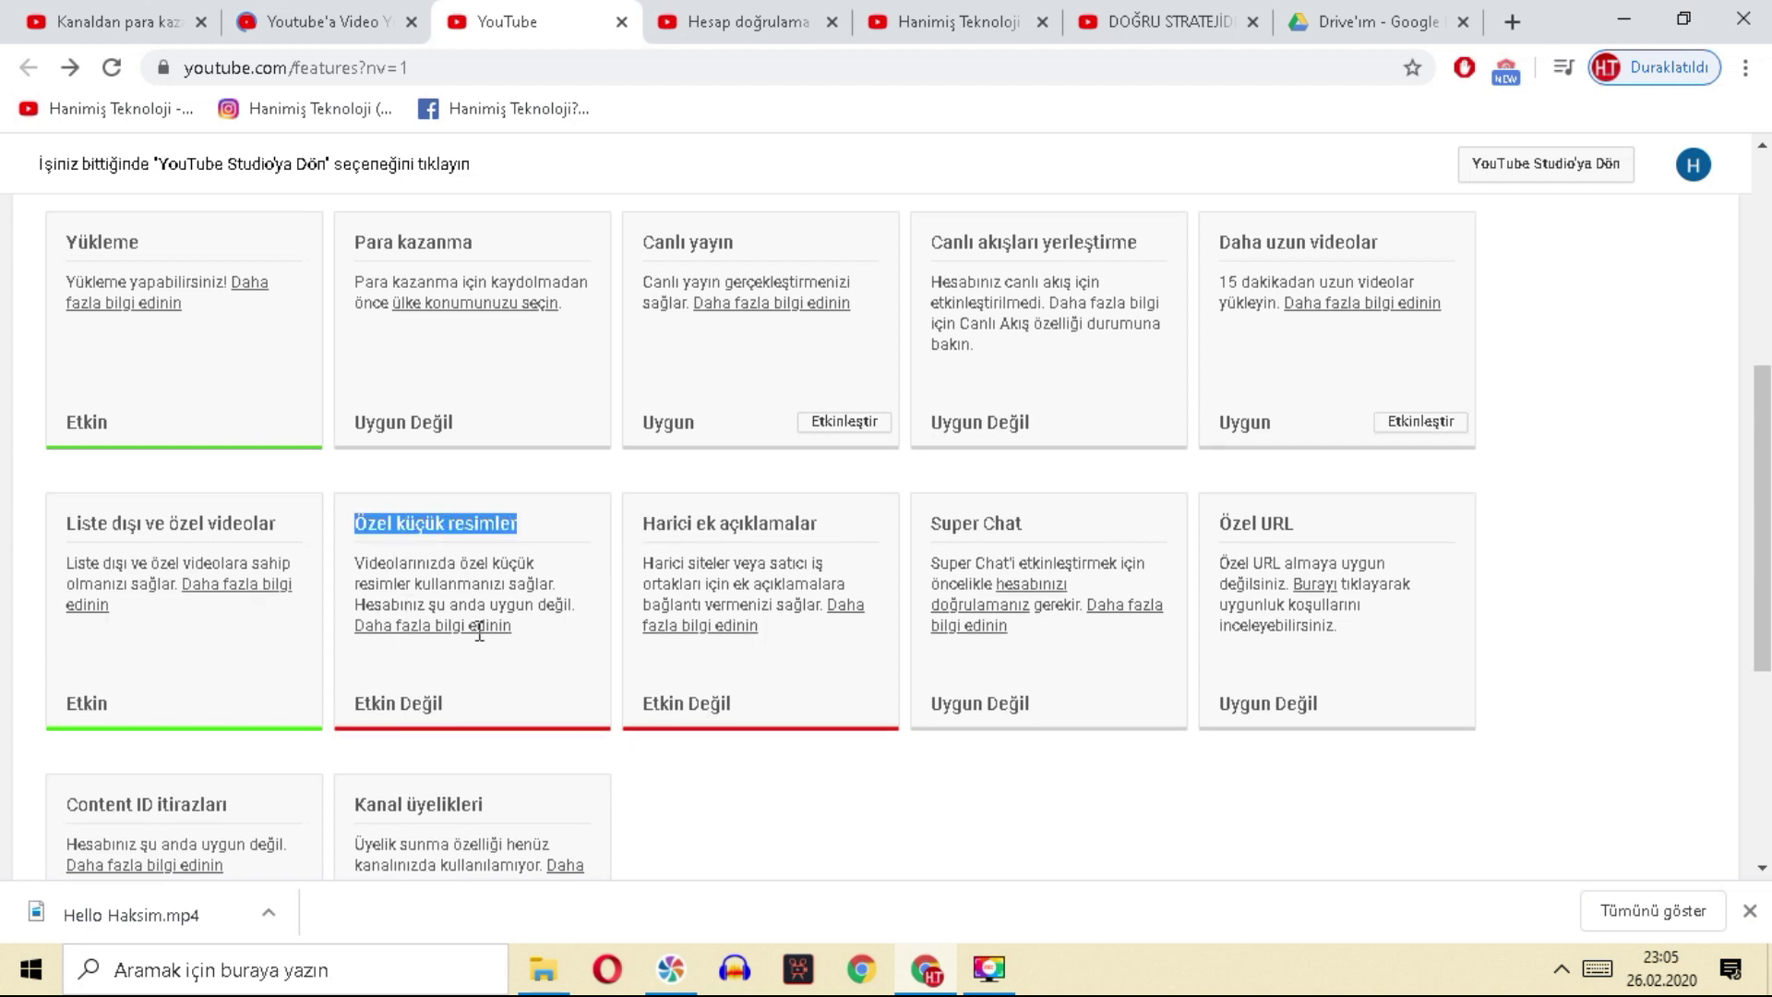
Step: Return to YouTube Studio and open the channel's Videolar list
left_click(378, 28)
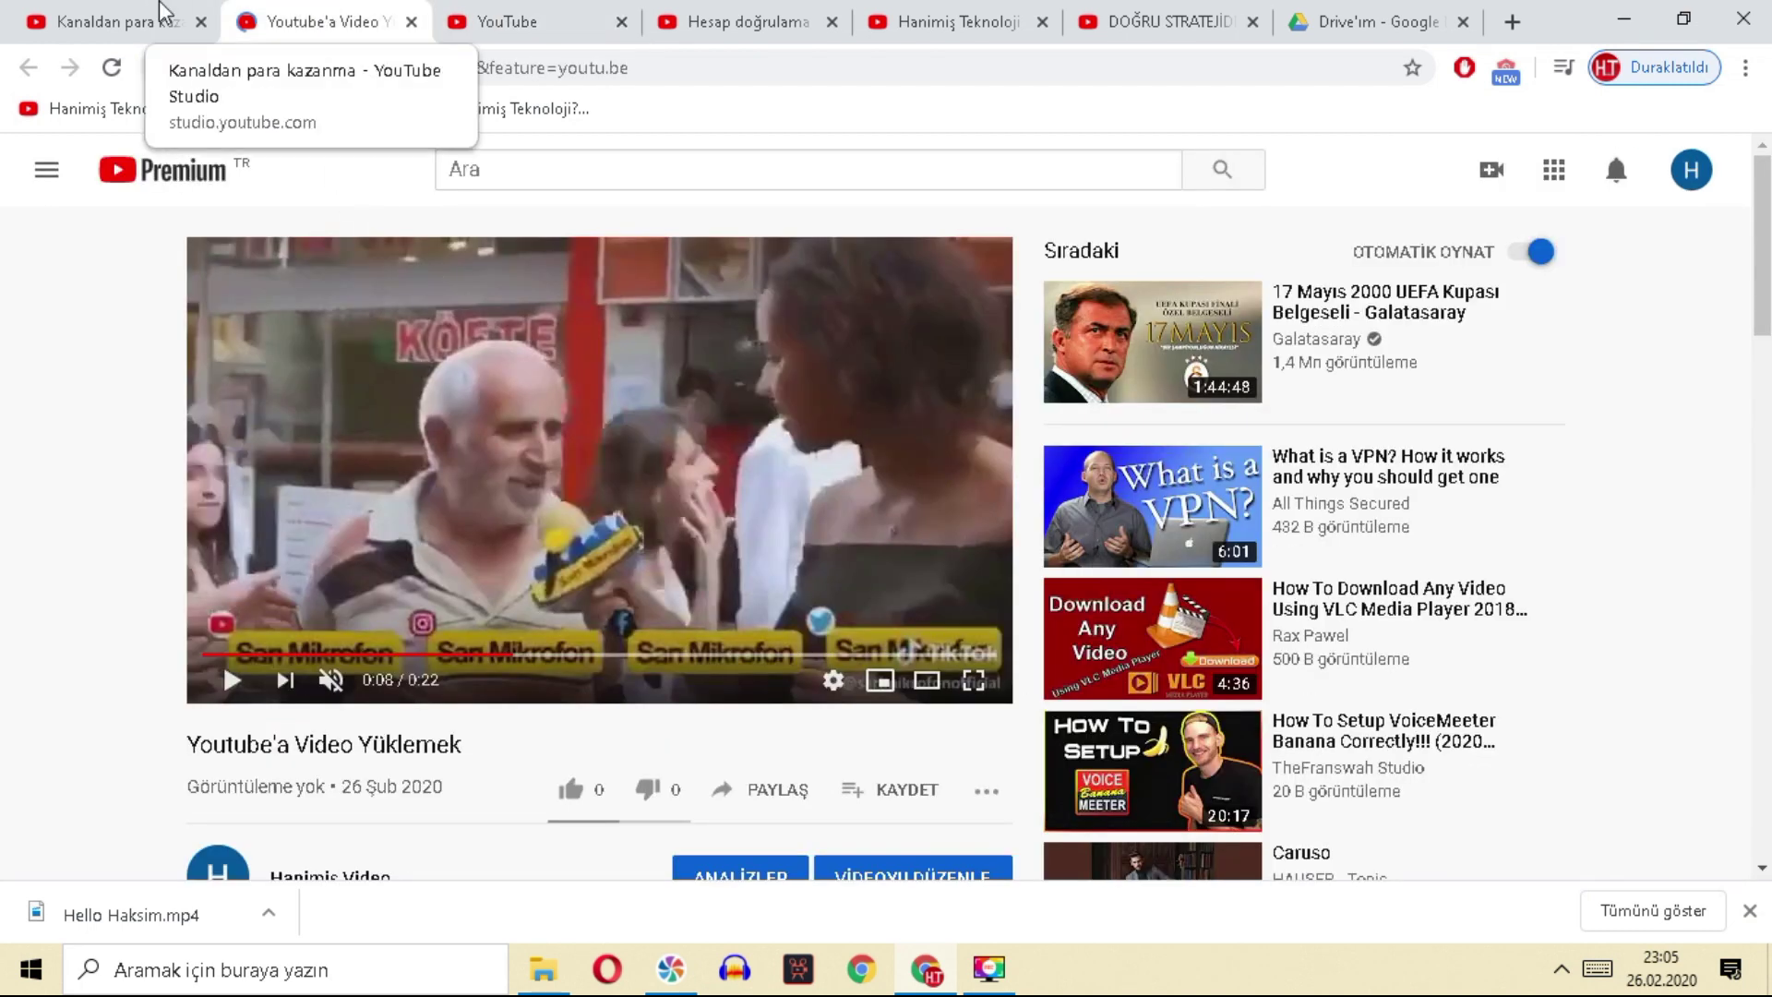
left_click(139, 22)
left_click(1351, 786)
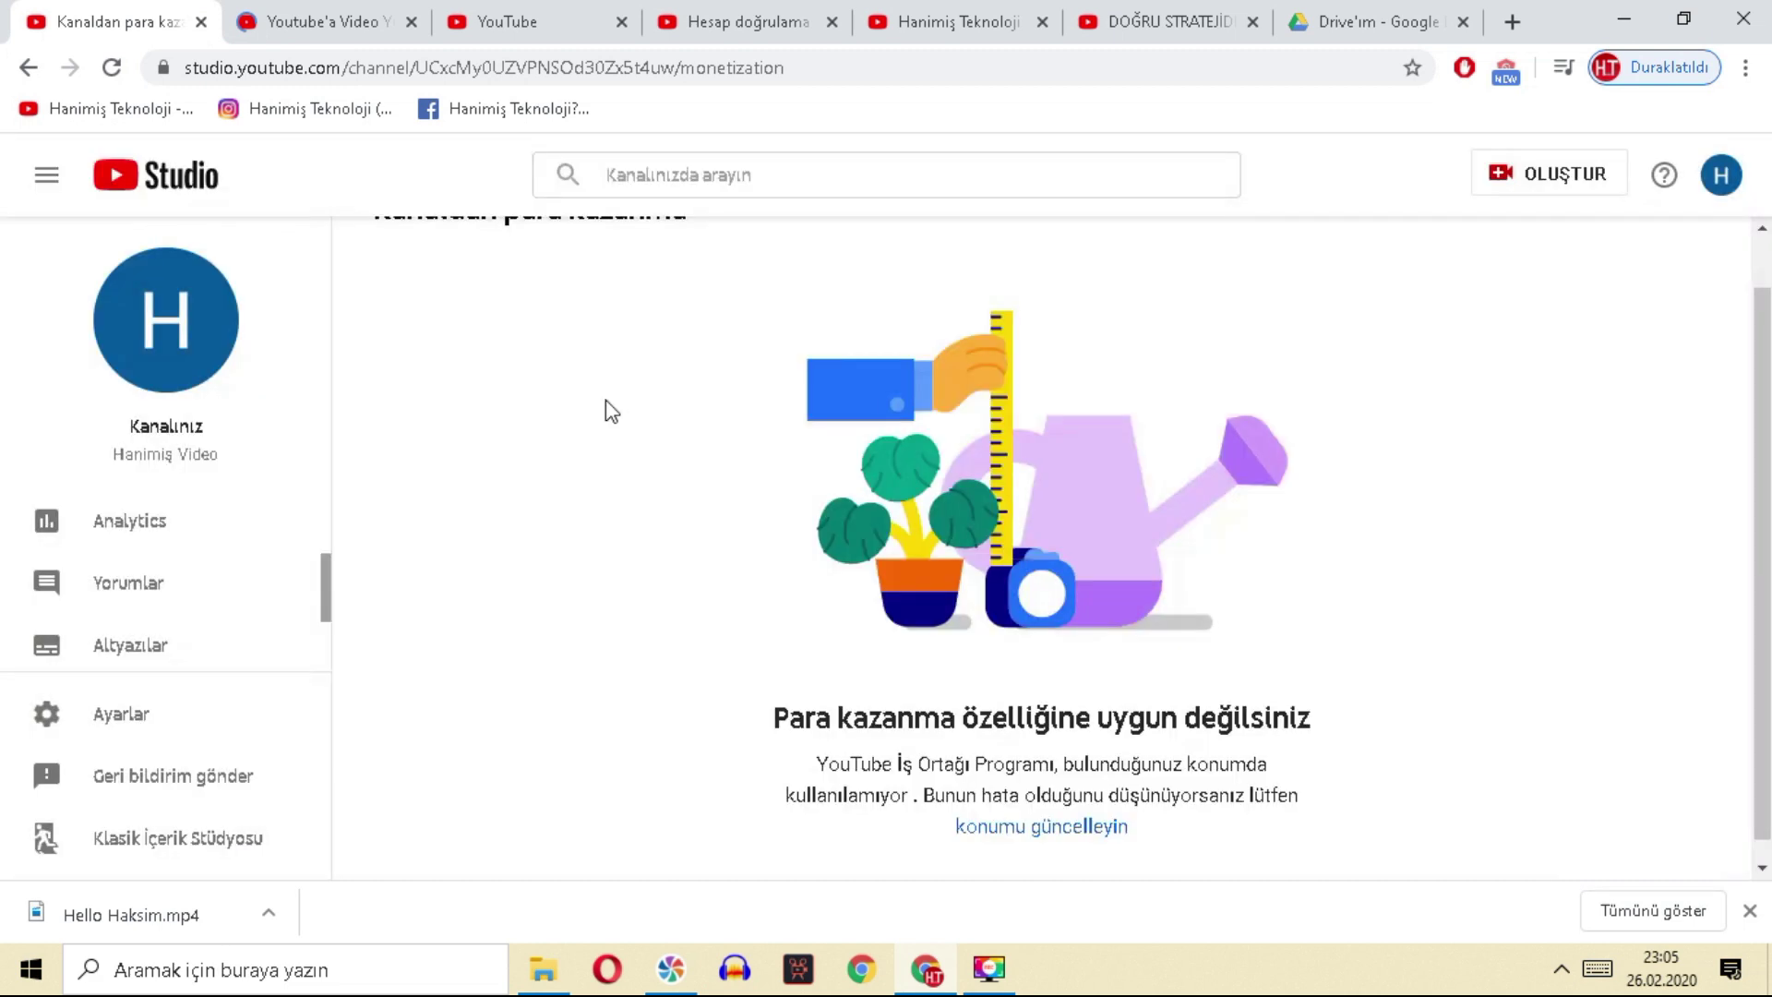
scroll(168, 570, "up", 2)
left_click(160, 576)
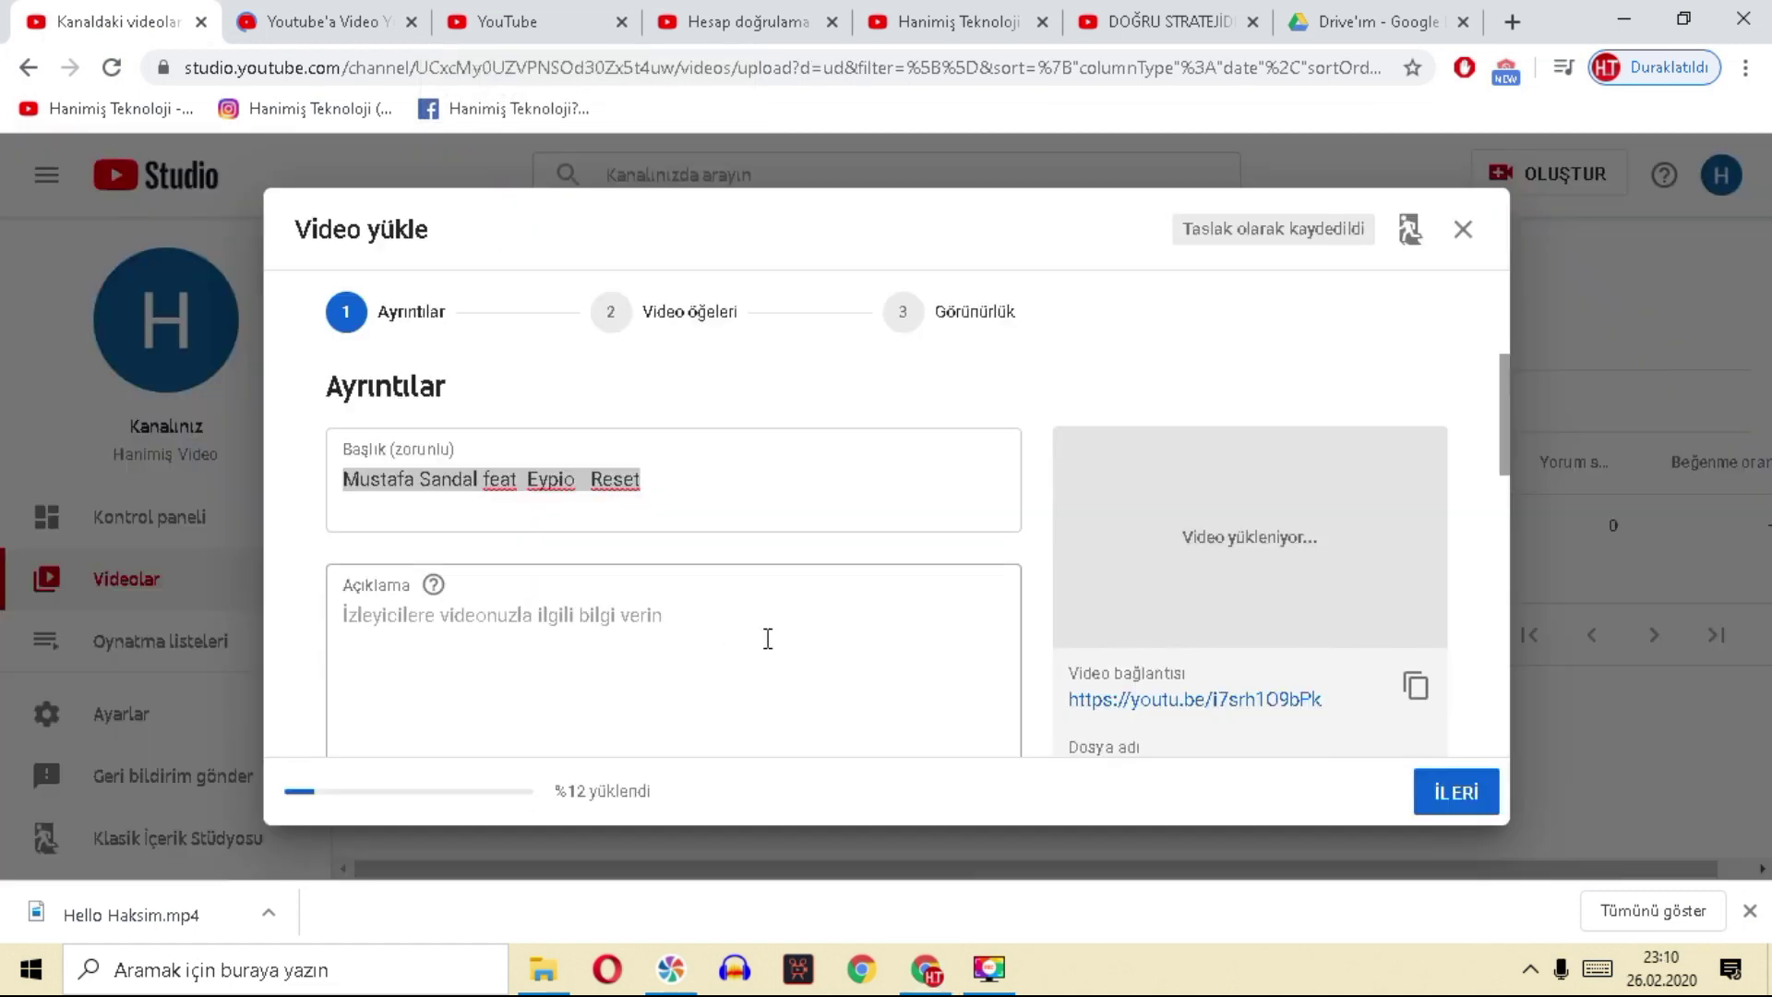
Step: Enter "sedsd" as the new video's description, mark it as Evet, çocuklara özel, and continue to Video öğeleri
left_click(767, 639)
type("sedsd")
left_click(1453, 790)
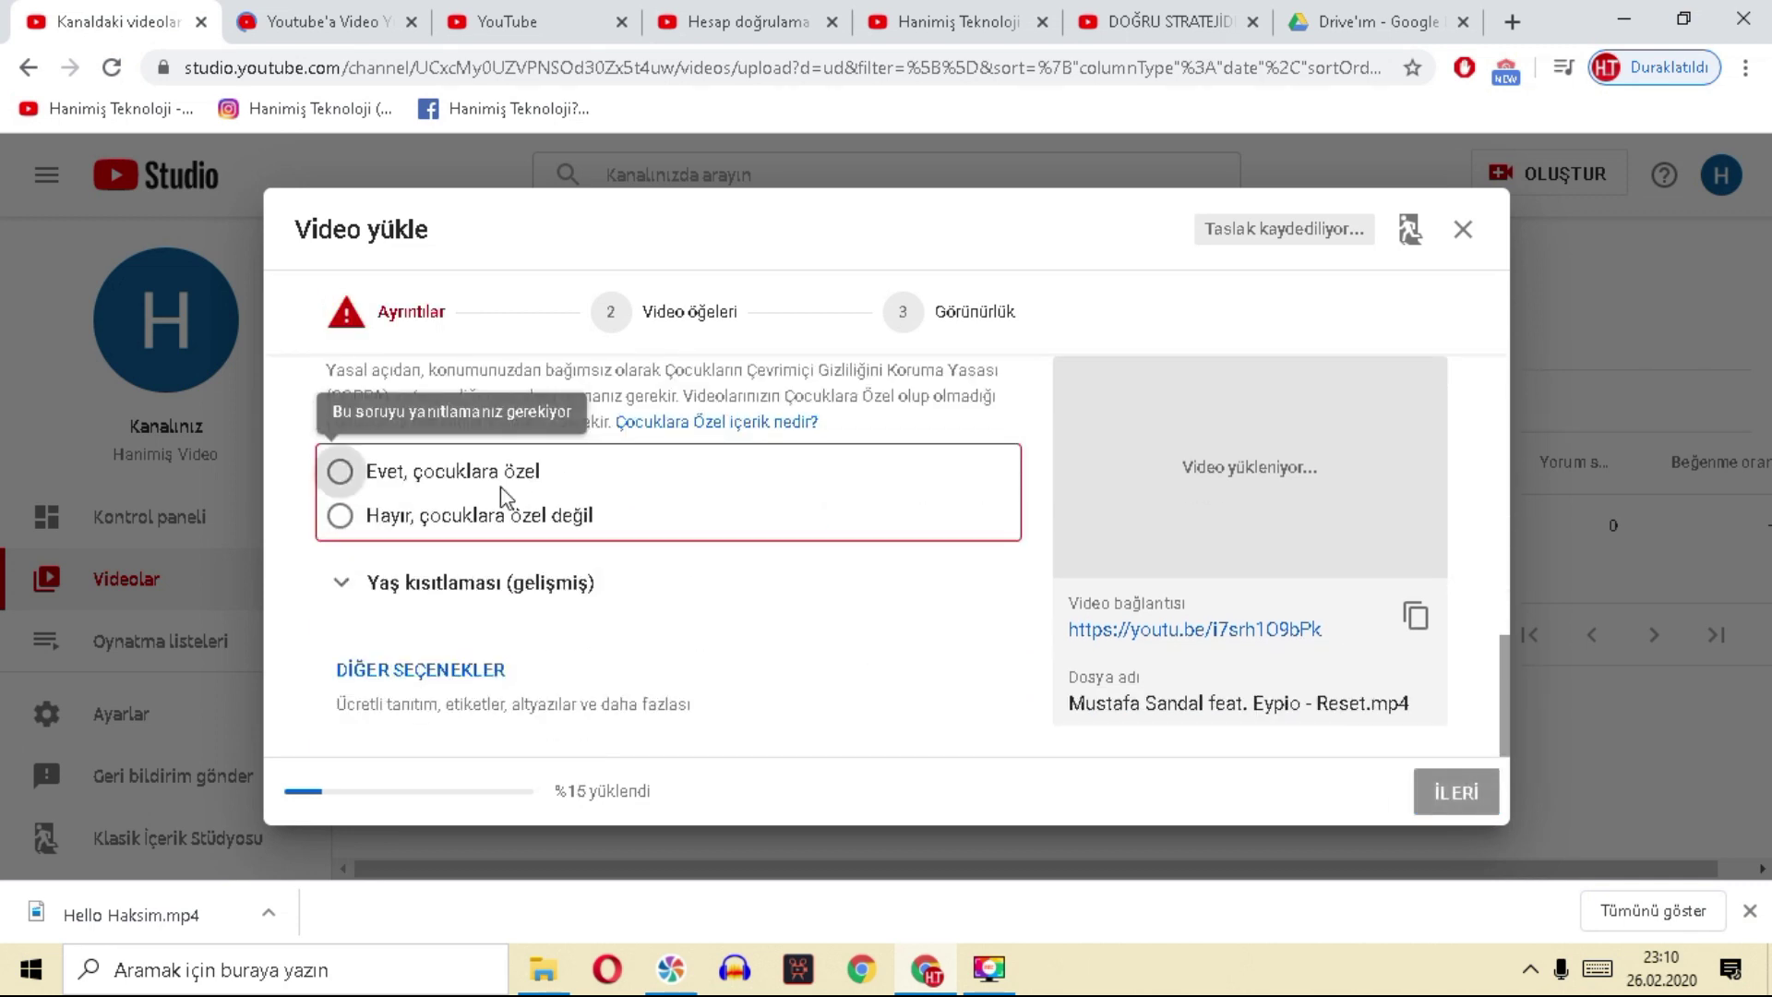
left_click(512, 475)
left_click(1426, 783)
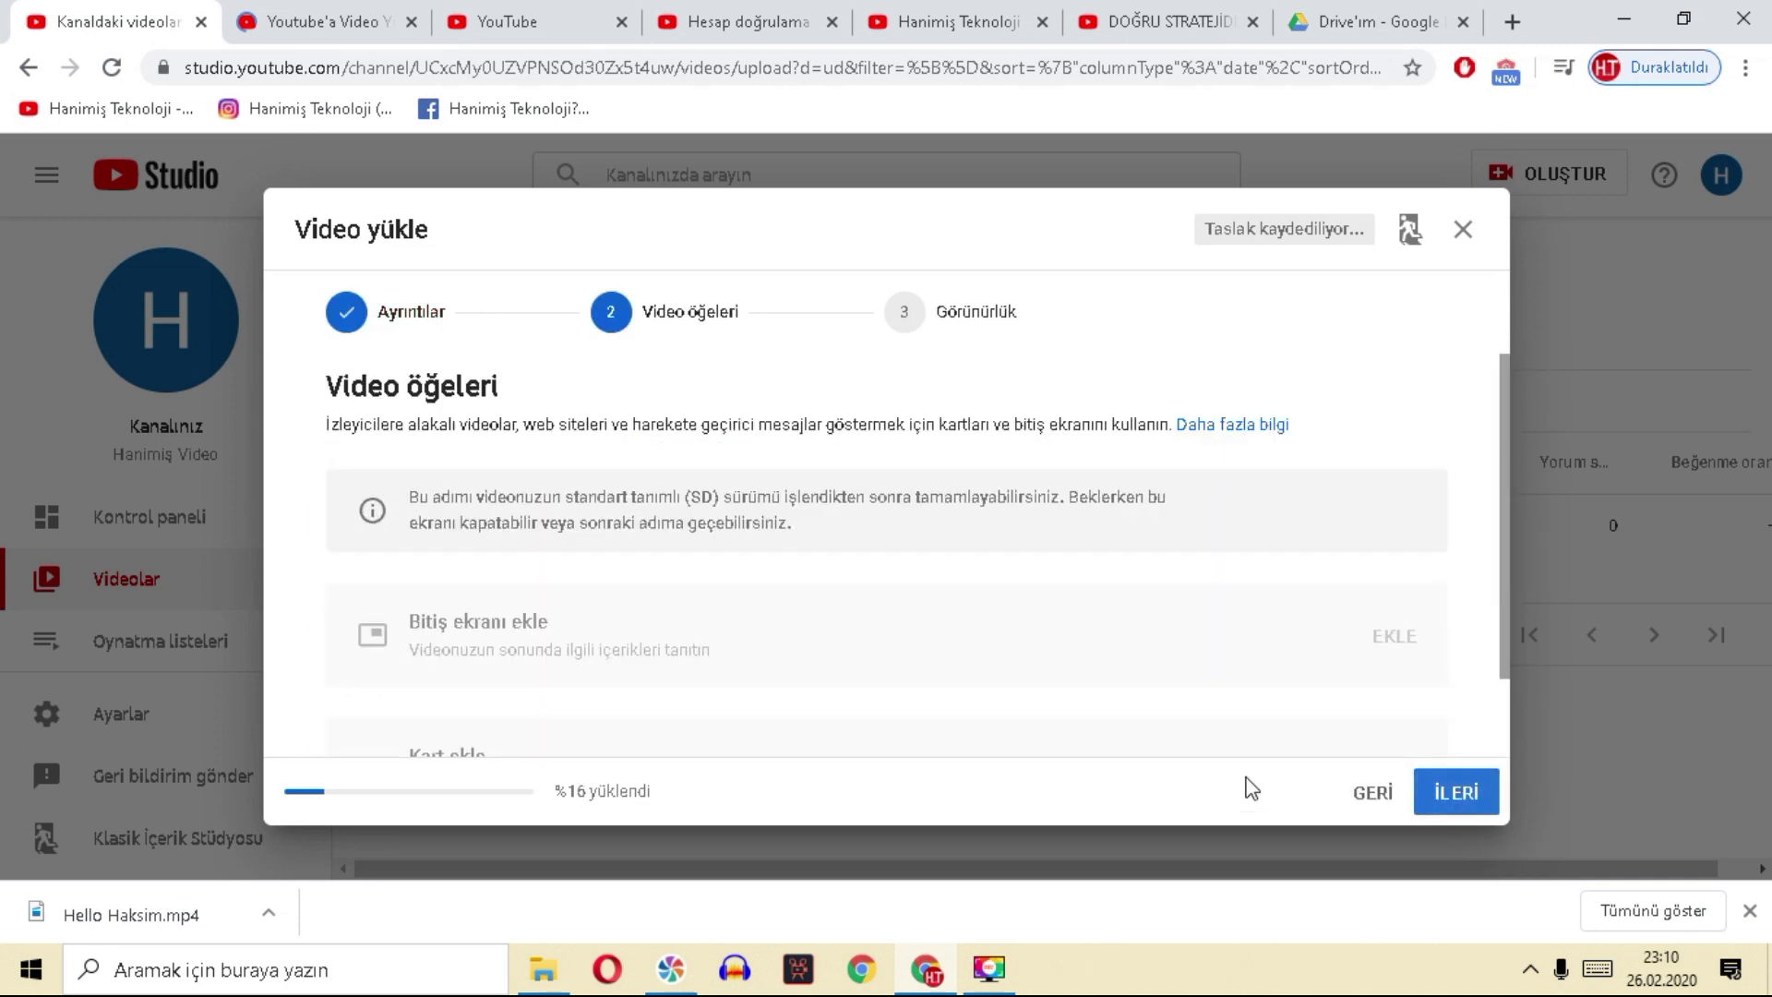
Step: Continue to Görünürlük, choose Hemen yayınlayın with Herkese açık, and publish the video
left_click(1446, 797)
left_click(858, 531)
left_click(845, 522)
left_click(1449, 789)
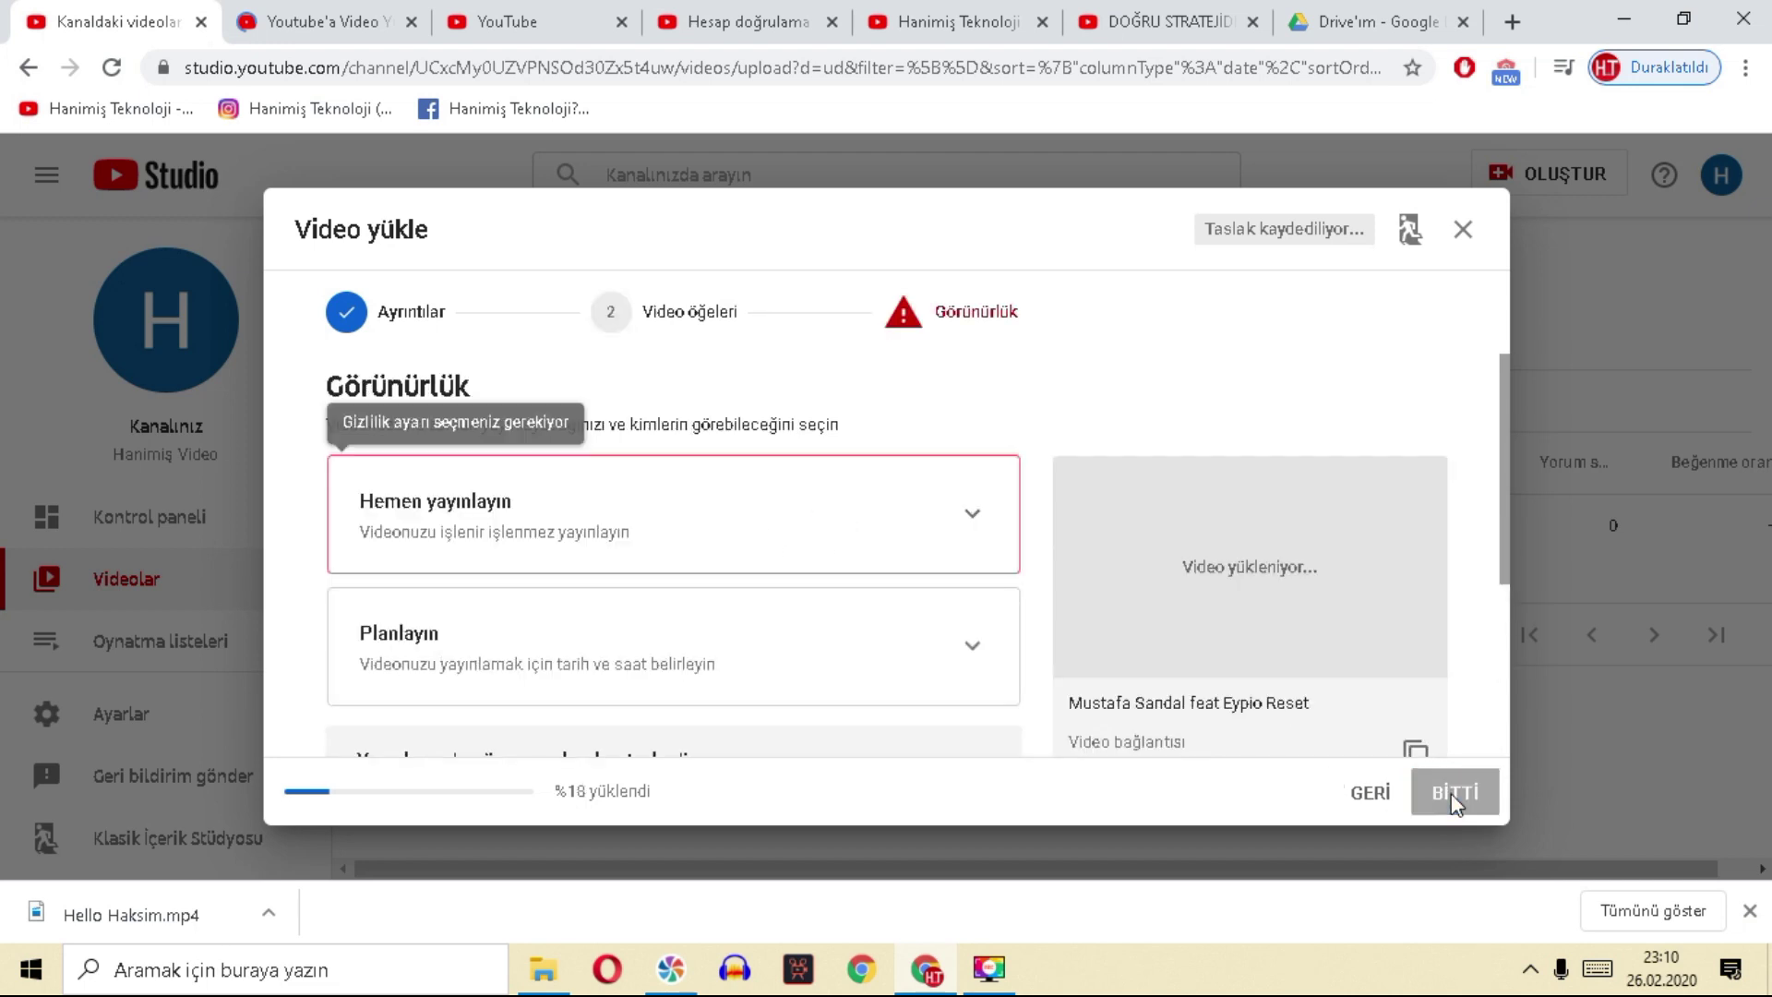
left_click(791, 544)
left_click(517, 591)
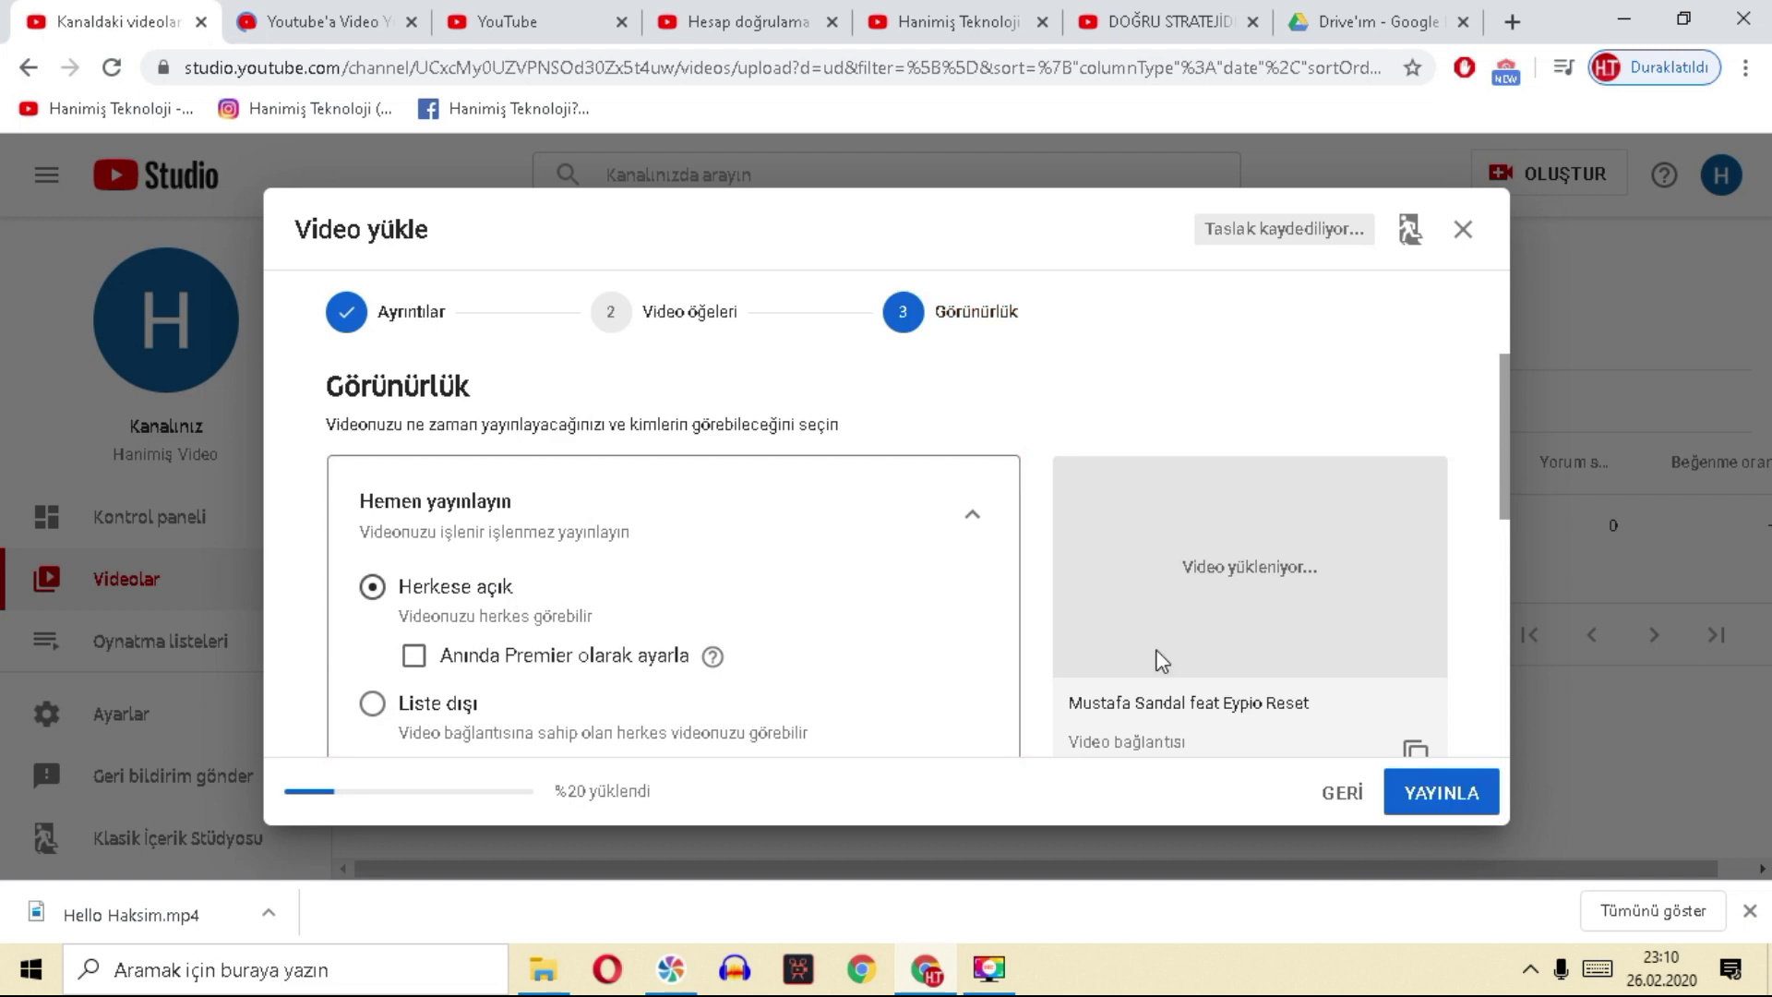
left_click(1436, 792)
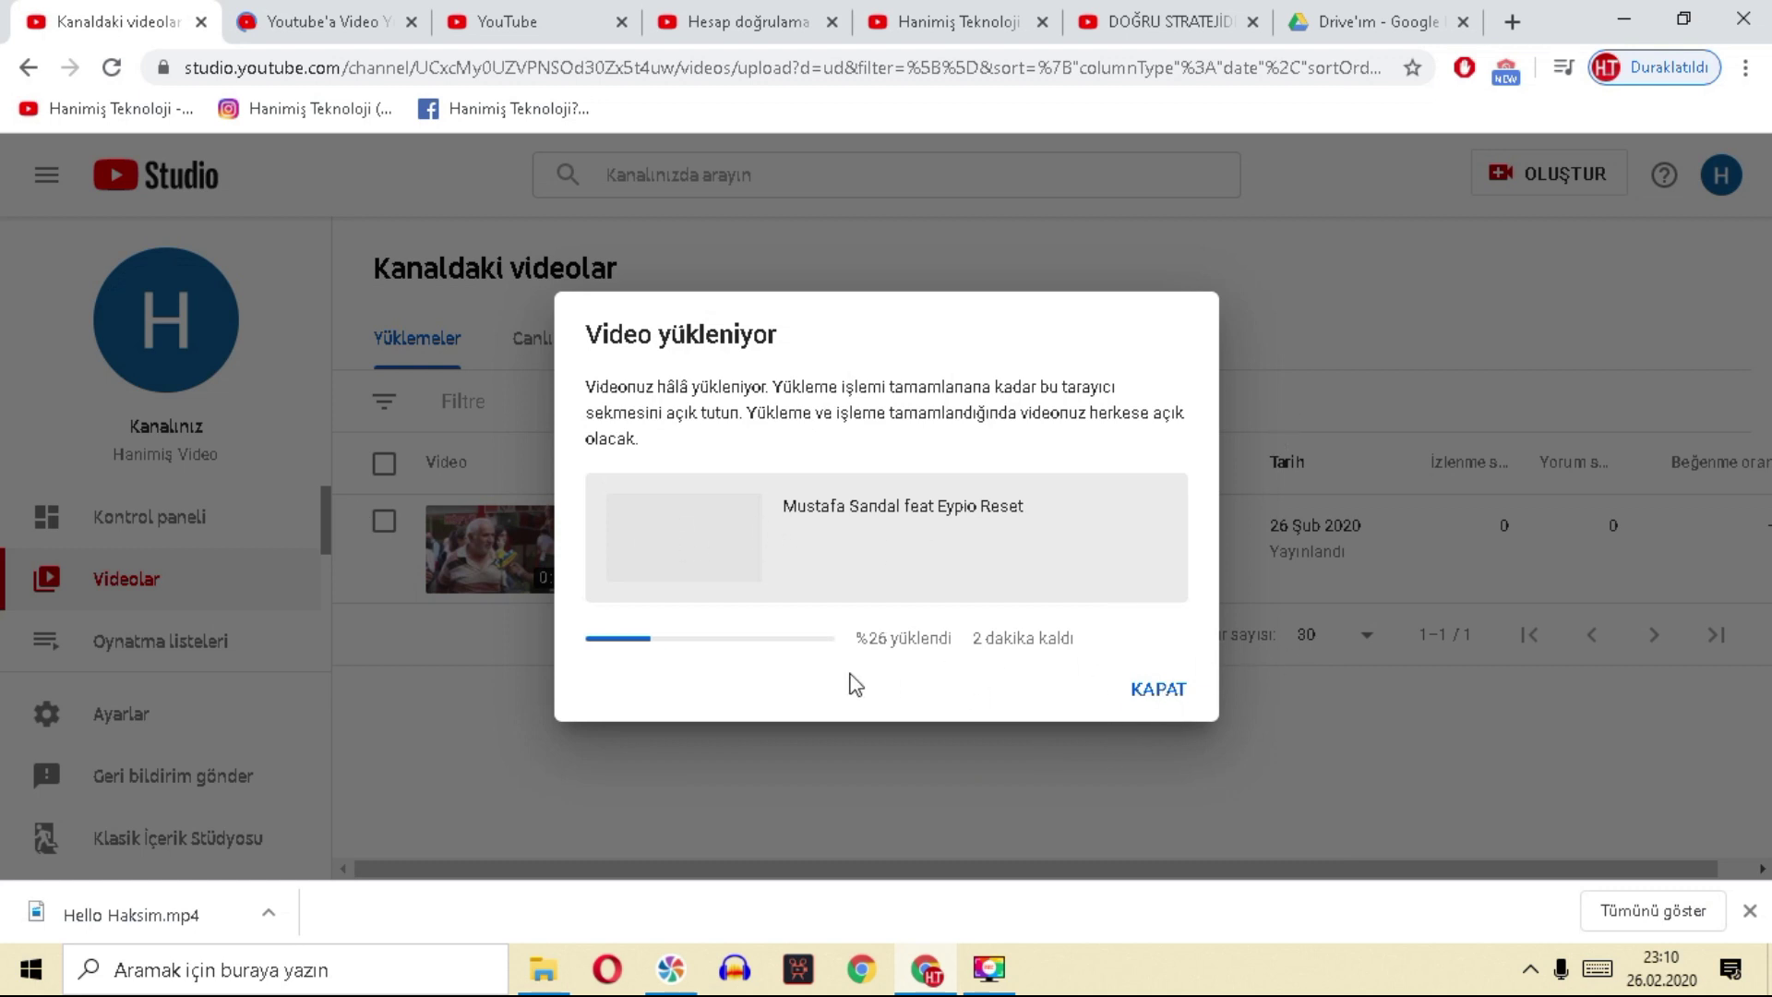
Step: Dismiss the upload progress dialog and collapse the Studio navigation menu
double_click(877, 637)
left_click(1156, 692)
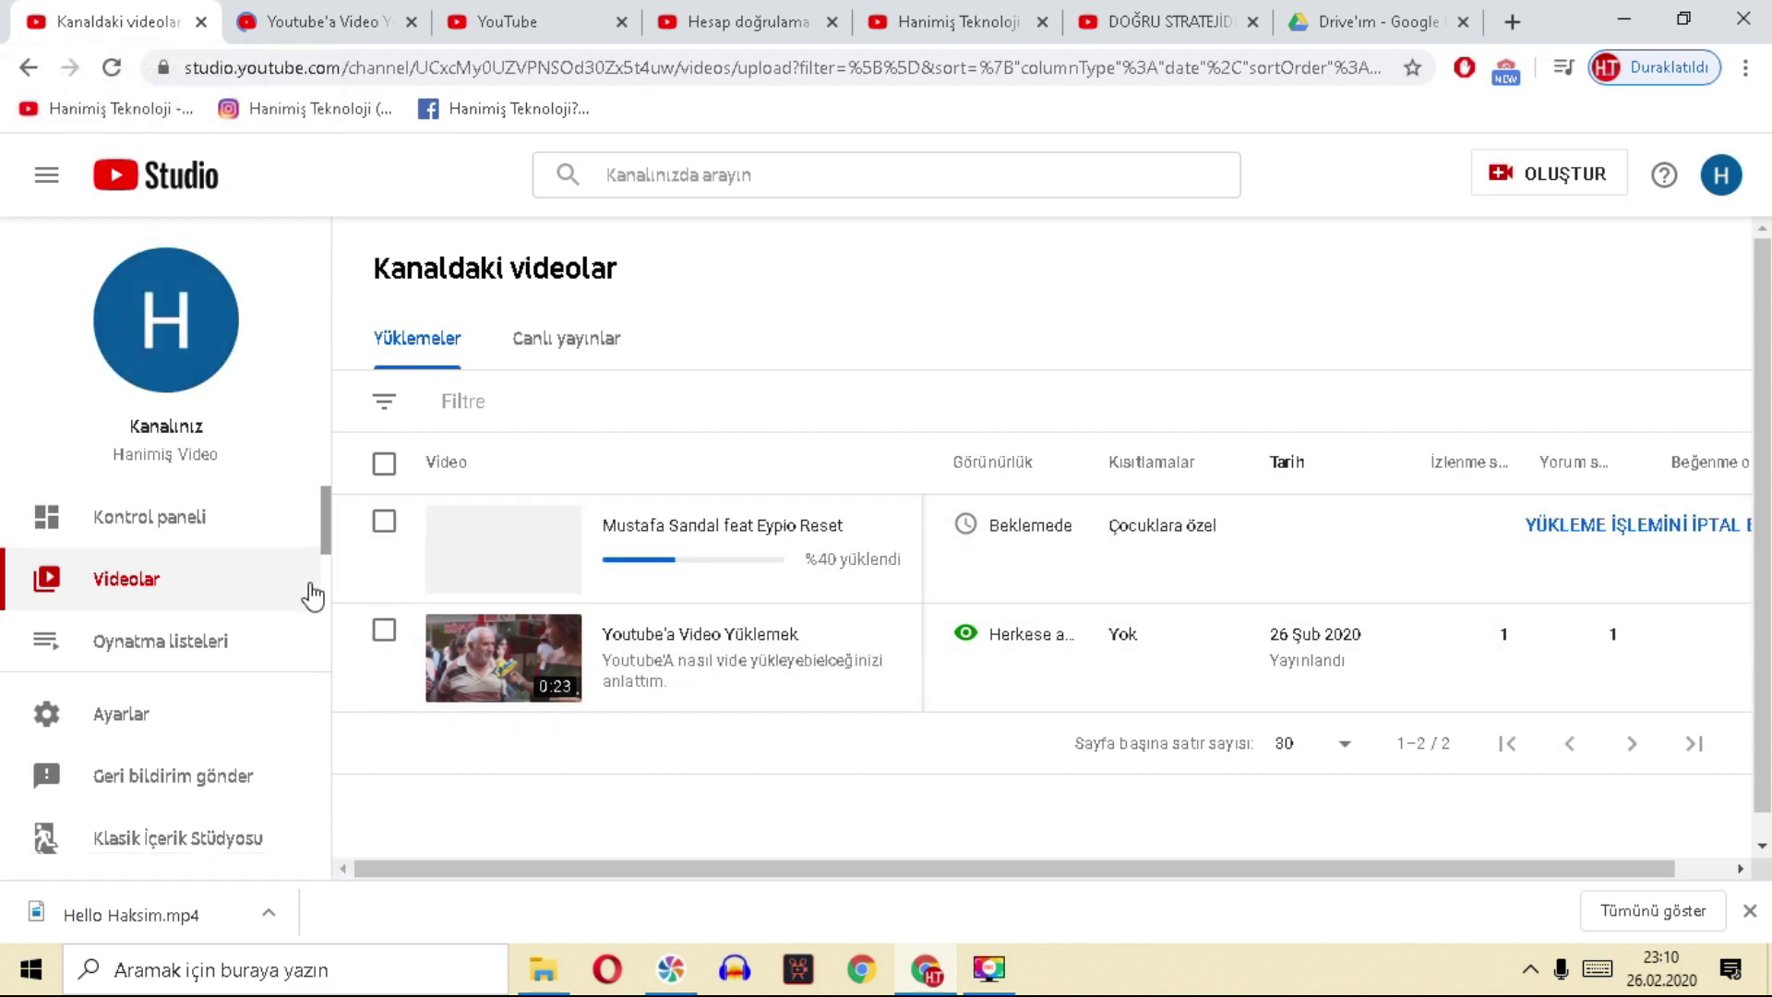
left_click(37, 175)
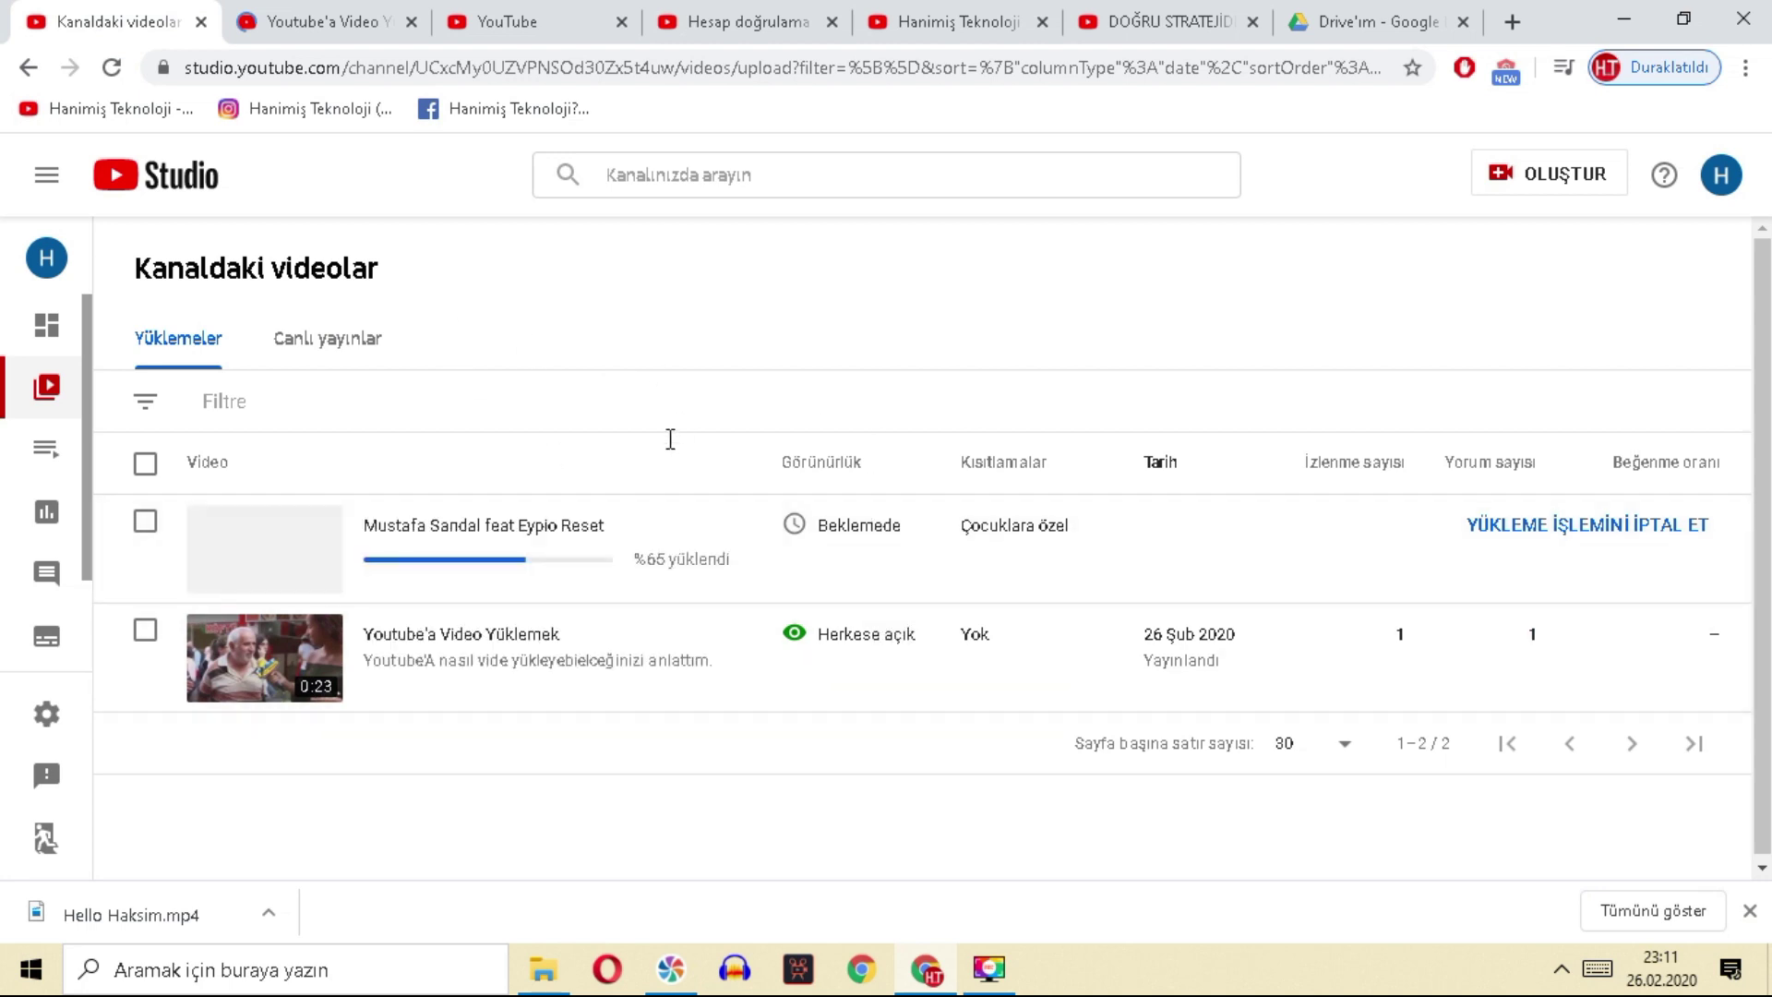
Step: Pin the YouTube Studio video list tab in the browser
right_click(126, 13)
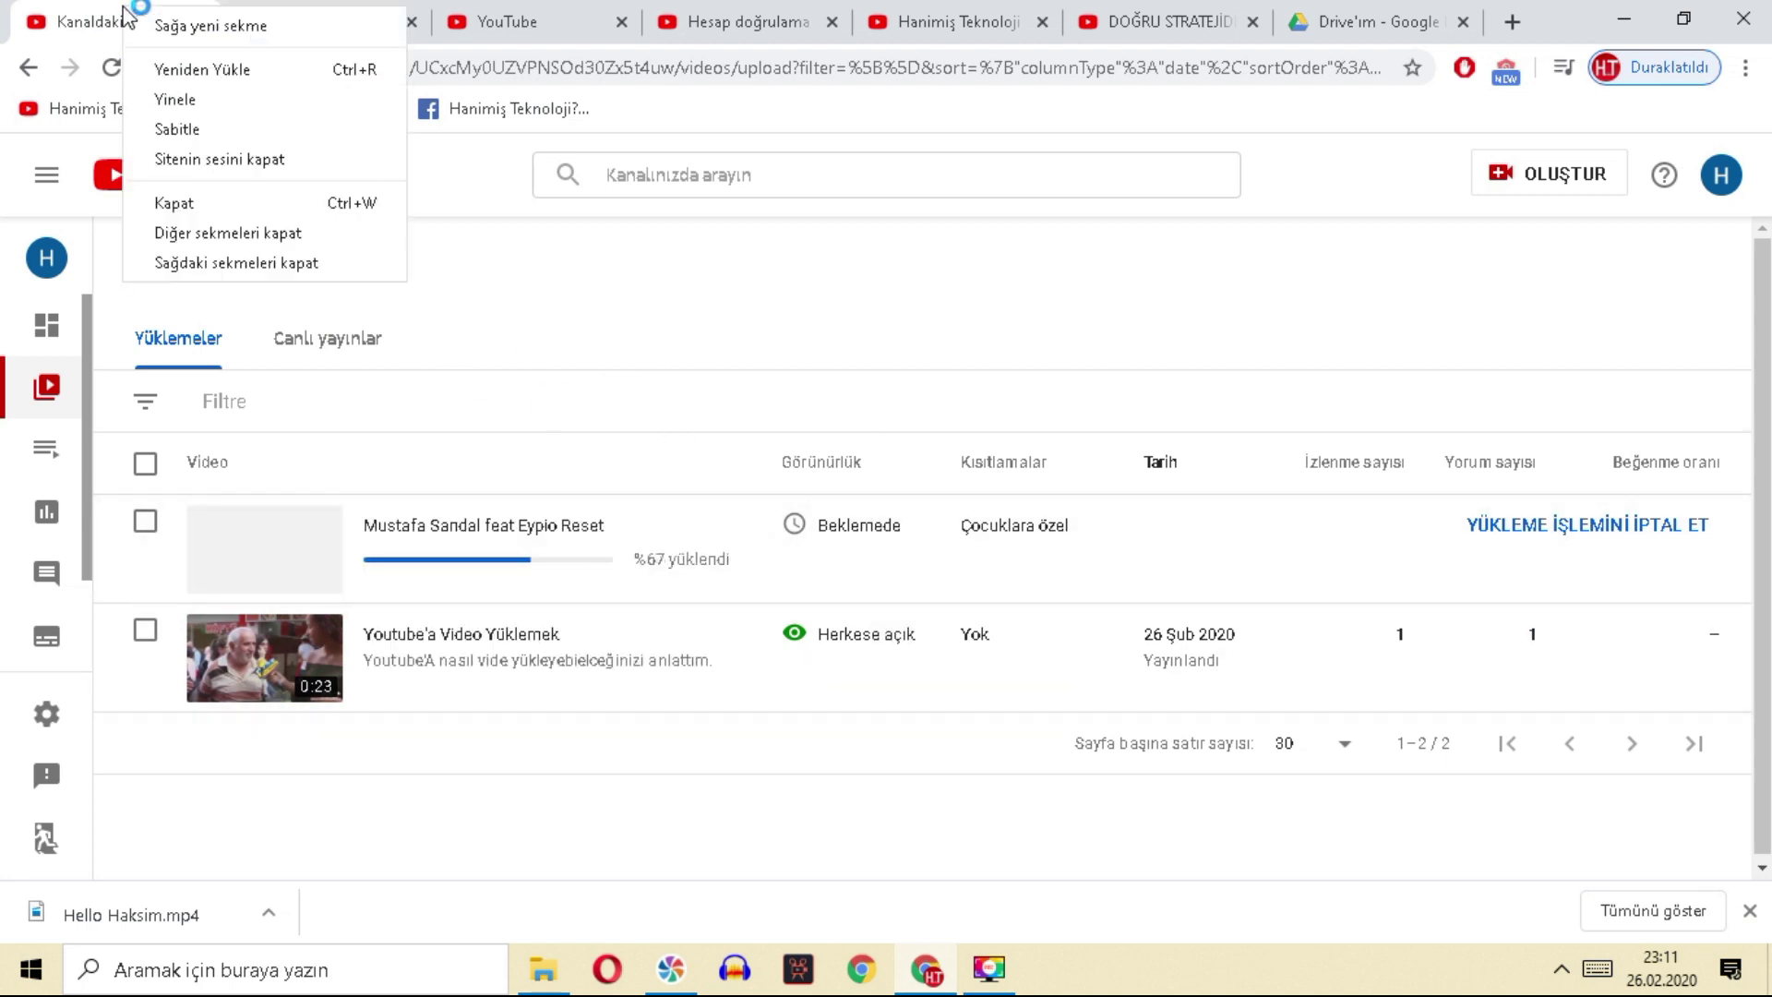
key("Escape")
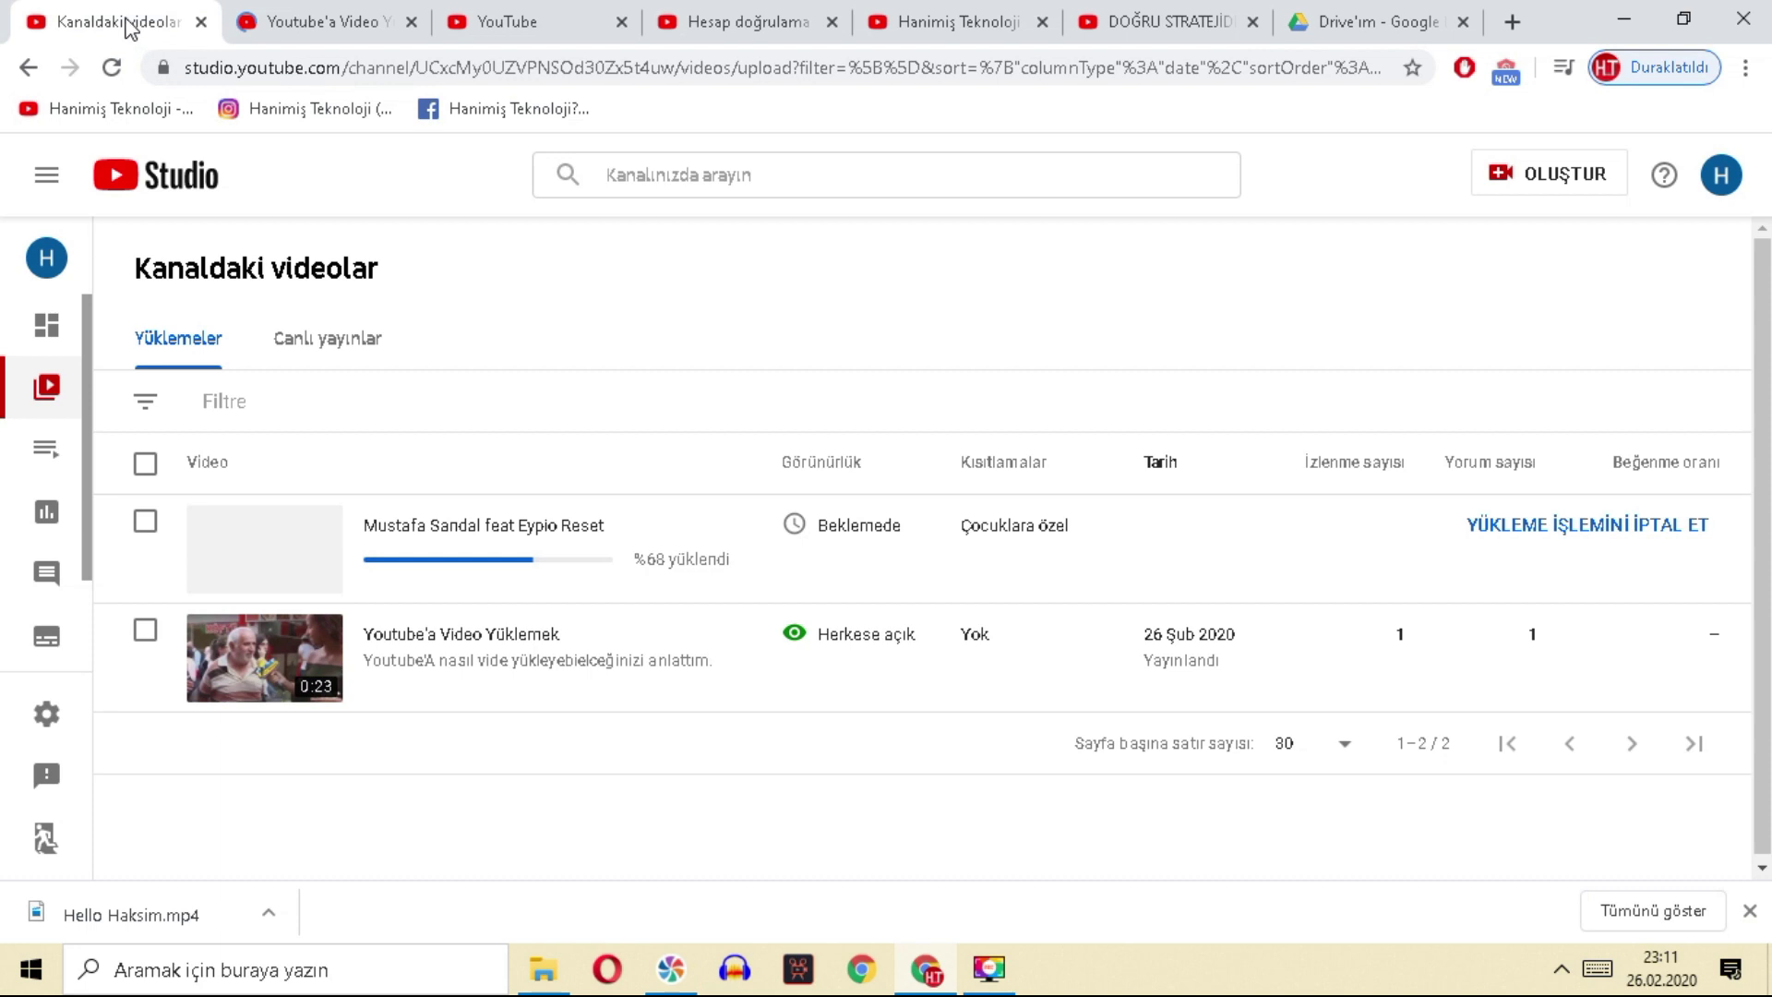
right_click(130, 27)
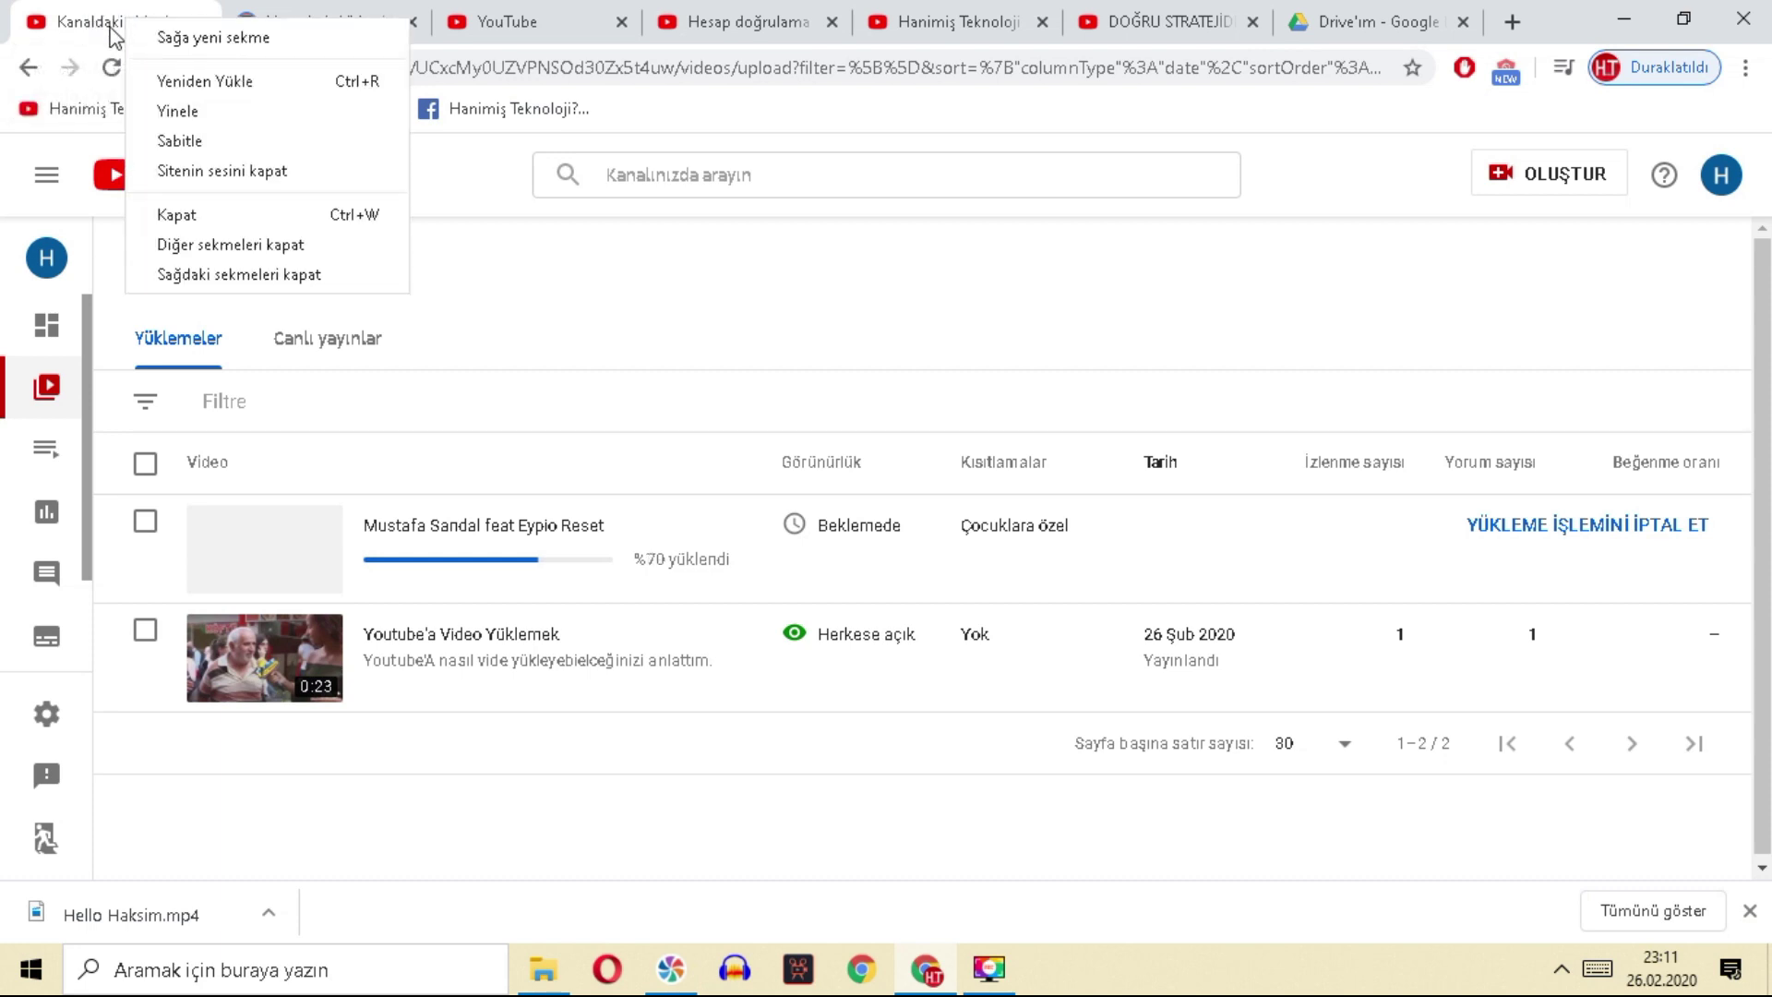
left_click(231, 142)
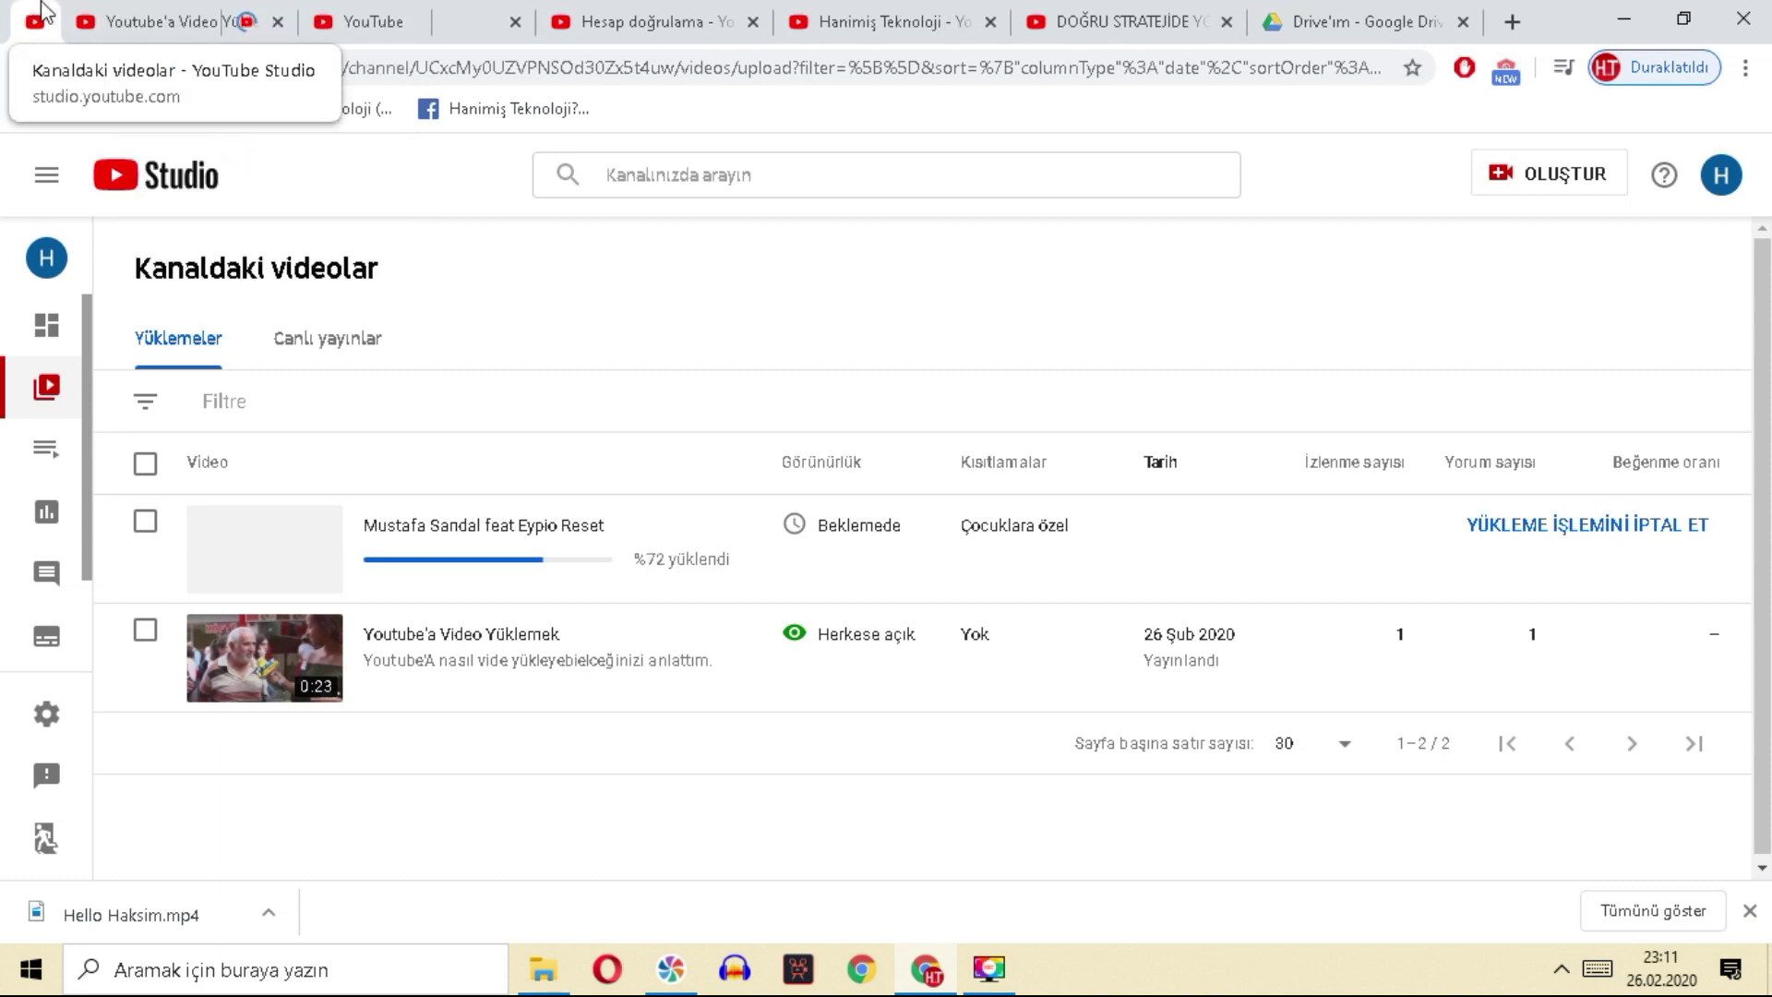
Step: Close every browser tab except the pinned Studio tab and maximize the browser window
left_click(449, 13)
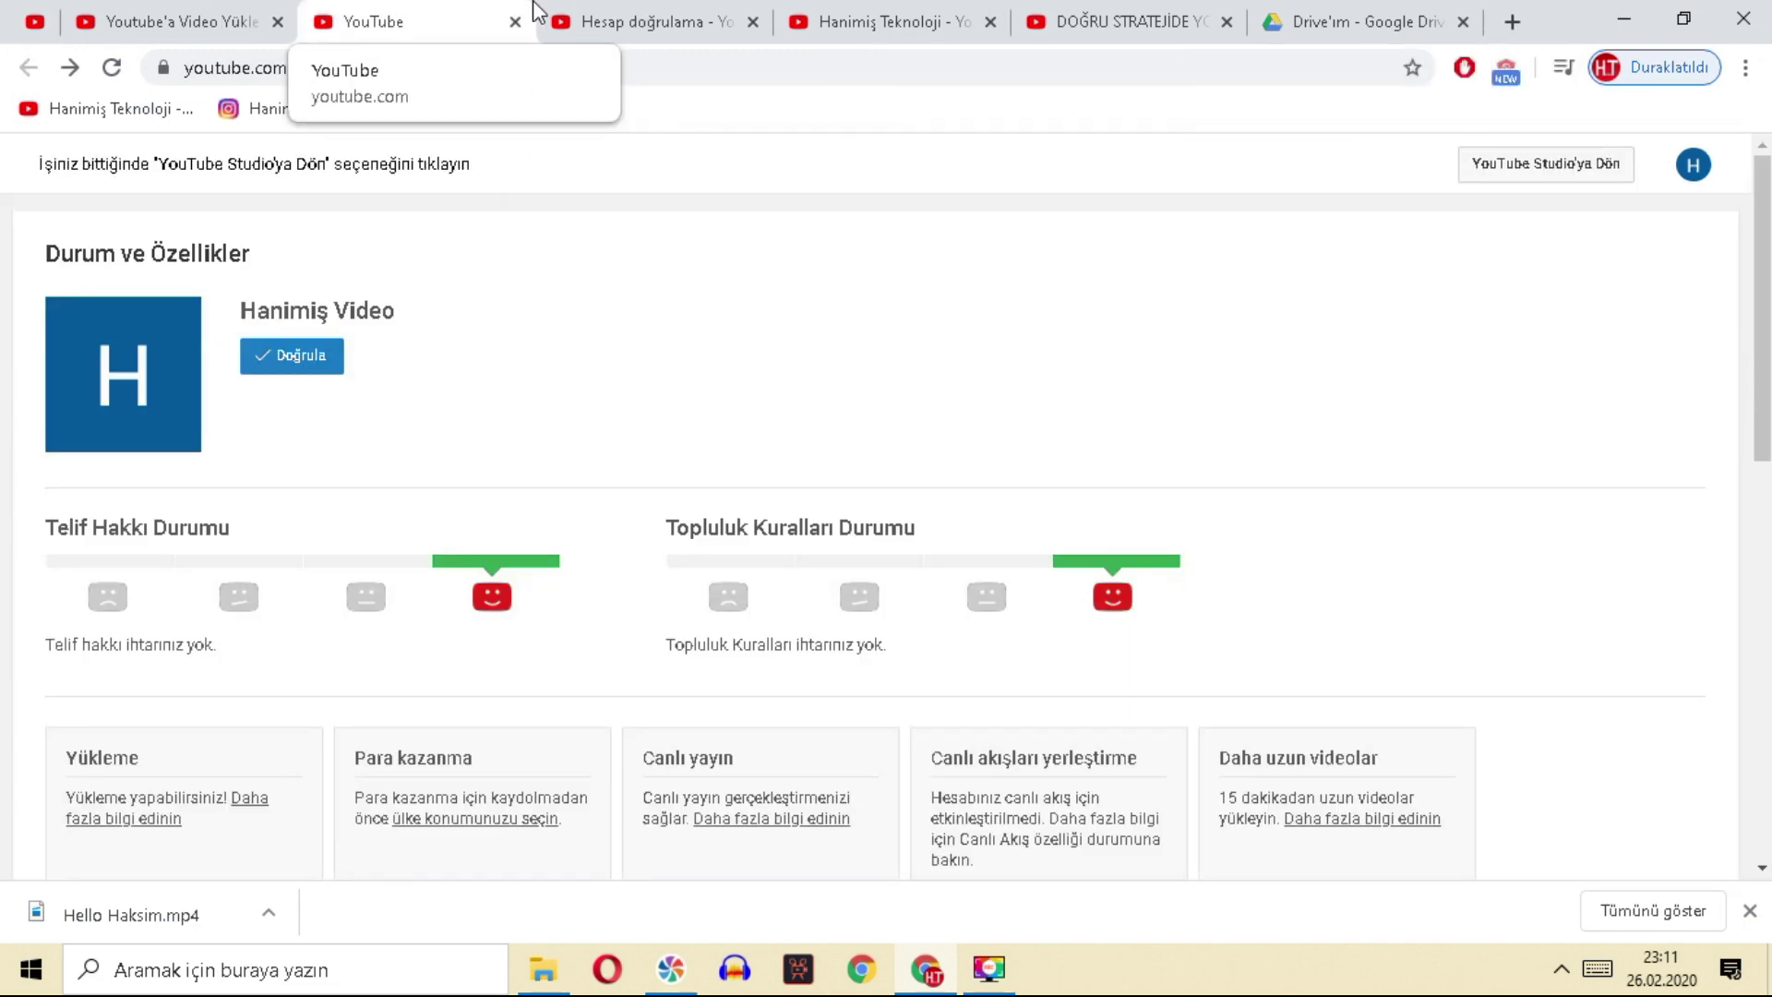
left_click(35, 20)
left_click(1356, 13)
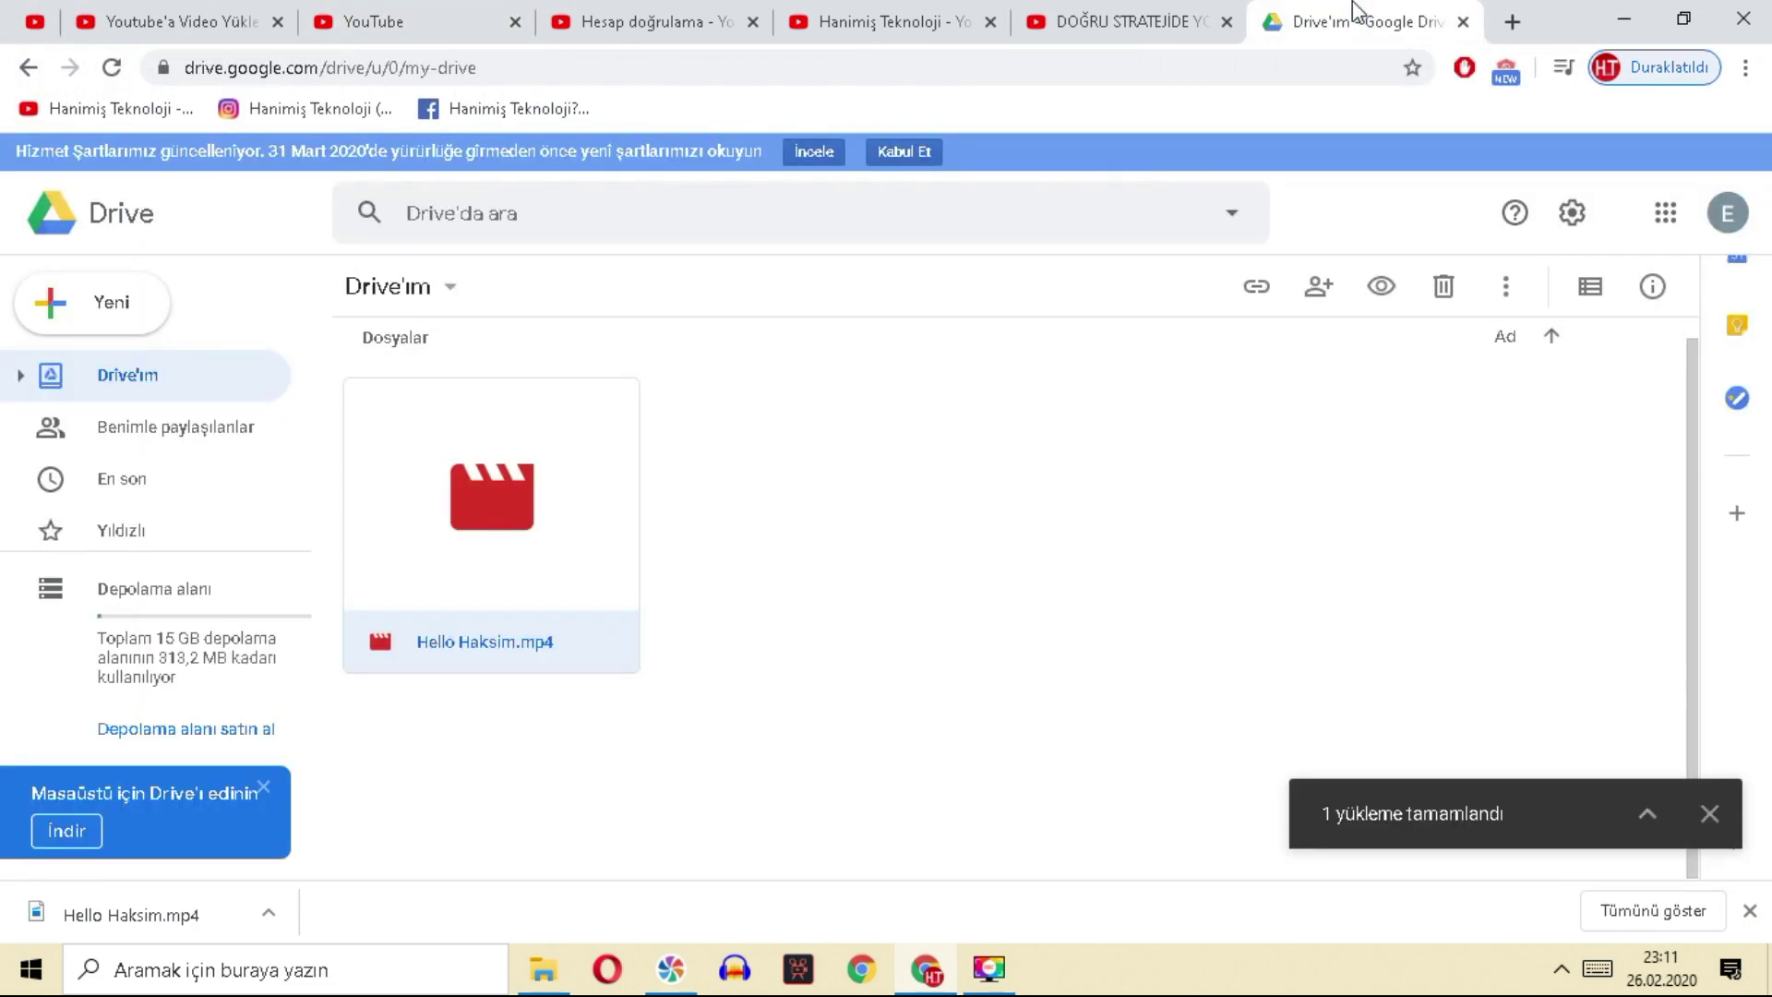
left_click(277, 20)
left_click(290, 22)
left_click(321, 20)
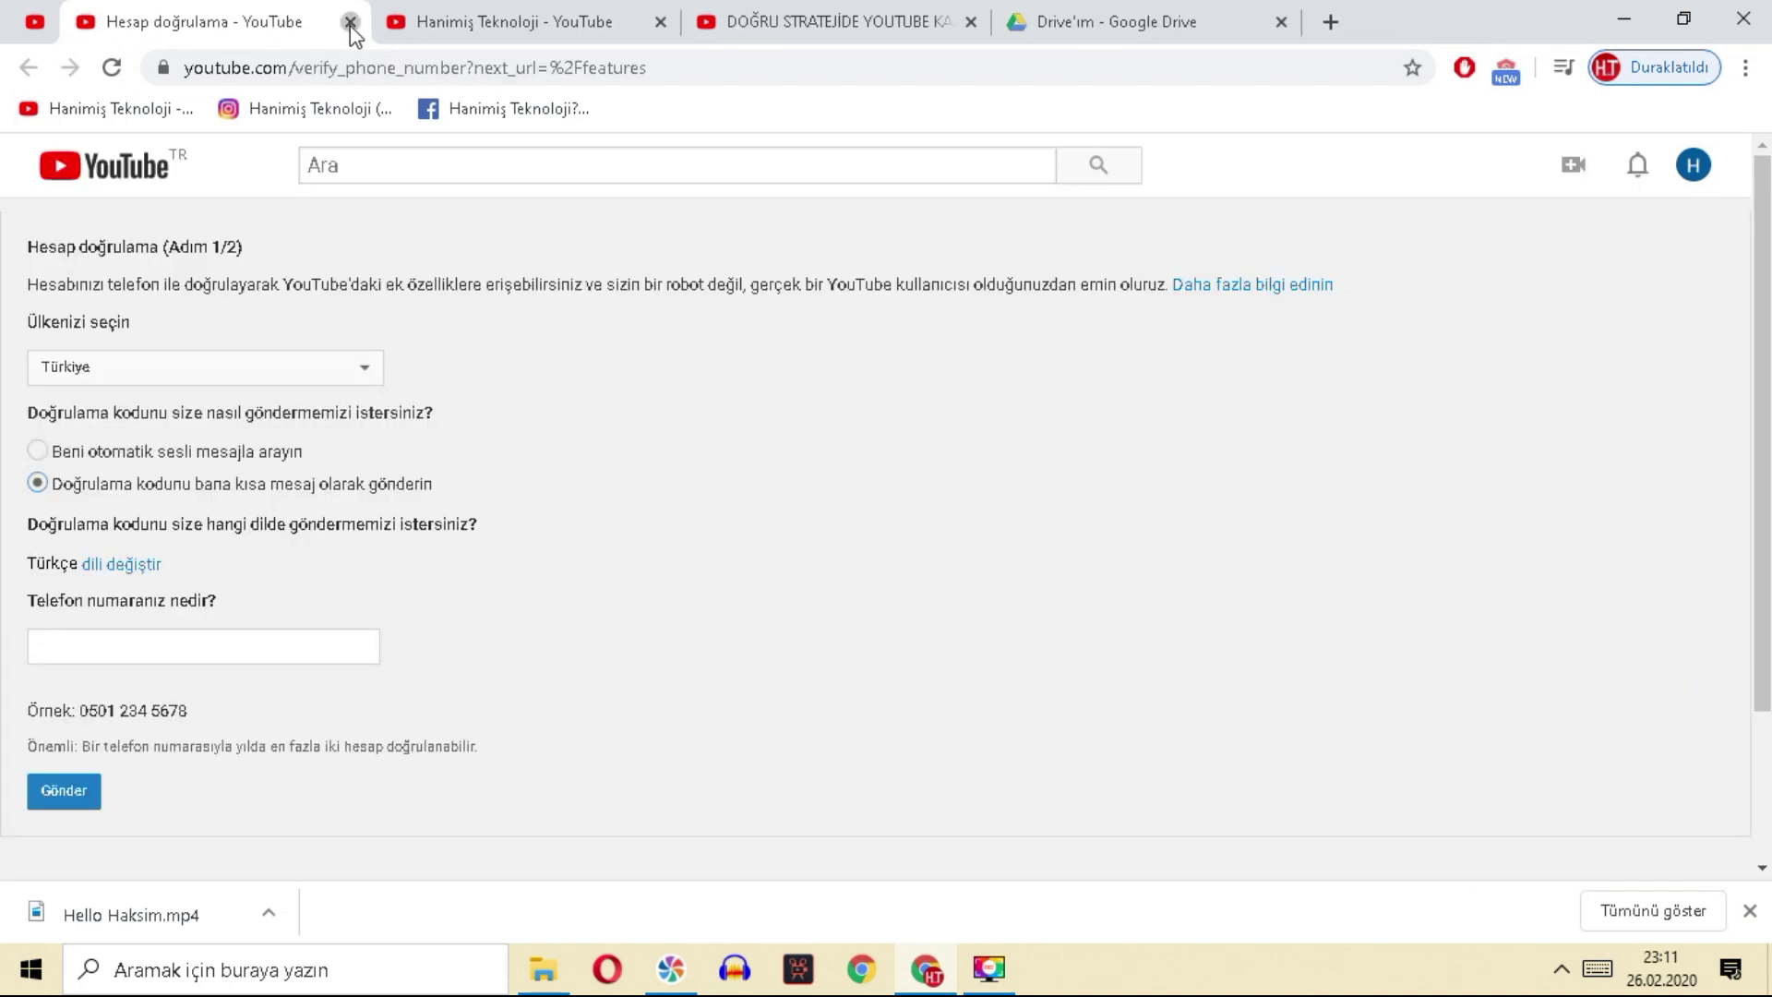
left_click(351, 22)
left_click(350, 22)
left_click(351, 23)
left_click(351, 22)
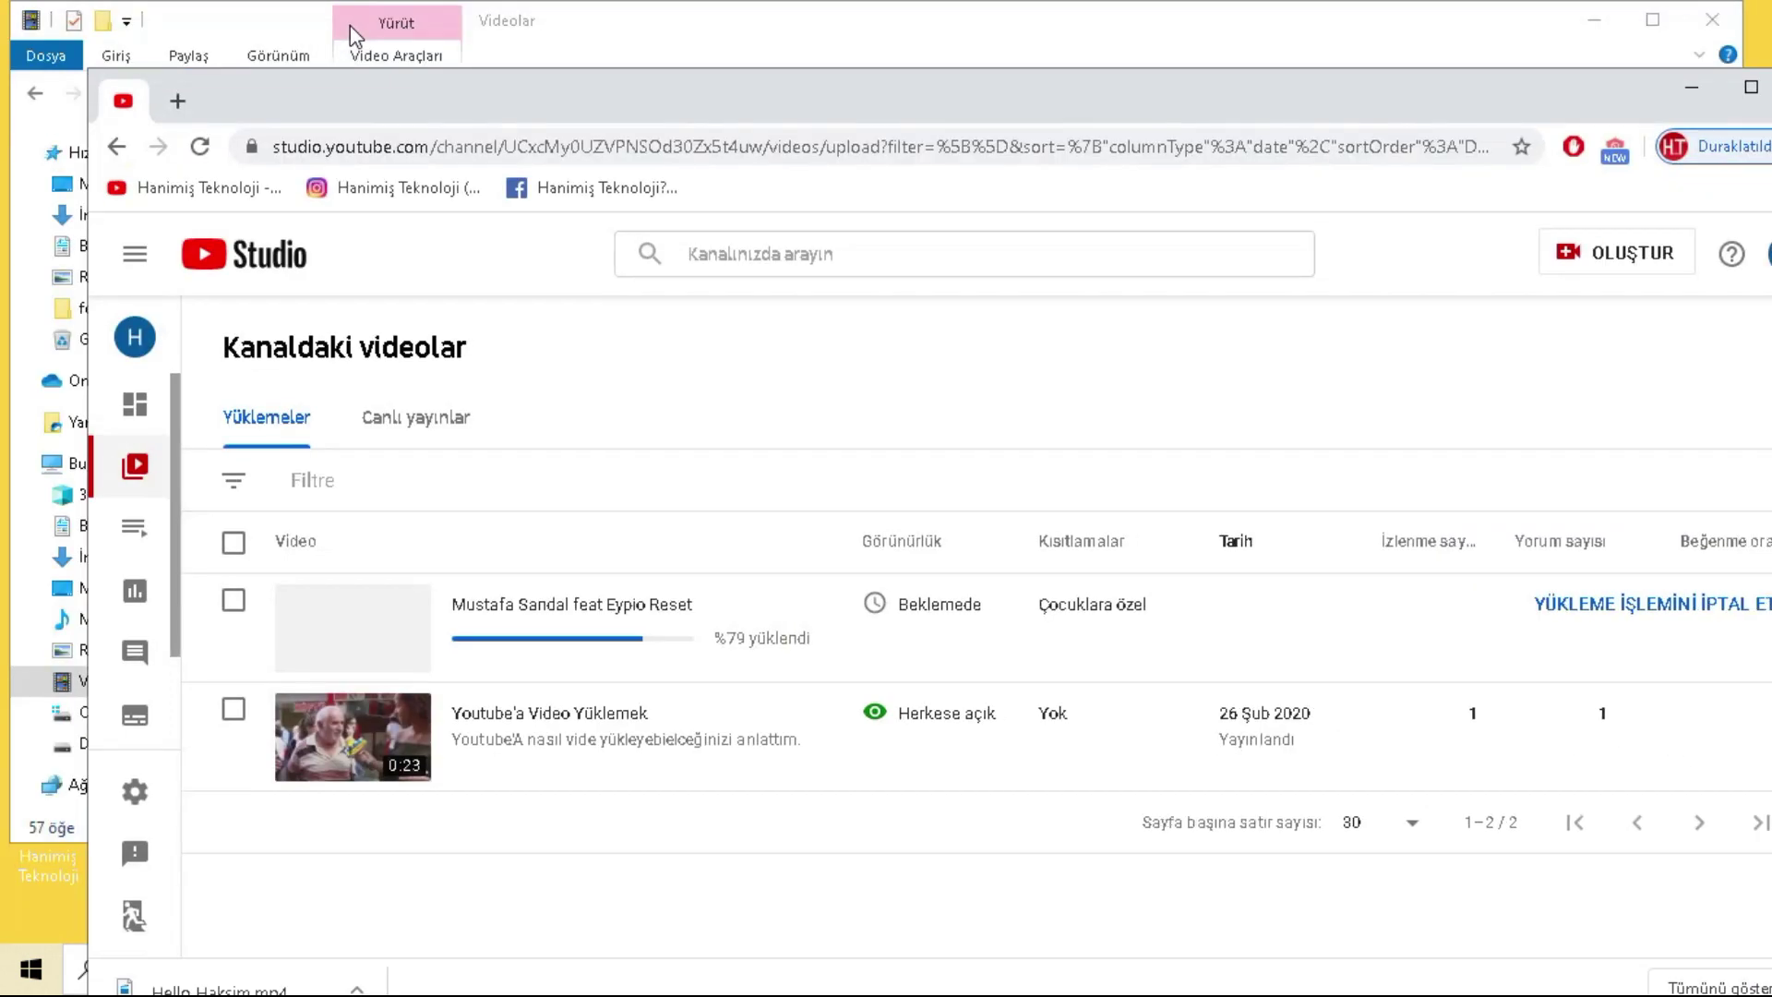
left_click(1751, 87)
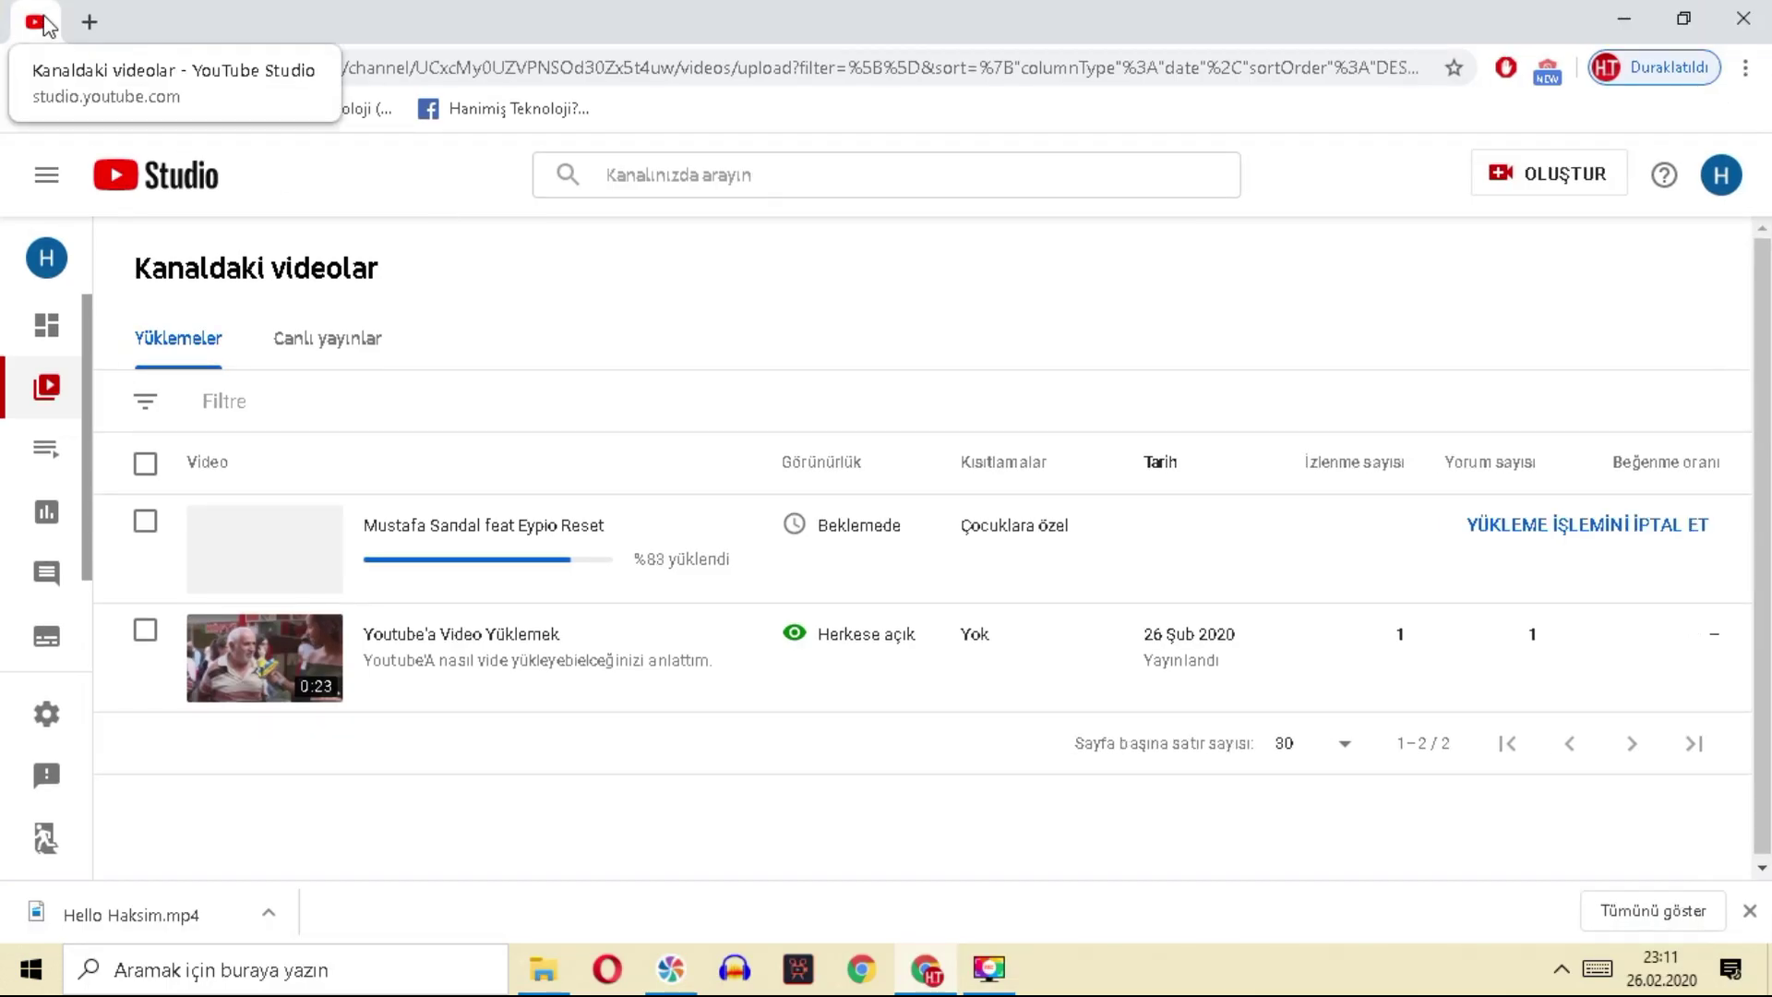
Step: Unpin the Studio tab and pin it again
right_click(27, 17)
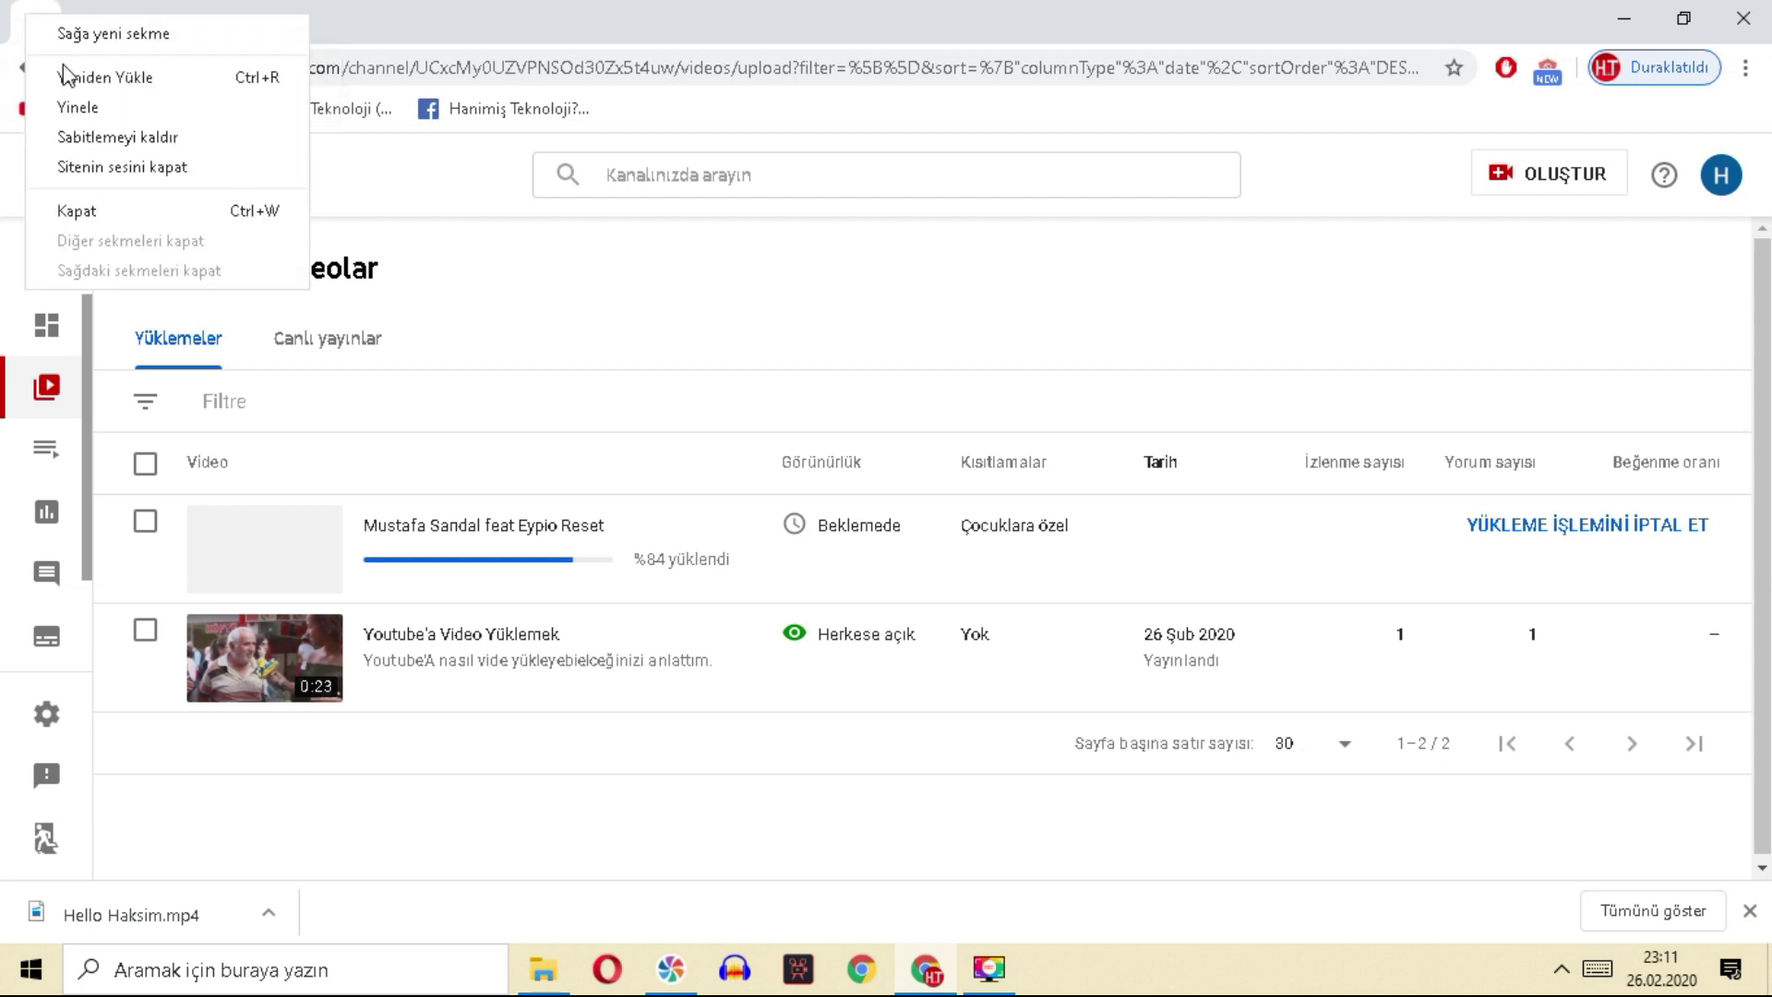
left_click(439, 185)
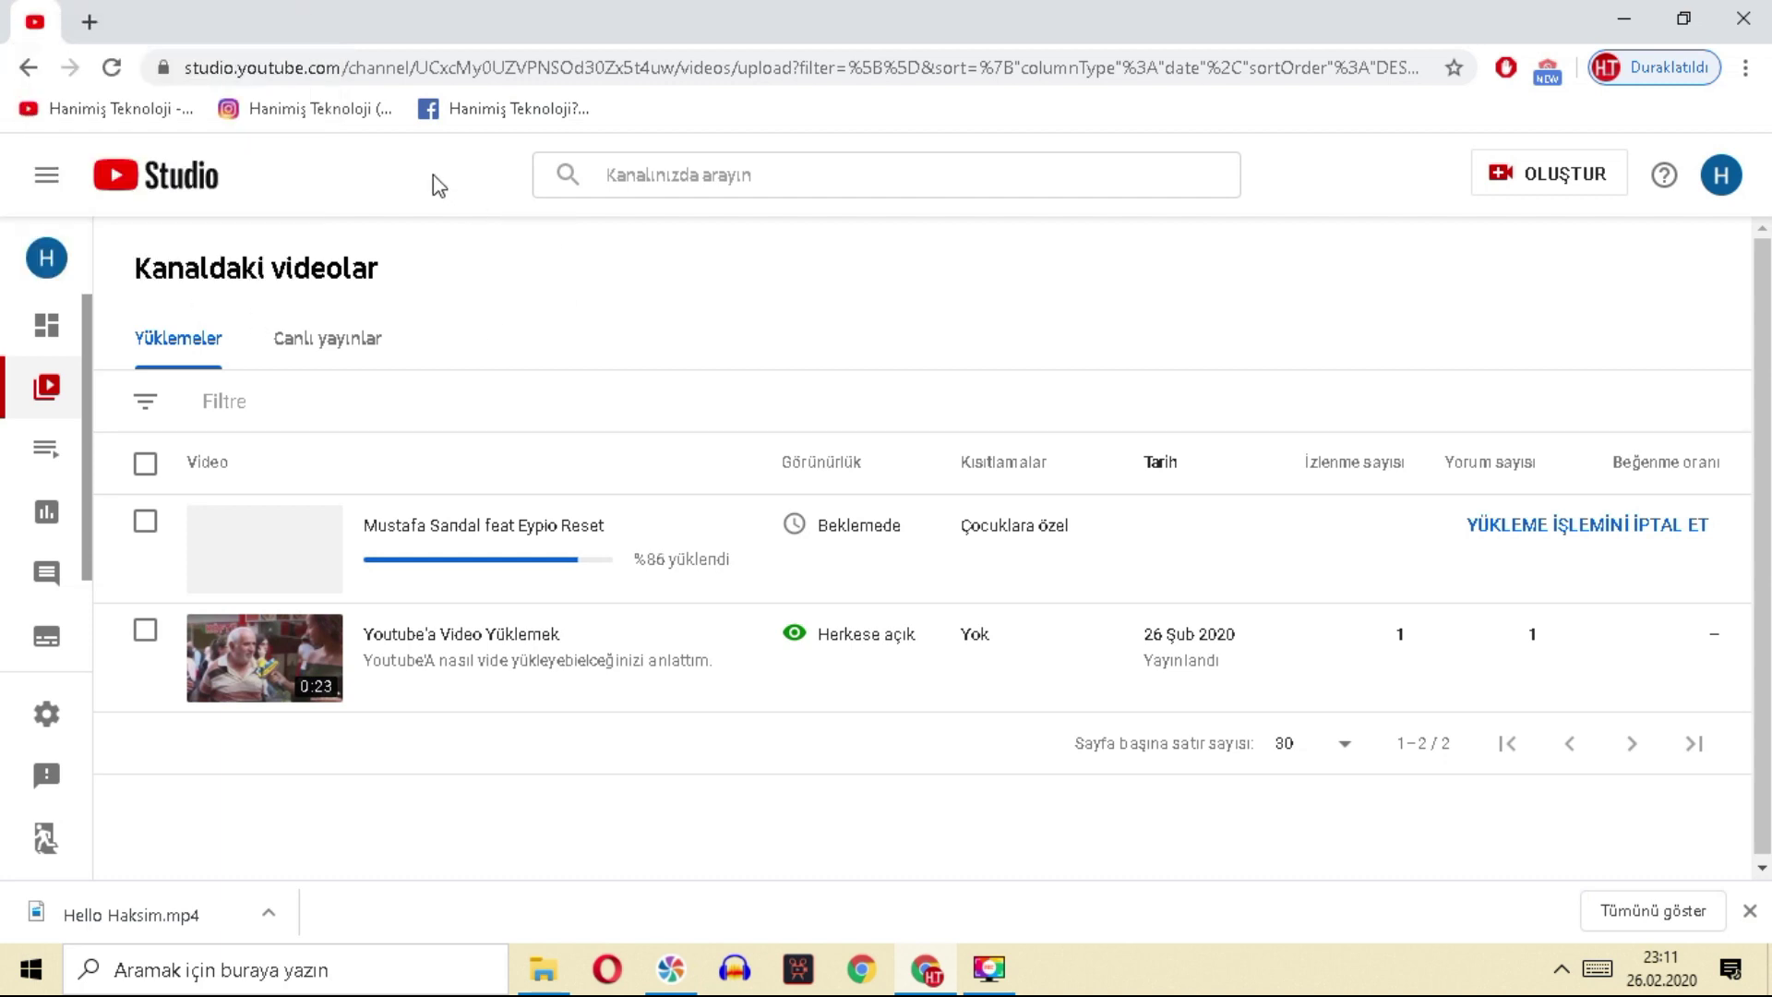
right_click(28, 15)
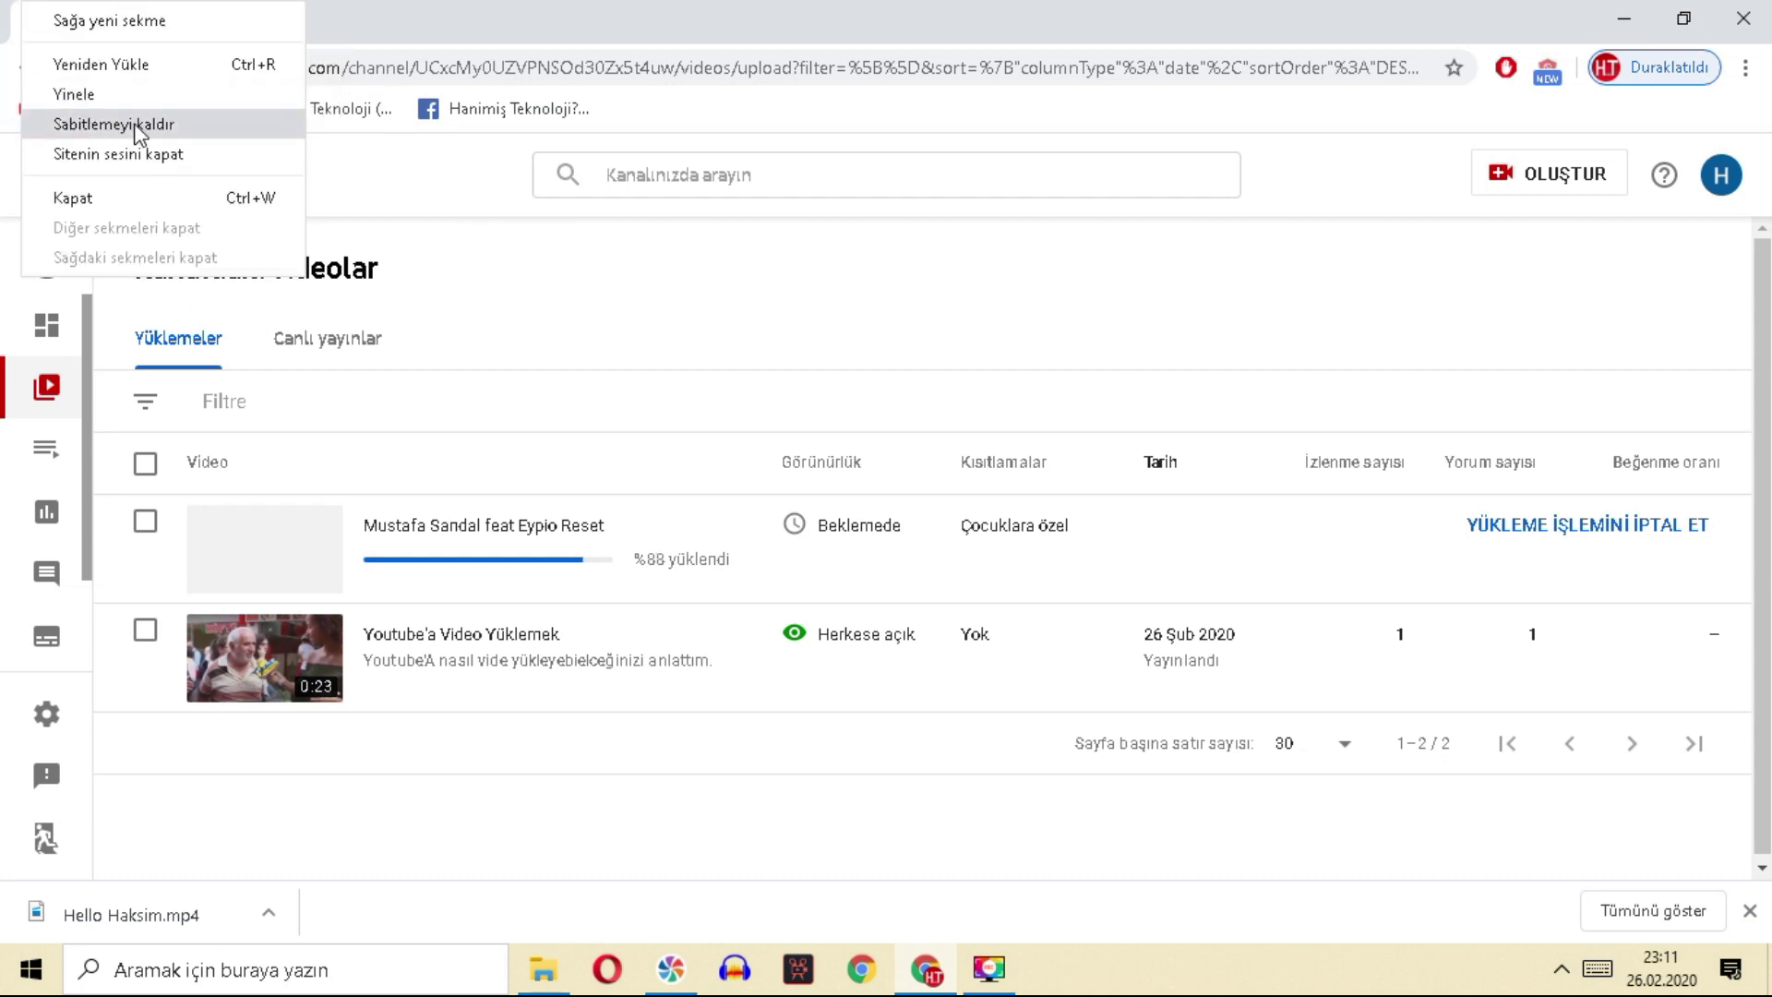
left_click(132, 129)
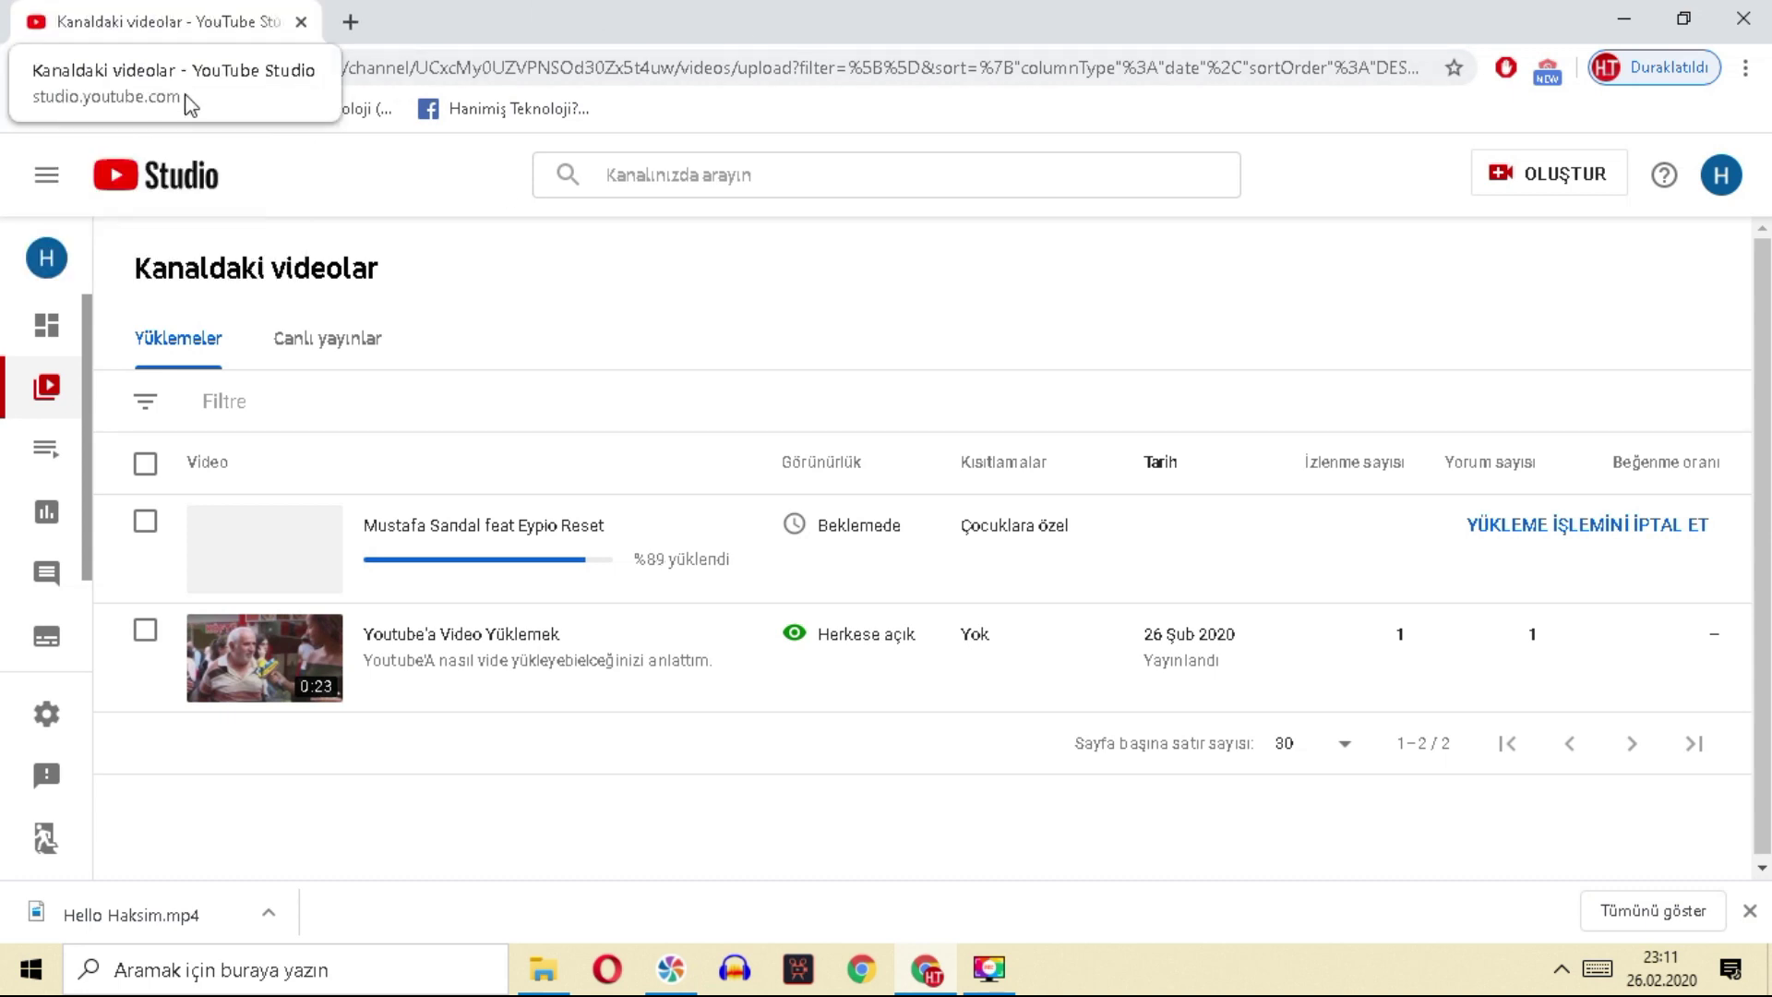
right_click(111, 19)
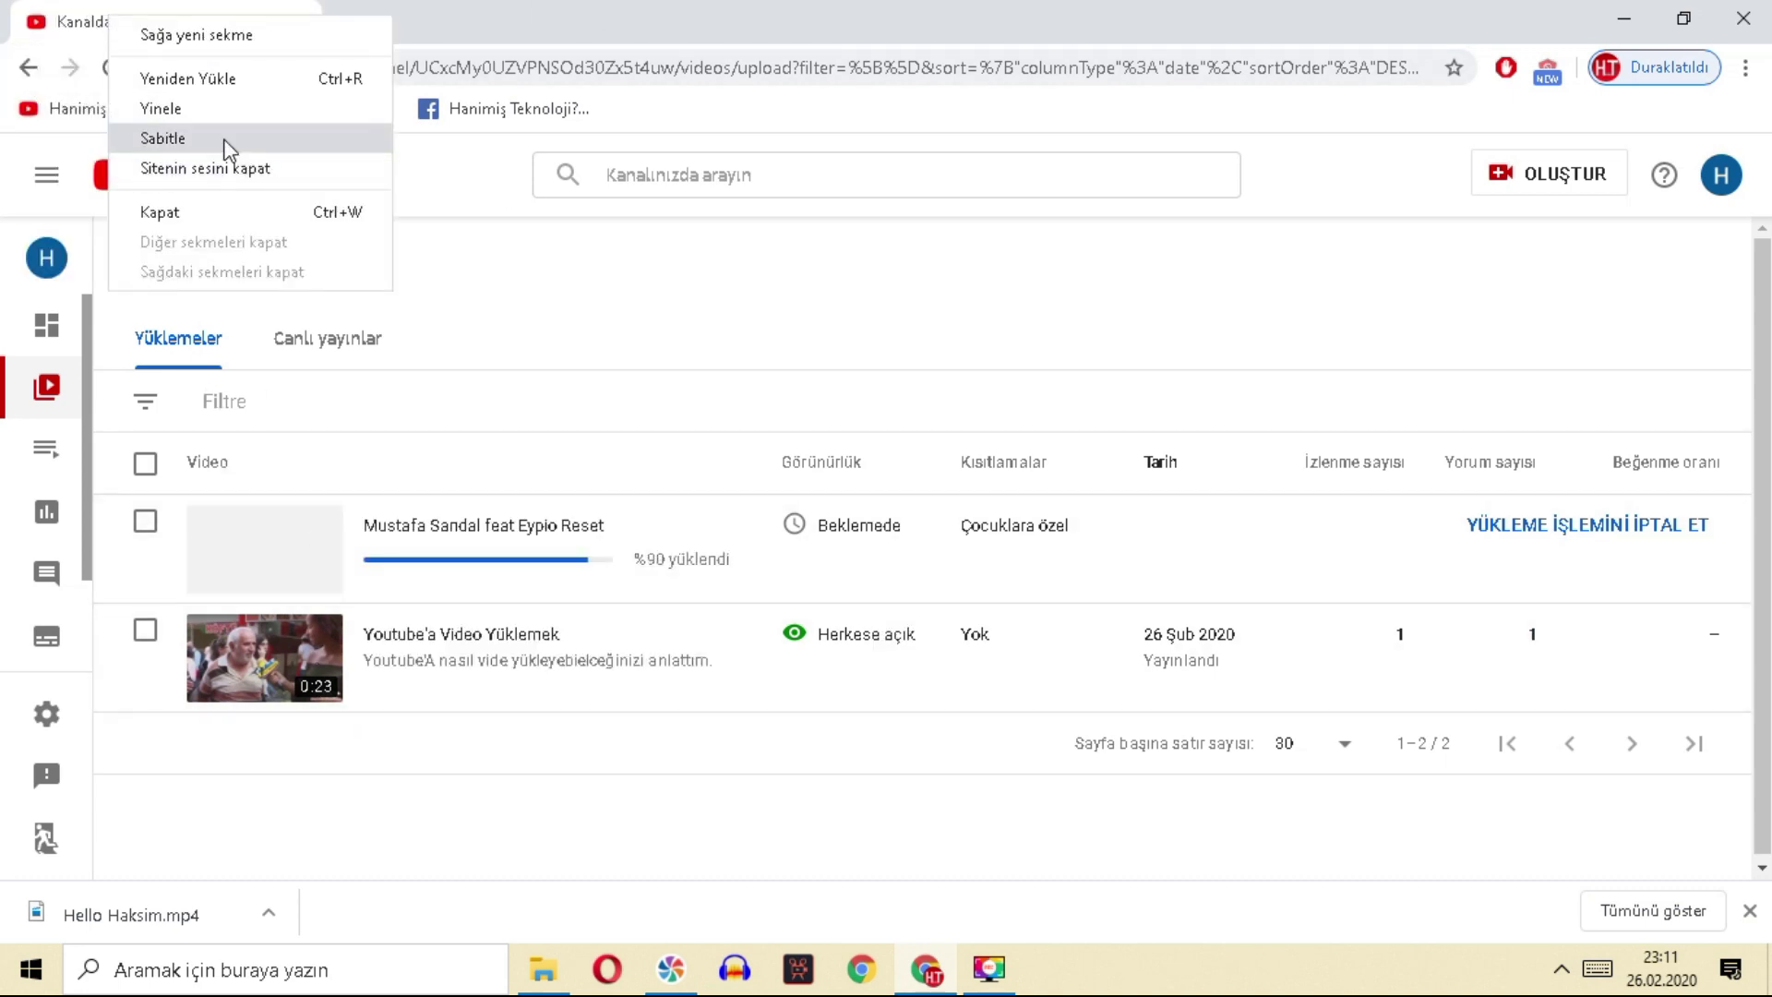
left_click(228, 143)
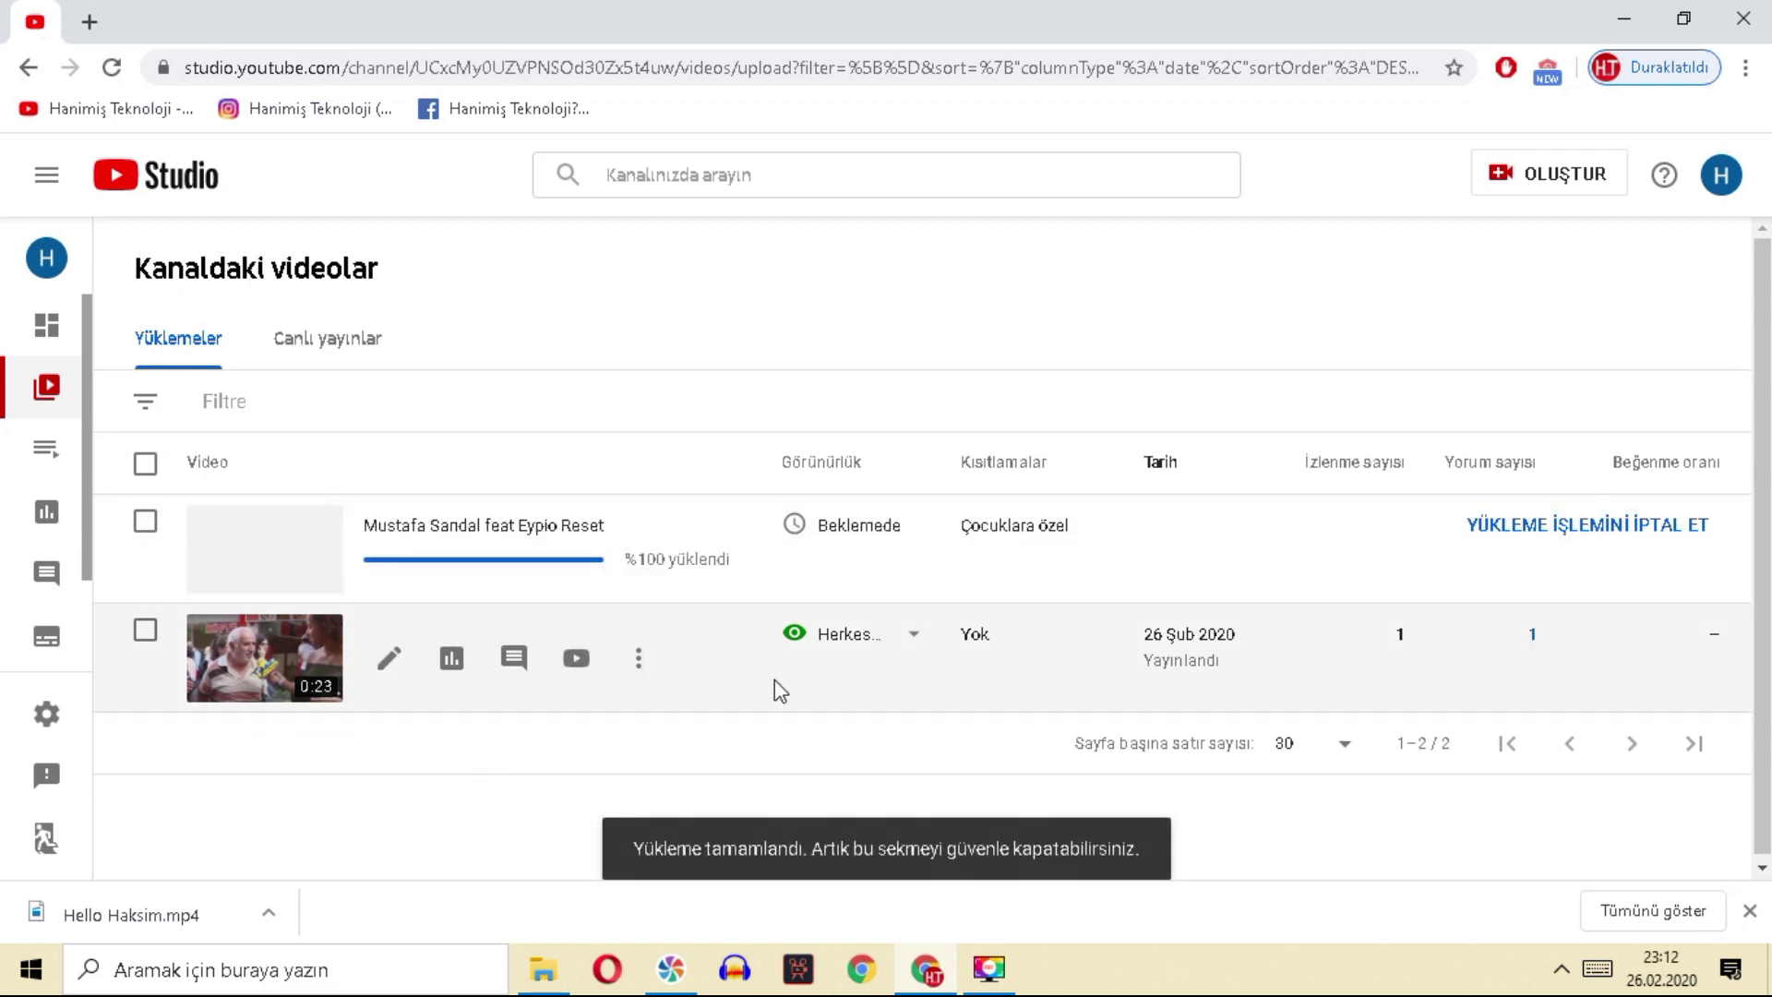
Step: Permanently delete the newly uploaded video Mustafa Sandal feat Eypio Reset and confirm the deletion
left_click(638, 548)
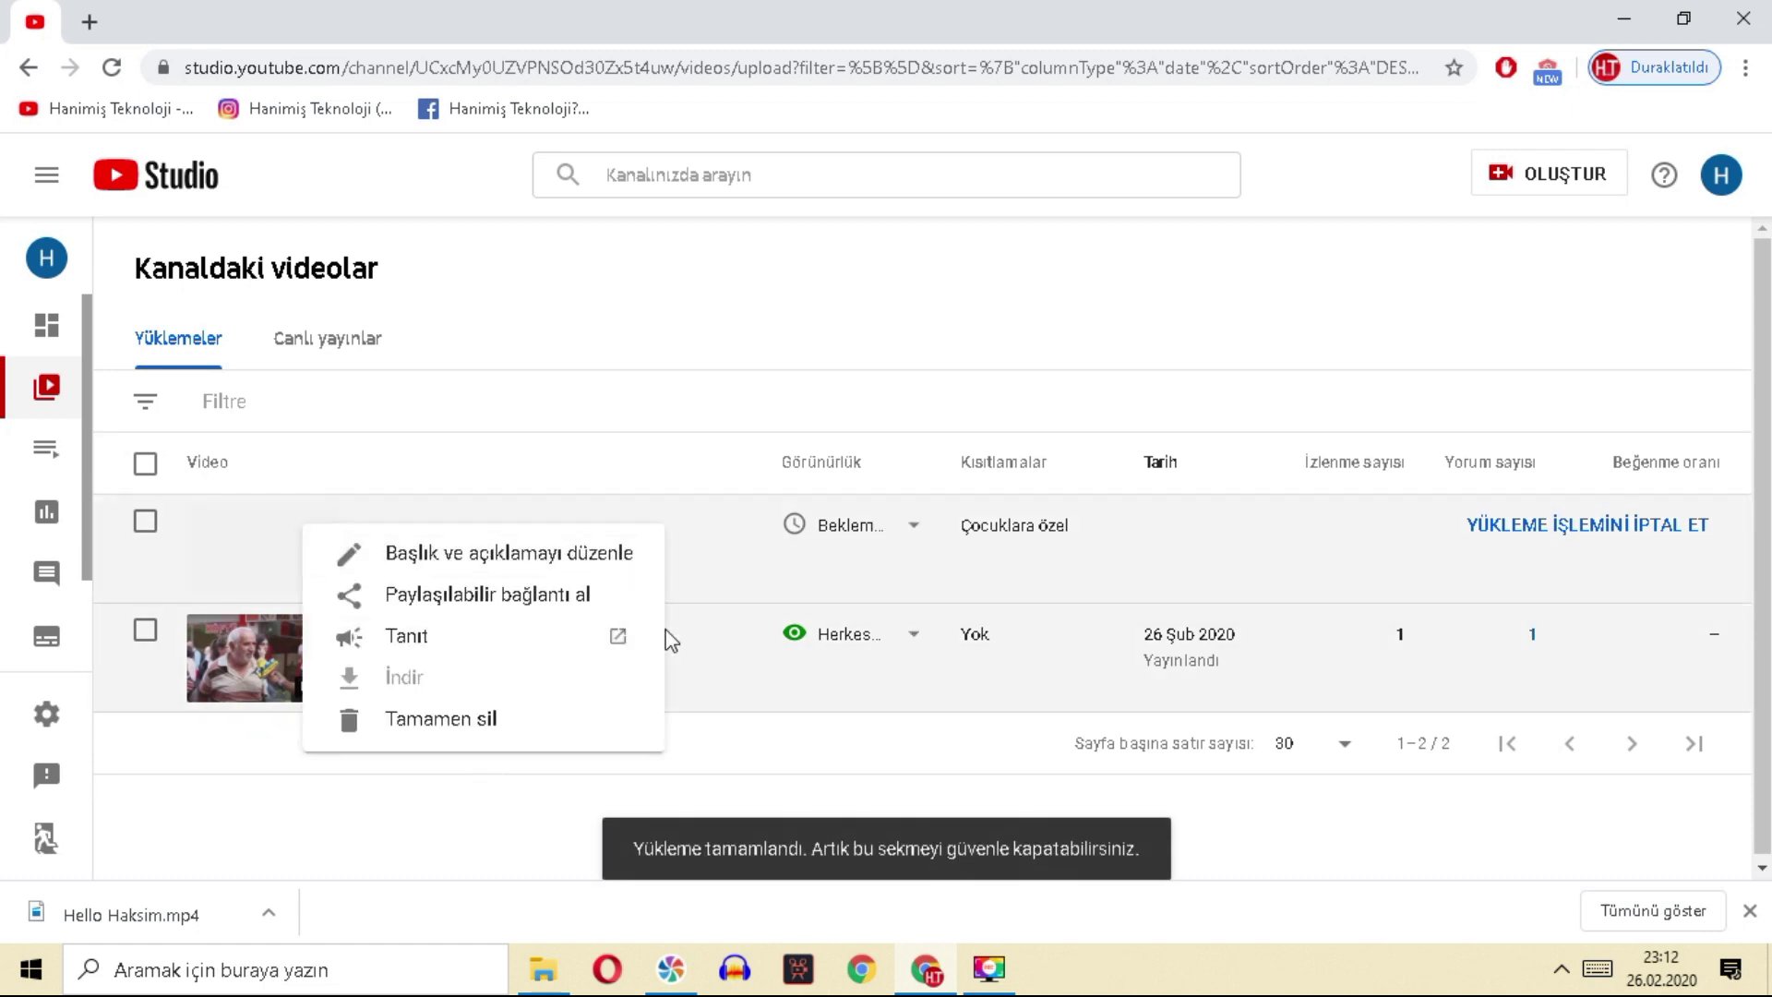
left_click(399, 717)
left_click(604, 573)
left_click(1130, 682)
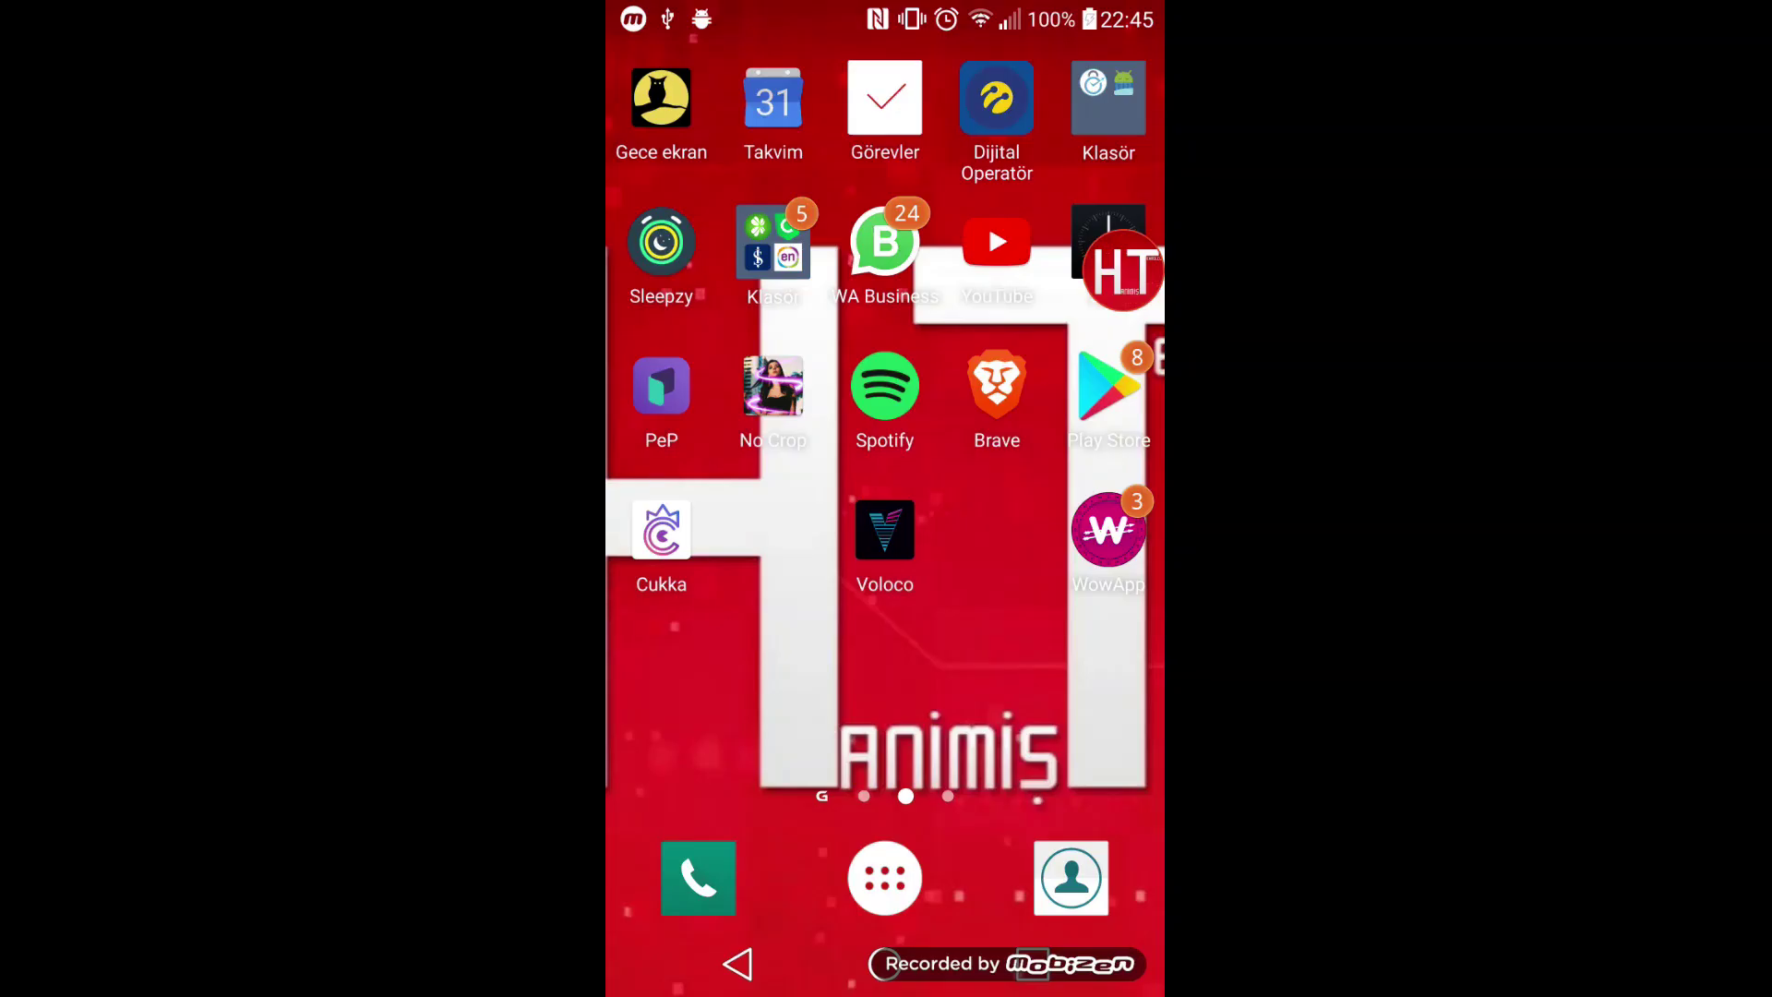
mouse_move(989, 242)
left_mouse_down()
mouse_move(996, 226)
mouse_move(974, 282)
mouse_move(984, 270)
left_mouse_up()
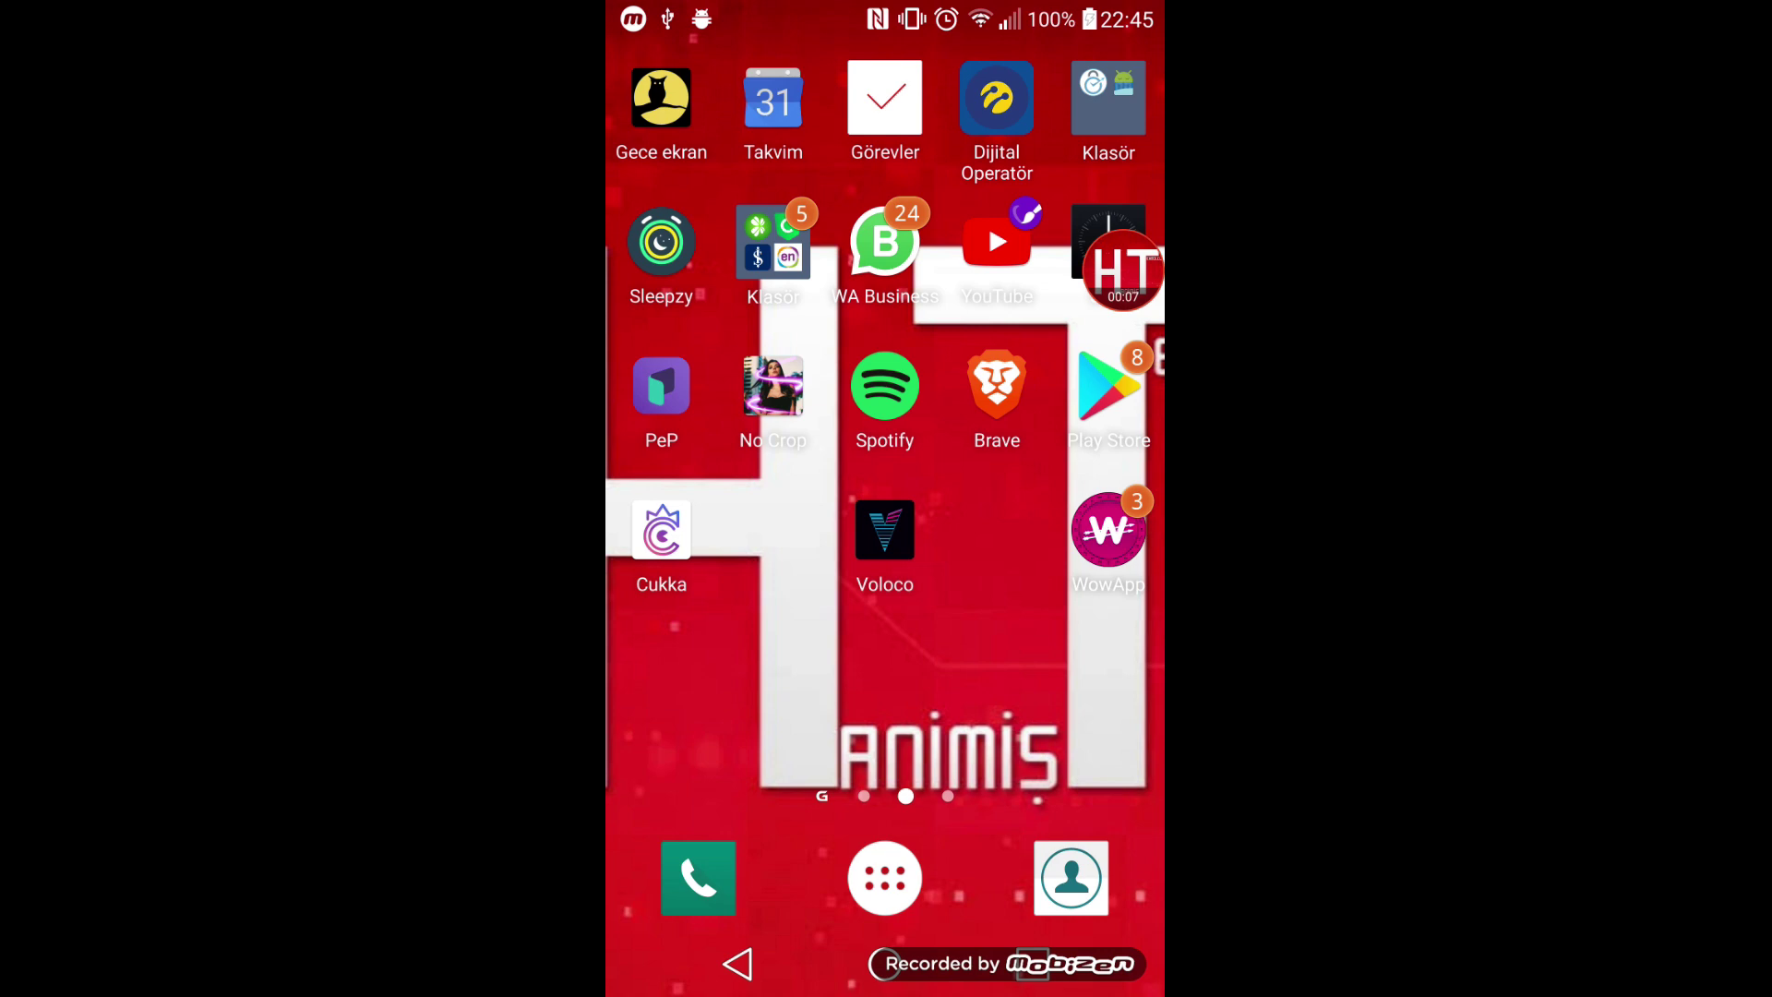
left_click(1026, 214)
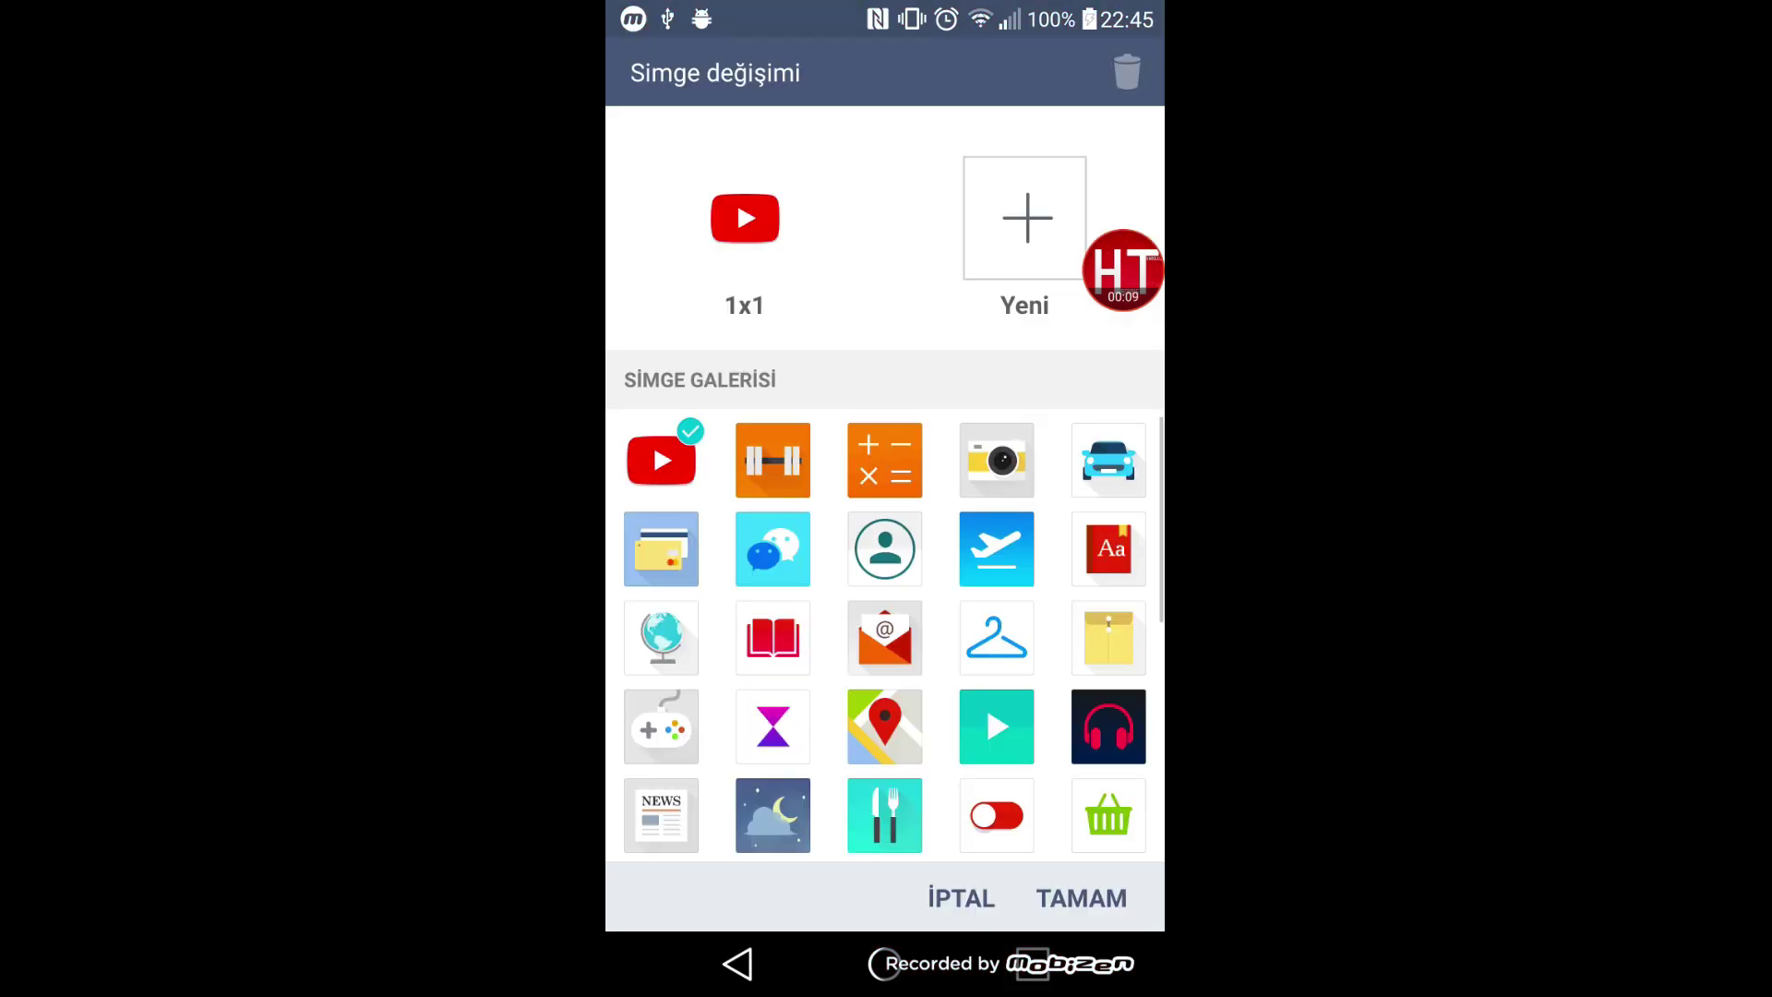
scroll(884, 637, "down", 5)
left_click(1081, 898)
Step: Launch the YouTube app on the phone, check the Hesap page for the active channel, and return to the home feed
left_click(997, 245)
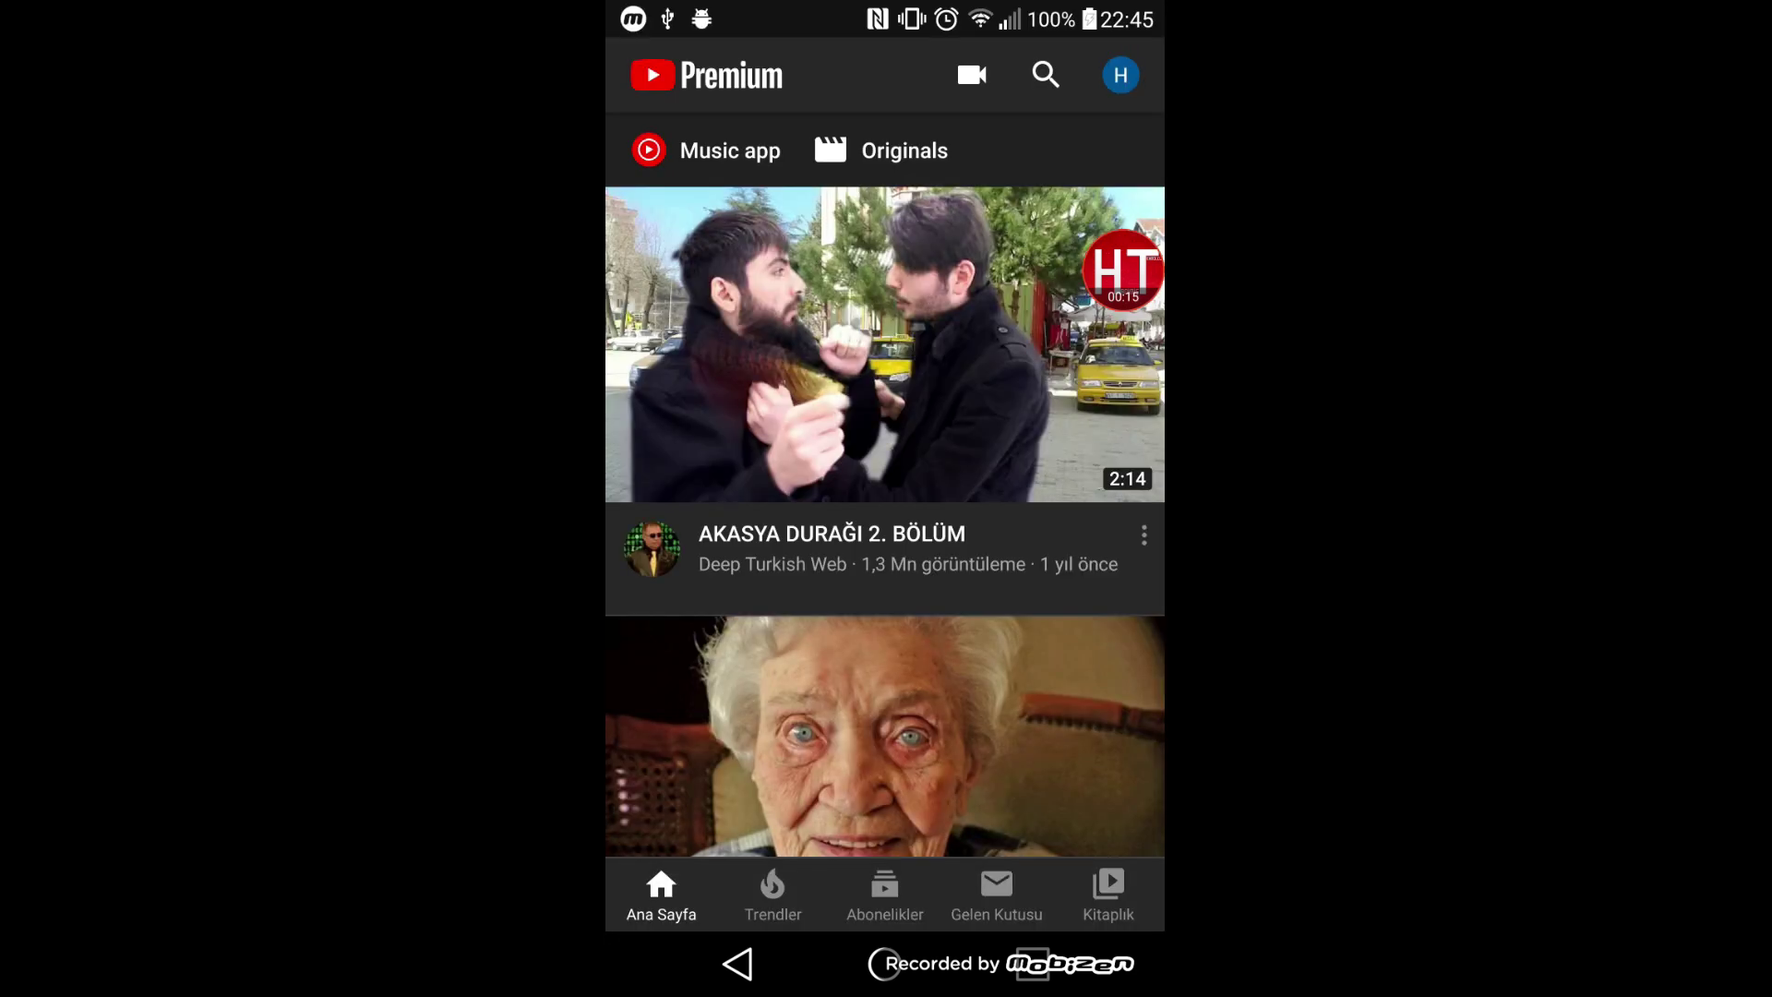
left_click(1121, 74)
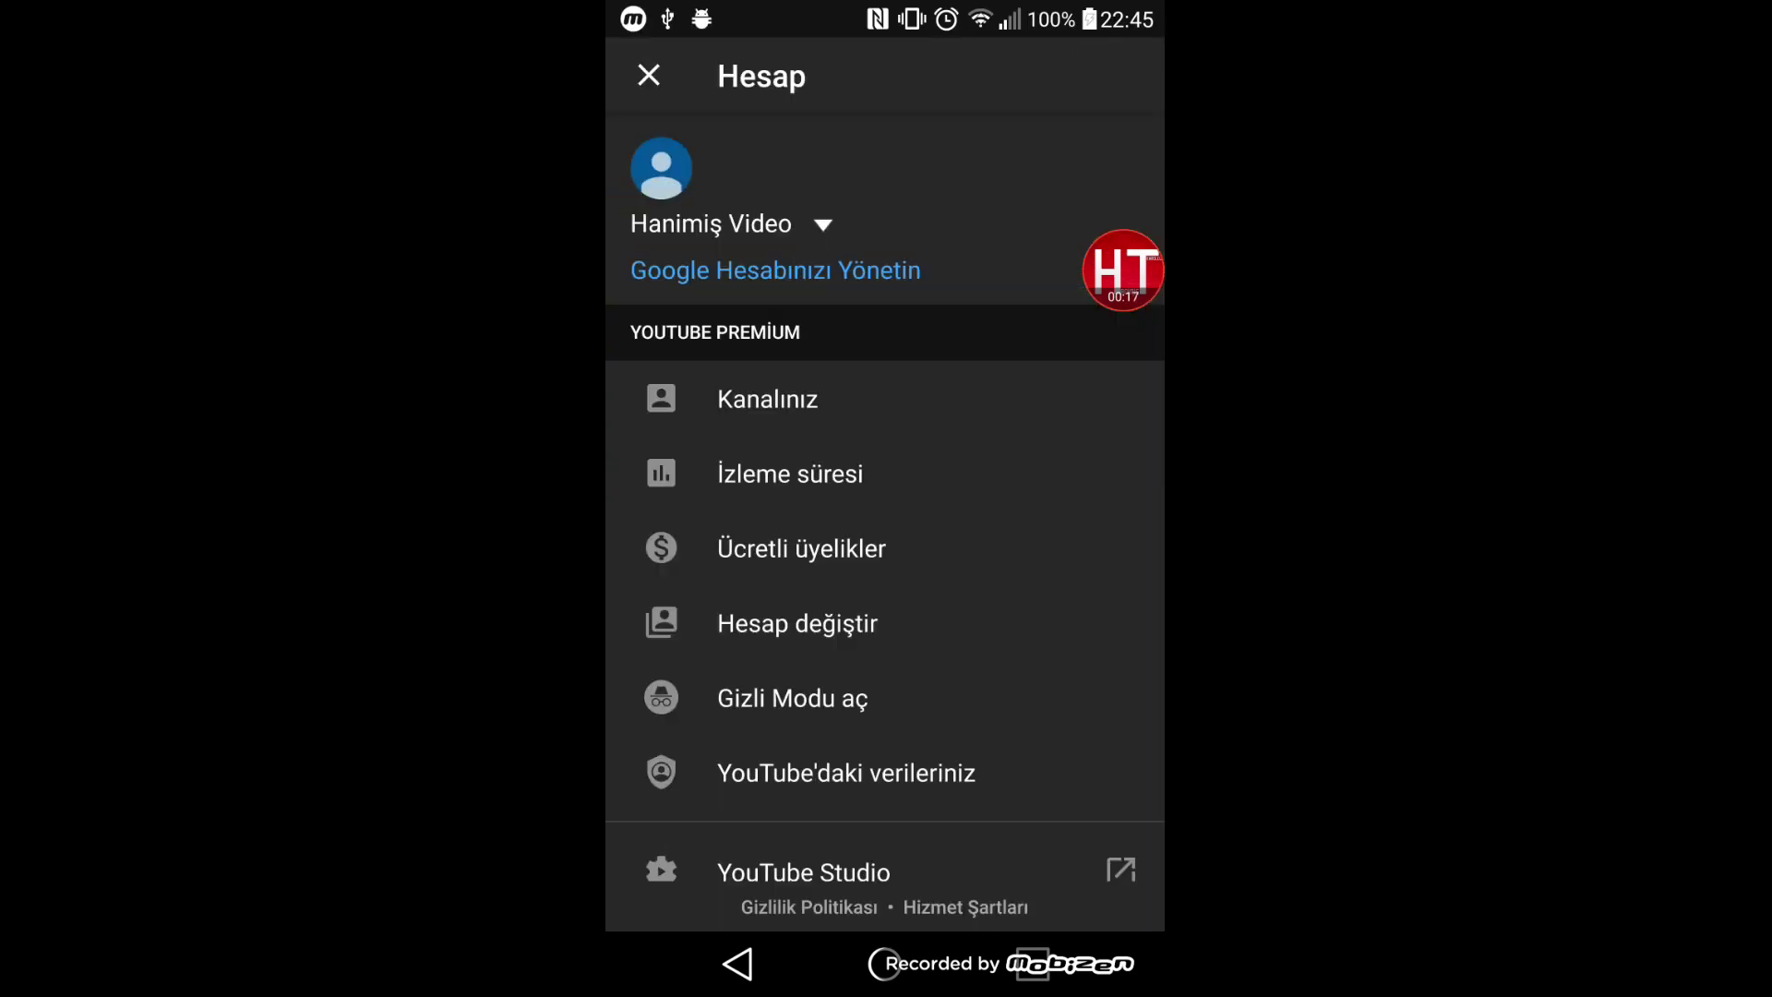
left_click(649, 75)
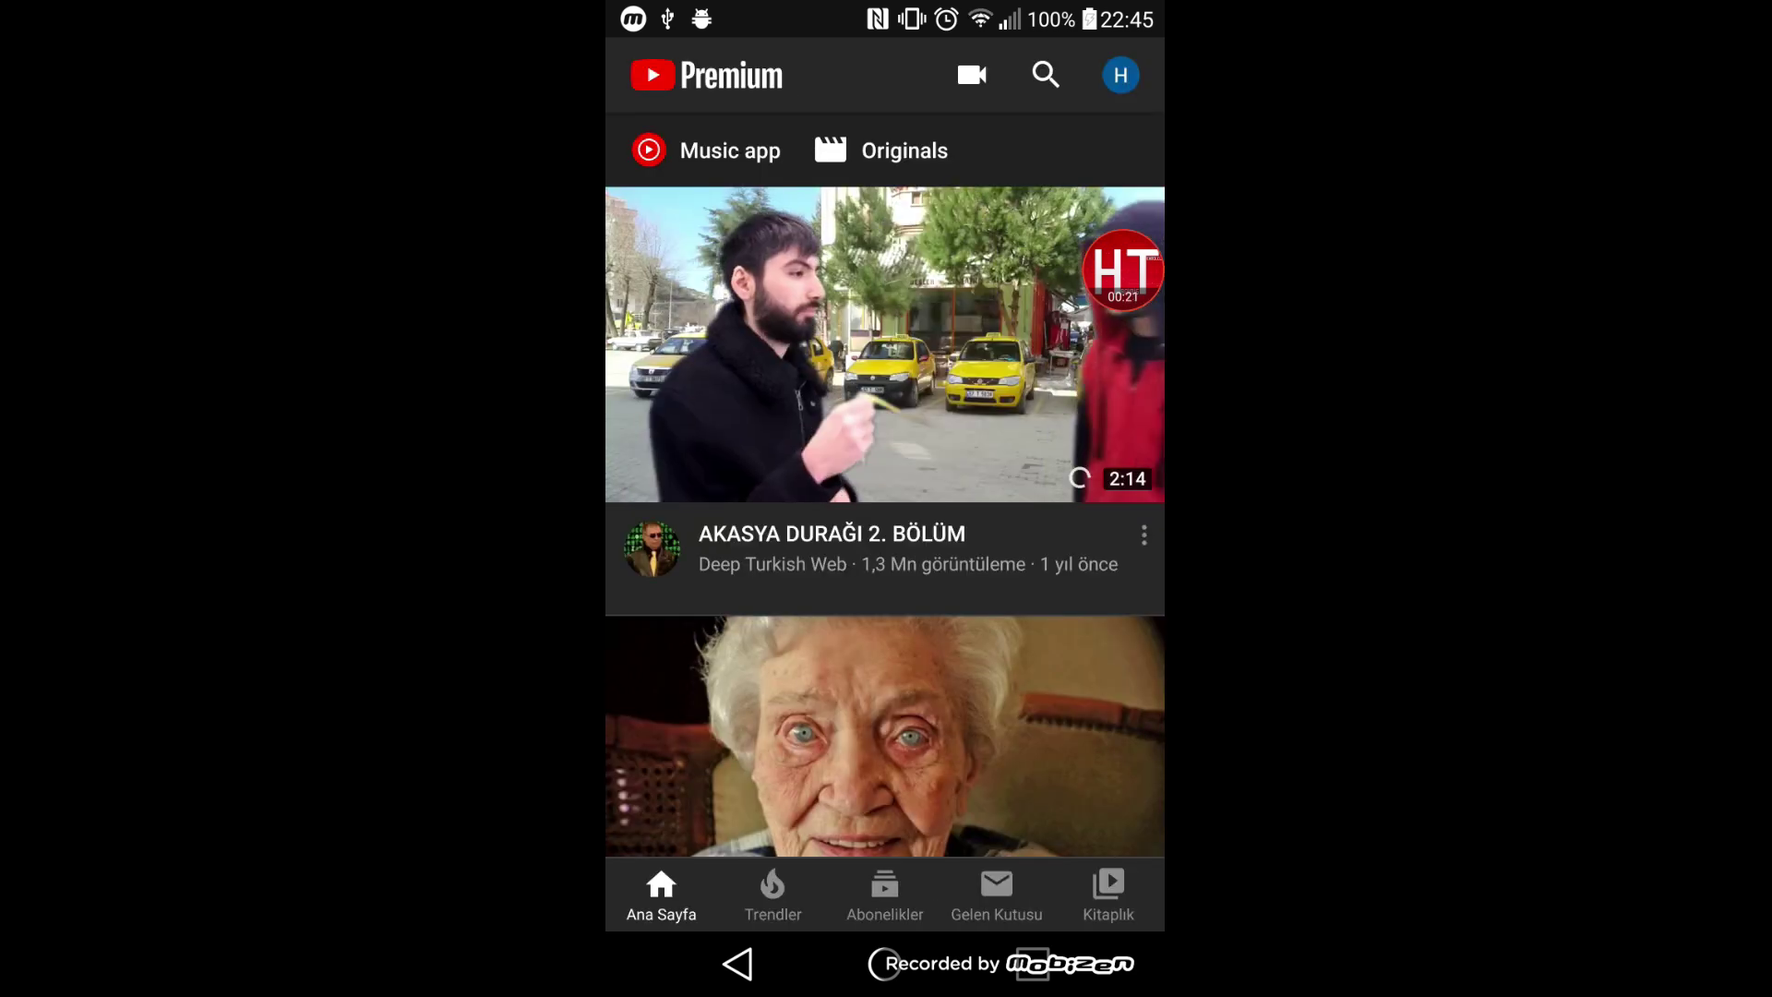
mouse_move(1124, 268)
left_mouse_down()
mouse_move(960, 89)
mouse_move(961, 125)
mouse_move(982, 69)
mouse_move(999, 64)
mouse_move(993, 81)
mouse_move(1122, 254)
left_mouse_up()
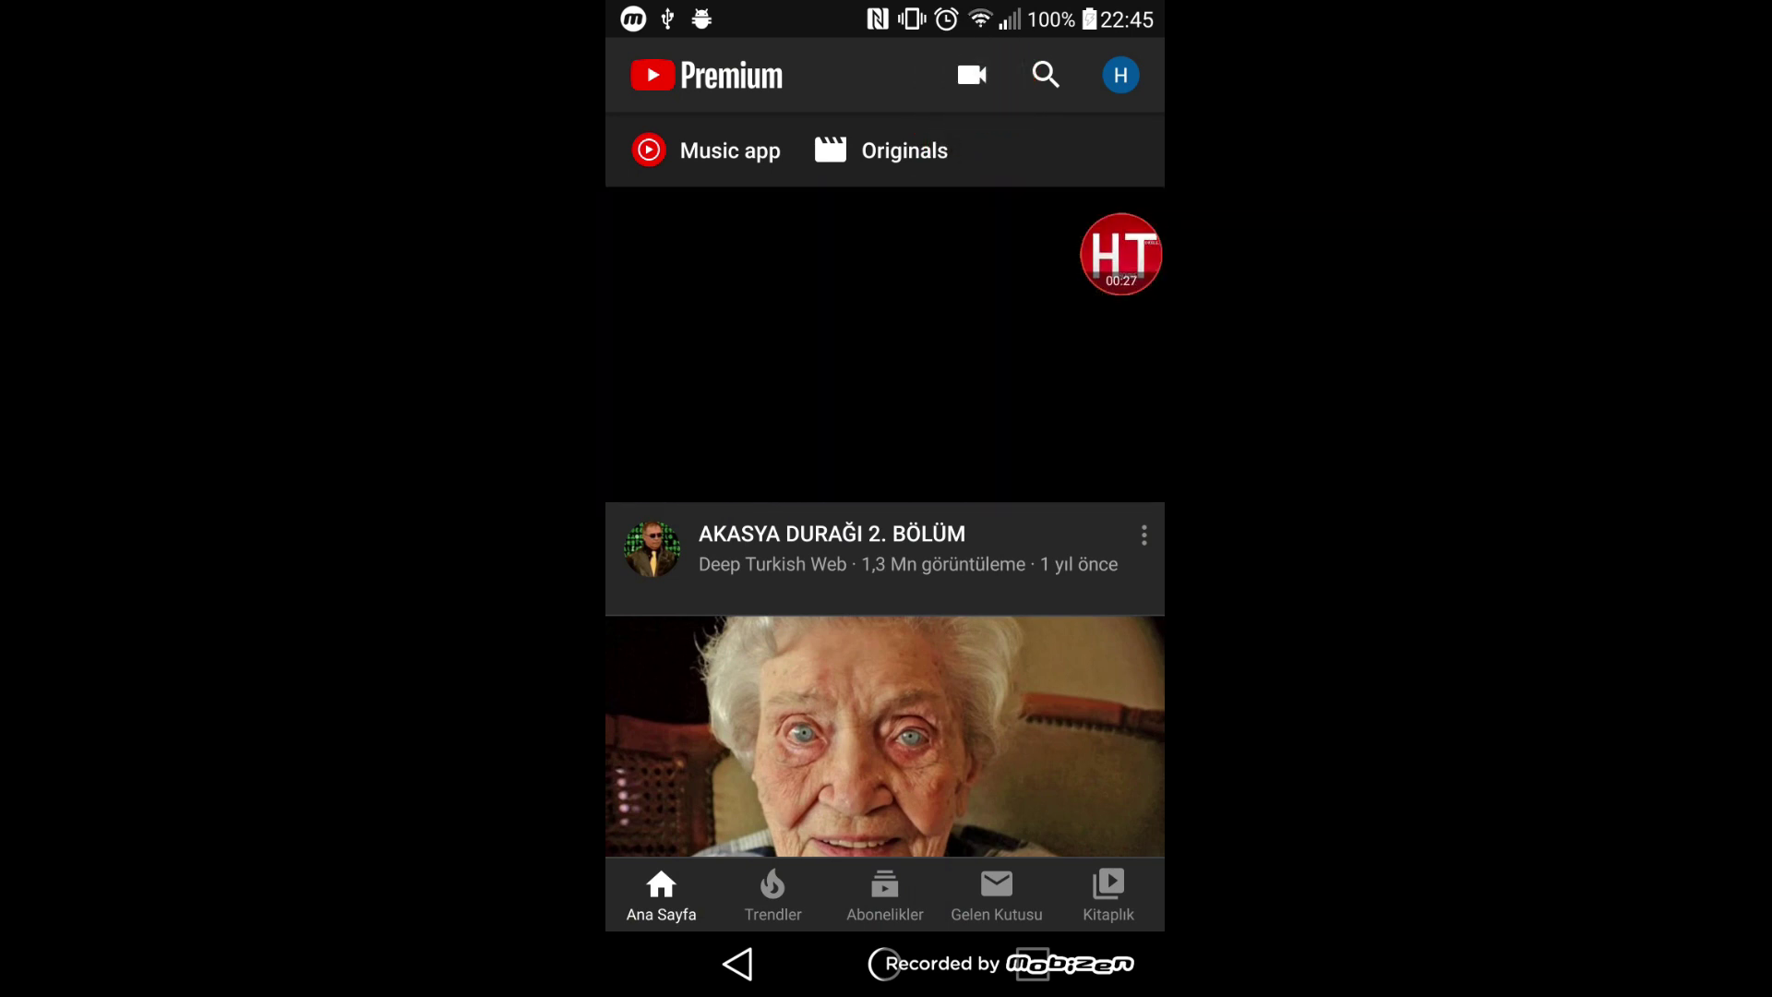
Step: Start a new upload in the phone app with the first gallery video and try its trim handles, keeping the full length
left_click(972, 75)
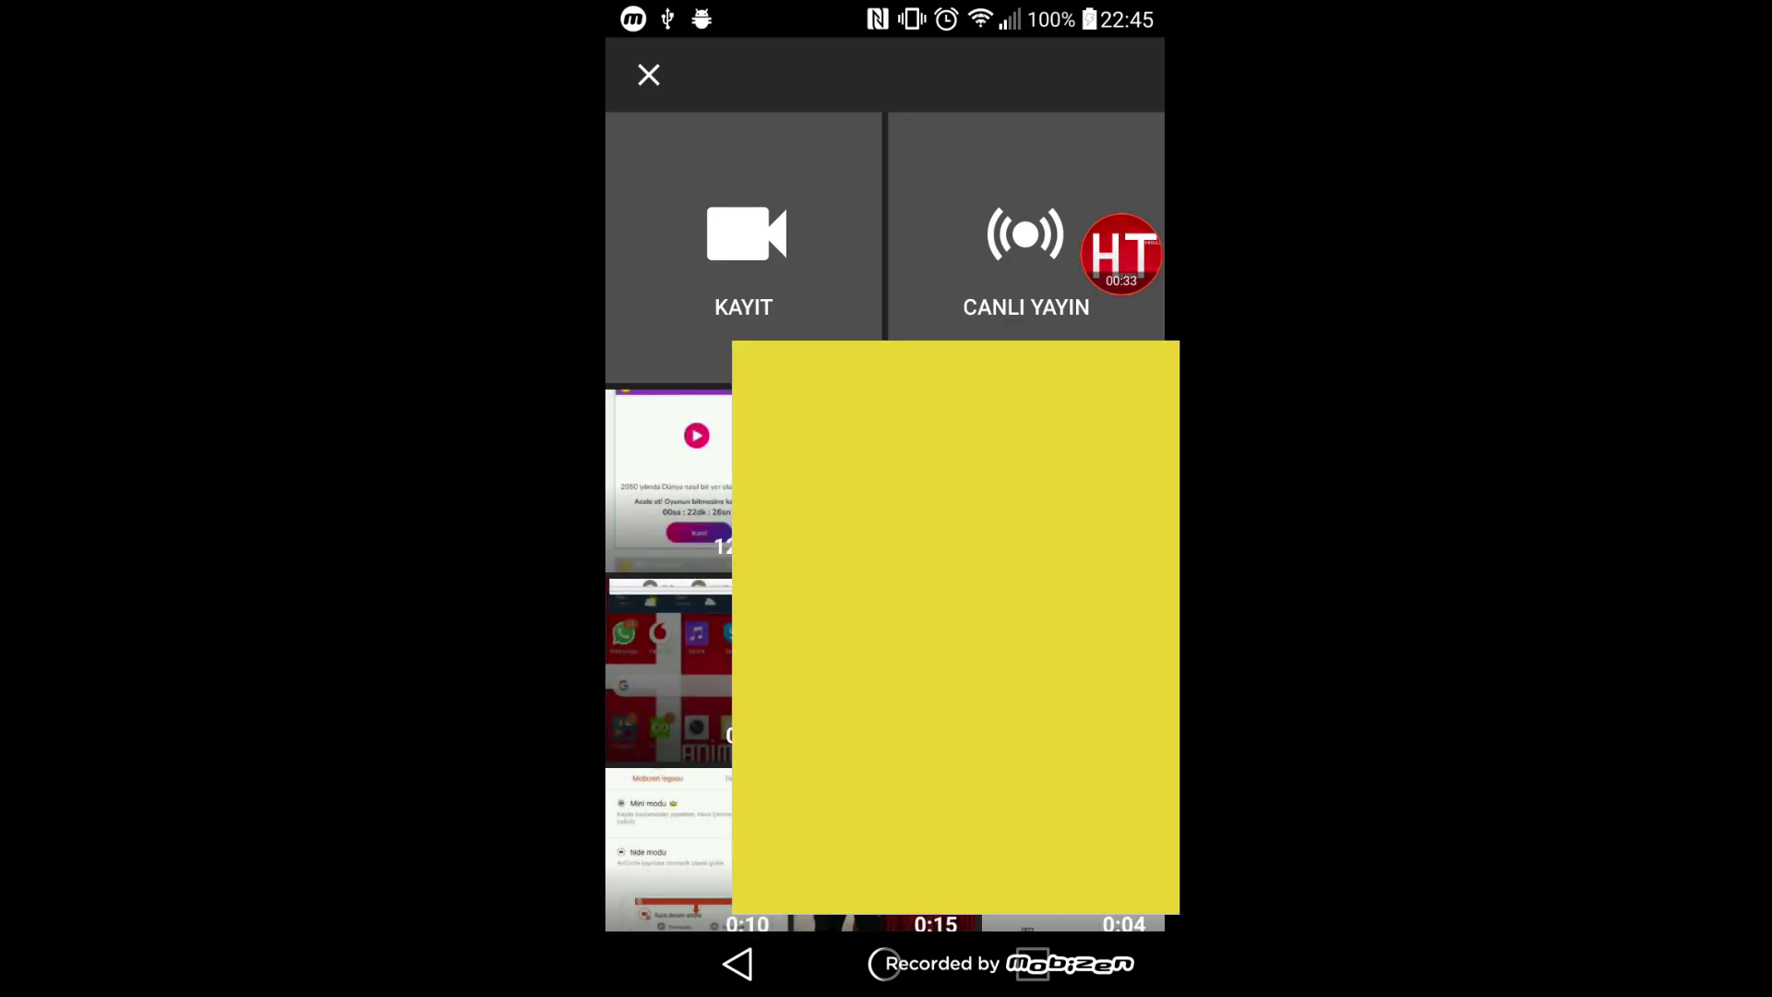
left_click(669, 480)
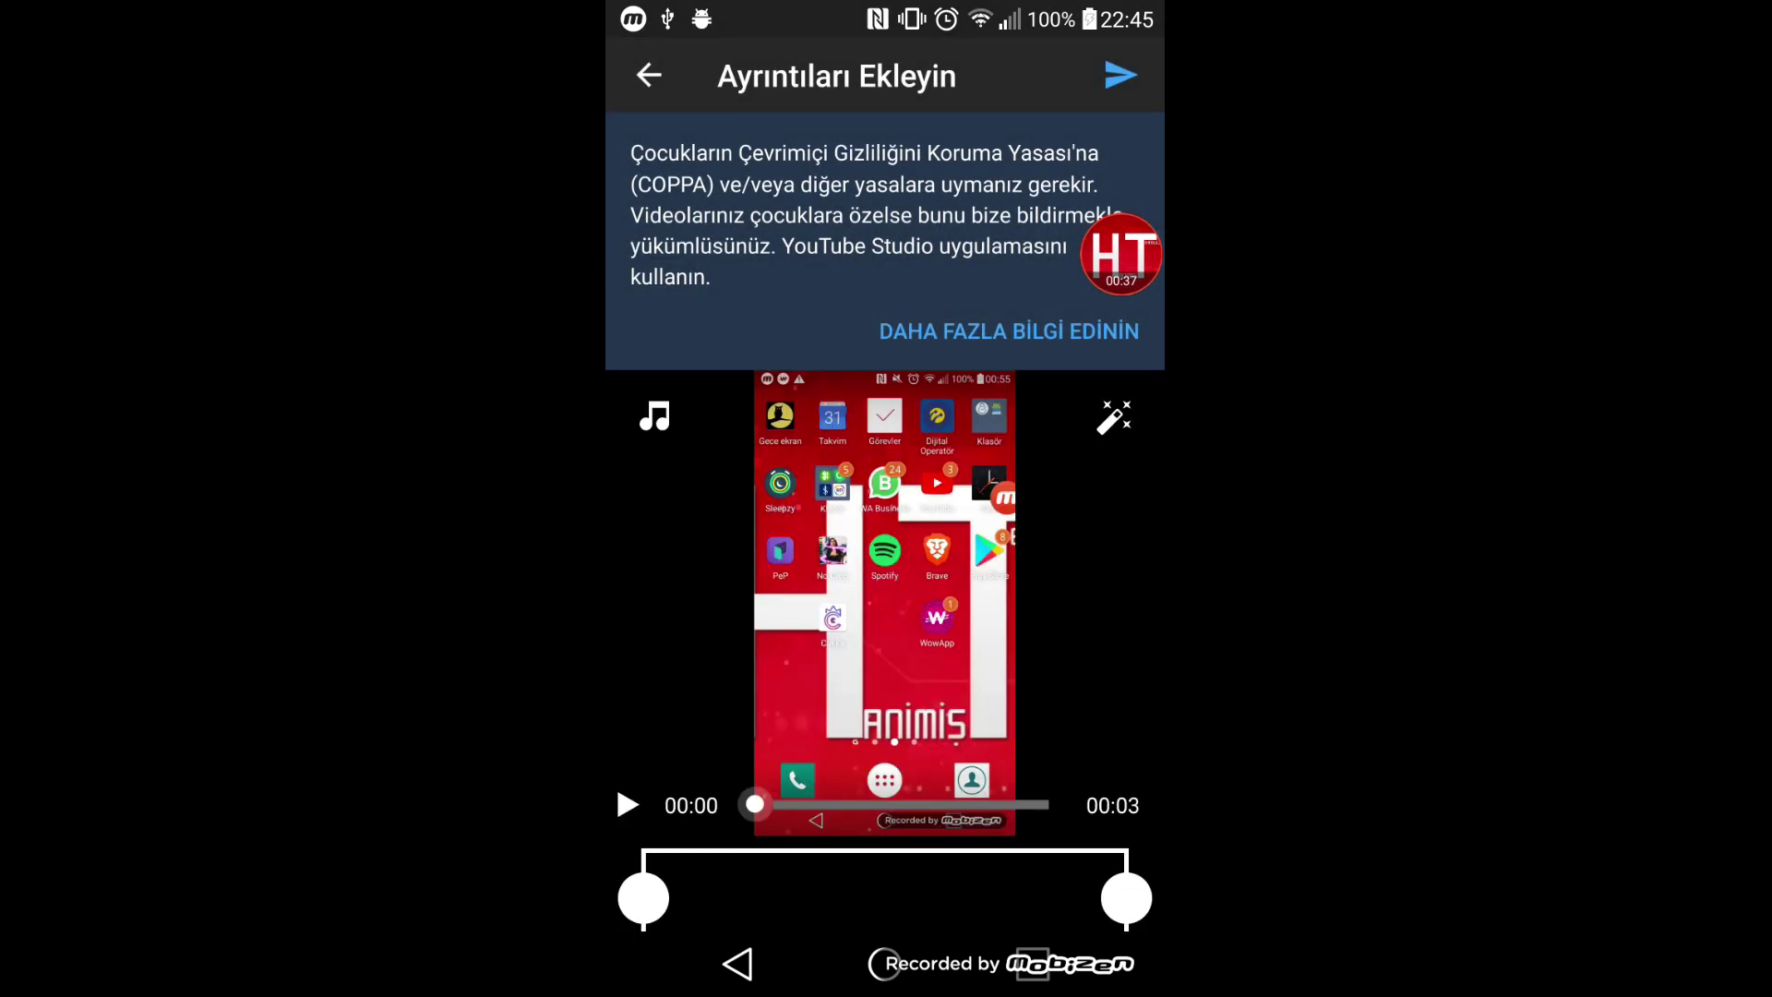
mouse_move(1126, 897)
left_mouse_down()
mouse_move(858, 897)
mouse_move(1127, 897)
left_mouse_up()
mouse_move(643, 897)
left_mouse_down()
mouse_move(779, 897)
mouse_move(643, 897)
left_mouse_up()
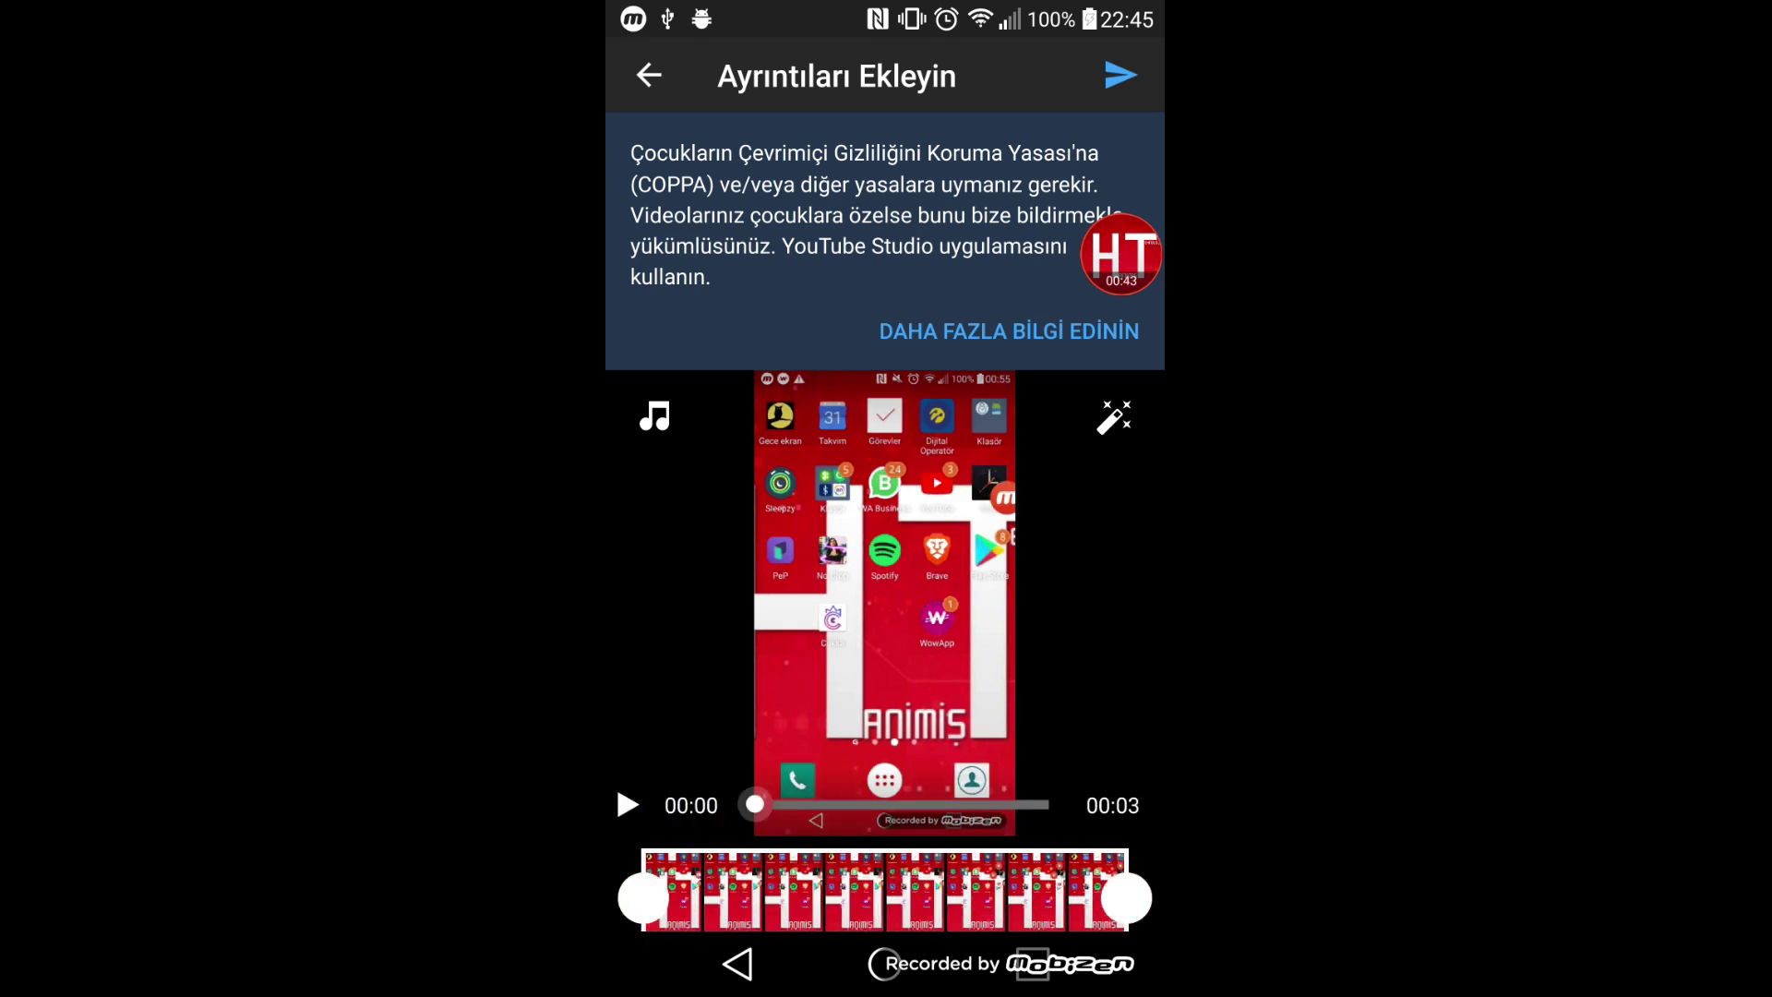